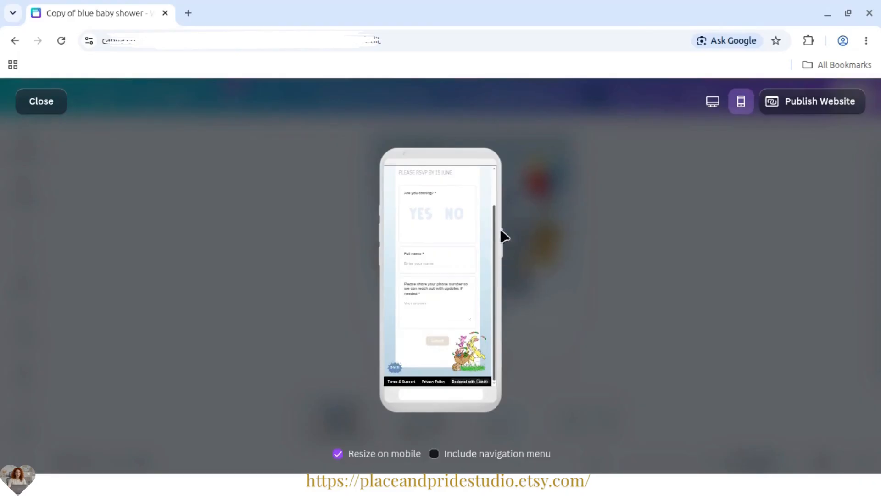
- Test the return link at the foot of the RSVP page in the mobile preview and exit the preview
click(393, 369)
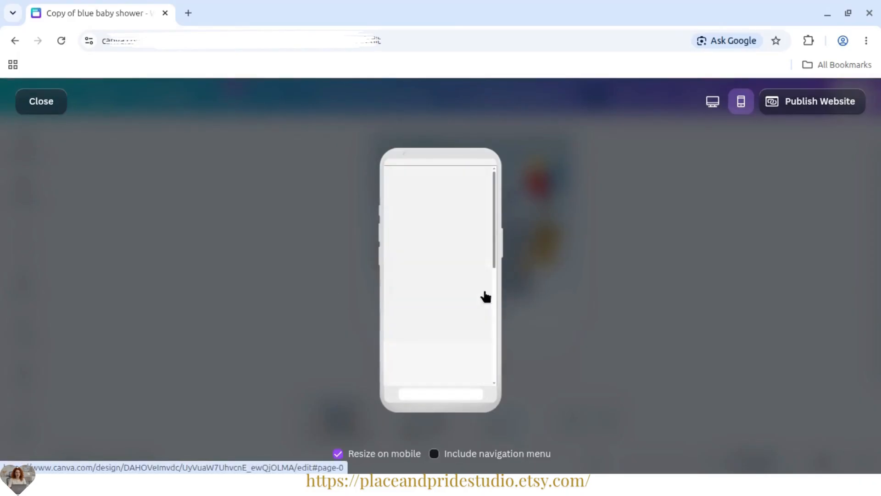
drag(495, 220, 490, 340)
click(733, 265)
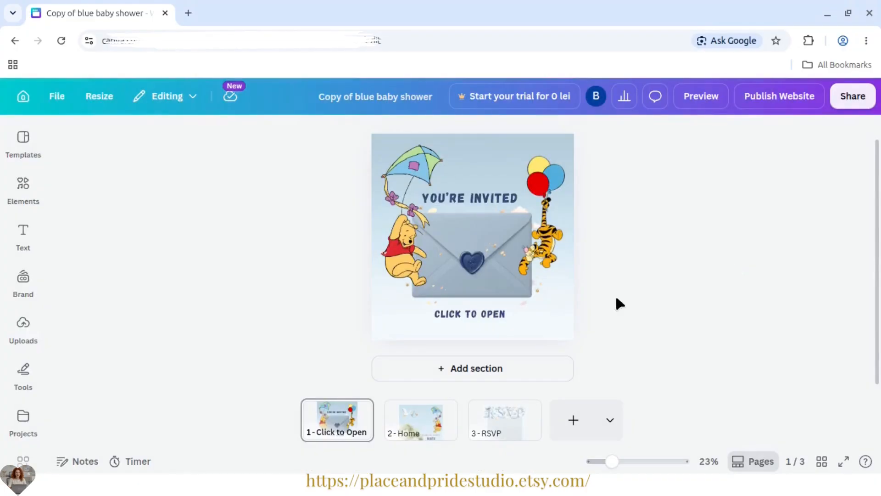
- Switch to the Baby shower PDF and read the "Prepare Your Details in Advance" section
click(490, 470)
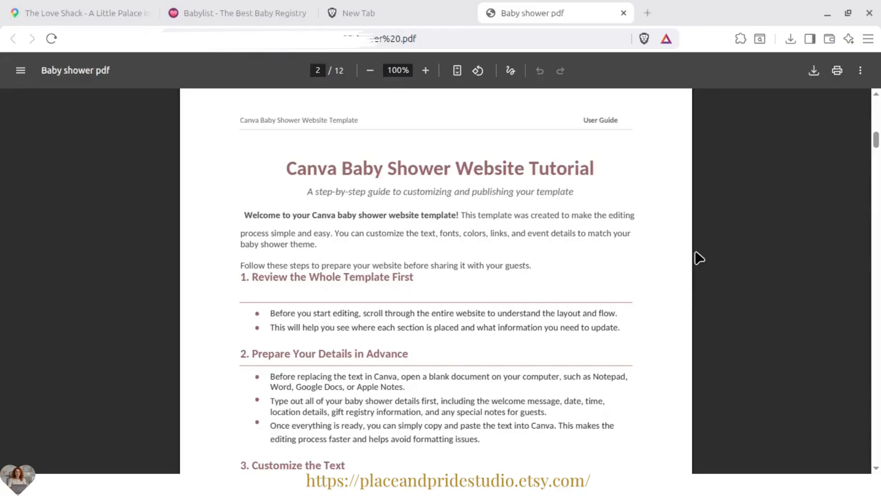
scroll(656, 256, down, 5)
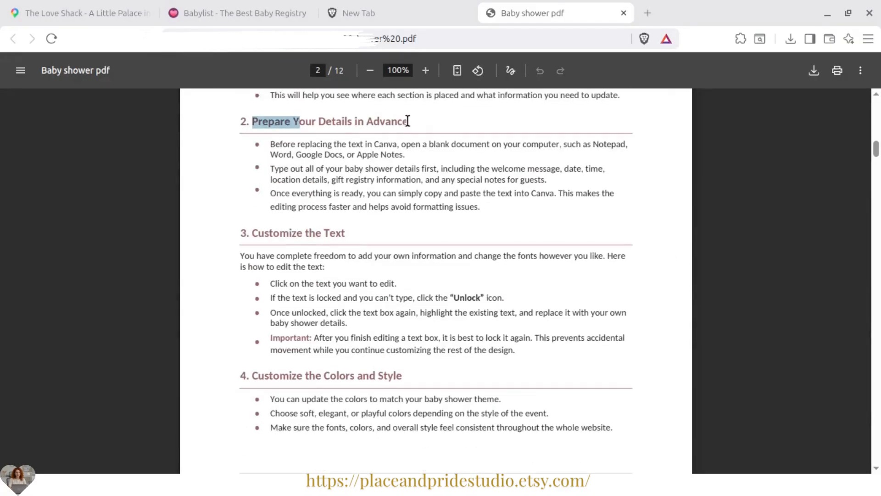
click(466, 13)
- Review the event details in _baby_shower_tutorial.txt, turn its maximized window into a smaller floating one, and return to the Canva design
key(alt+Tab)
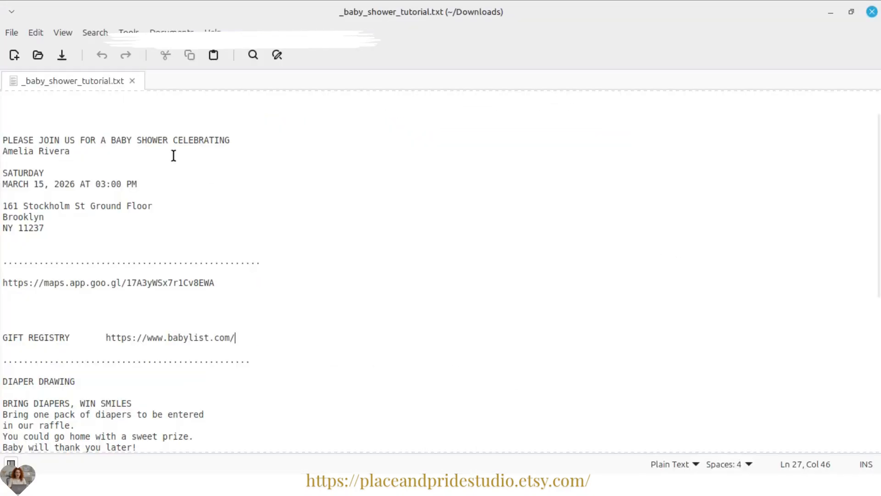
scroll(306, 181, up, 2)
drag(210, 112, 527, 138)
click(417, 161)
drag(257, 4, 498, 72)
key(alt+Tab)
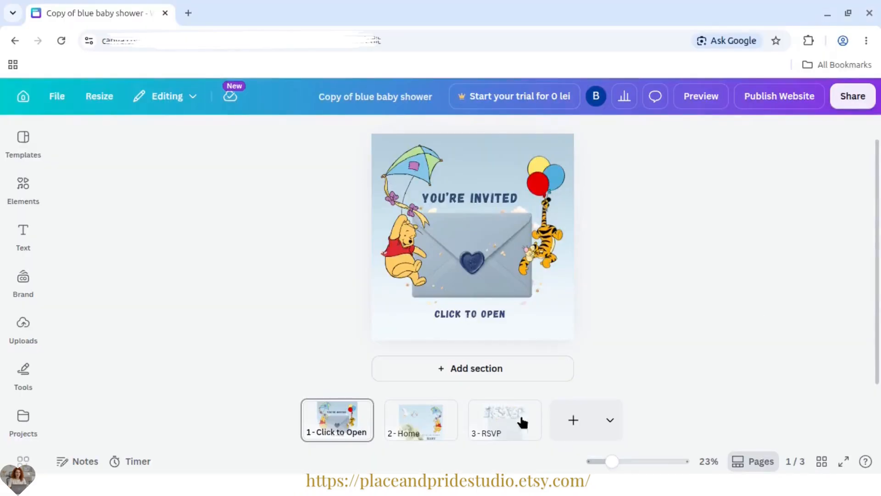
- Open the Home page and examine the invitation's heading, honoree name, date and address text
click(420, 426)
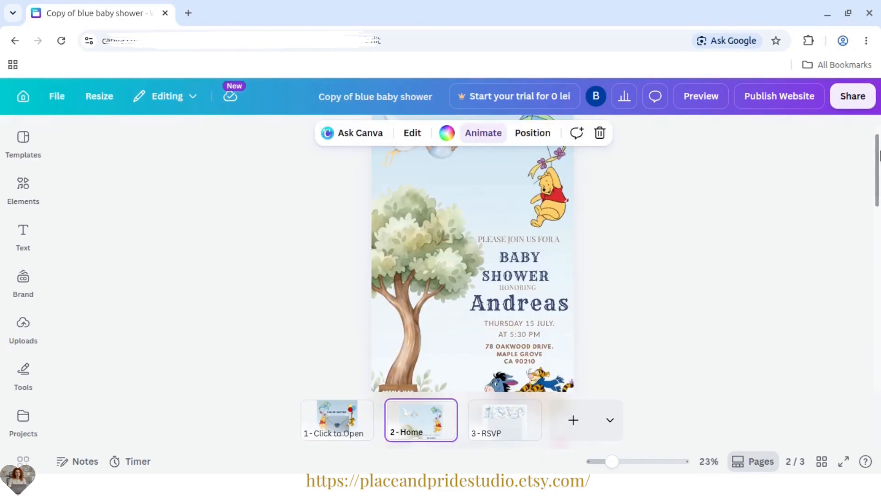
mouse_move(879, 156)
mouse_down()
mouse_move(879, 340)
mouse_move(880, 106)
mouse_move(879, 172)
mouse_up()
drag(612, 462, 623, 461)
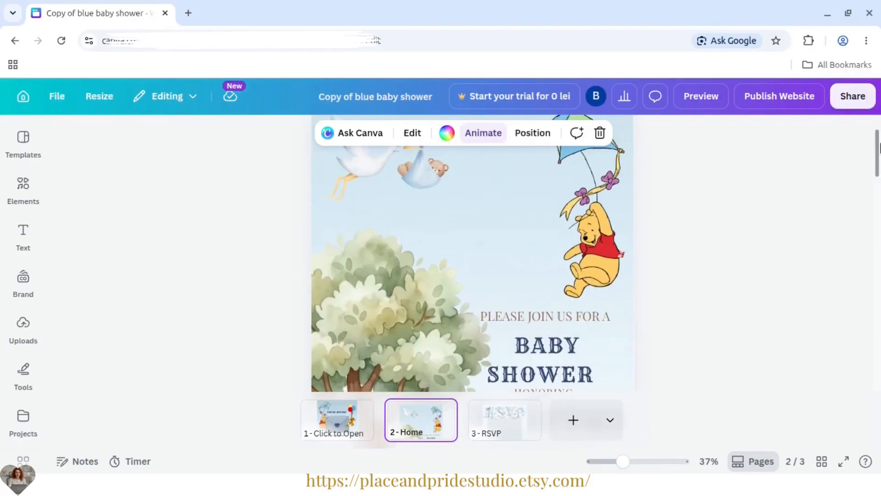
drag(879, 148, 879, 173)
click(734, 200)
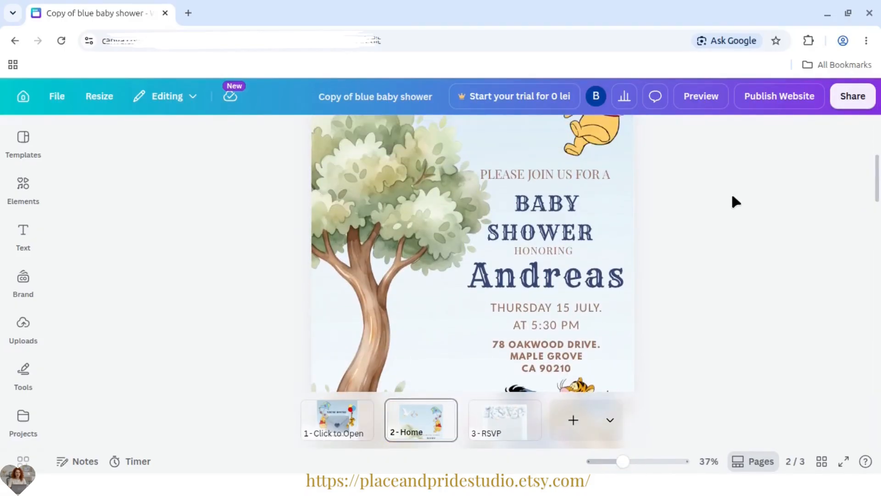
right_click(550, 229)
click(805, 262)
click(590, 279)
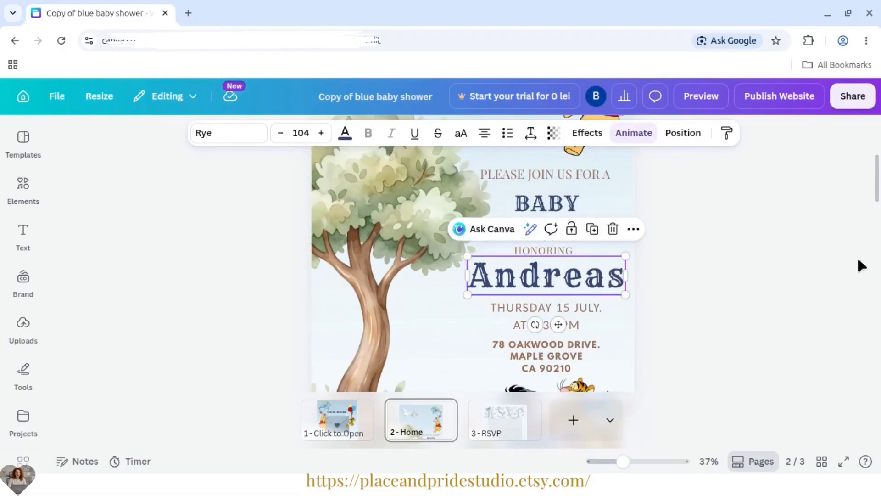
drag(880, 177, 880, 179)
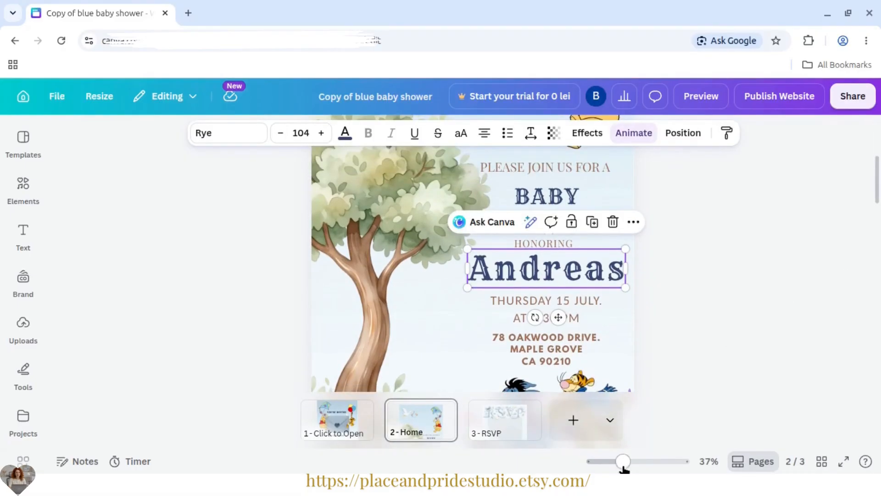
drag(624, 466, 613, 466)
drag(880, 212, 880, 191)
click(787, 297)
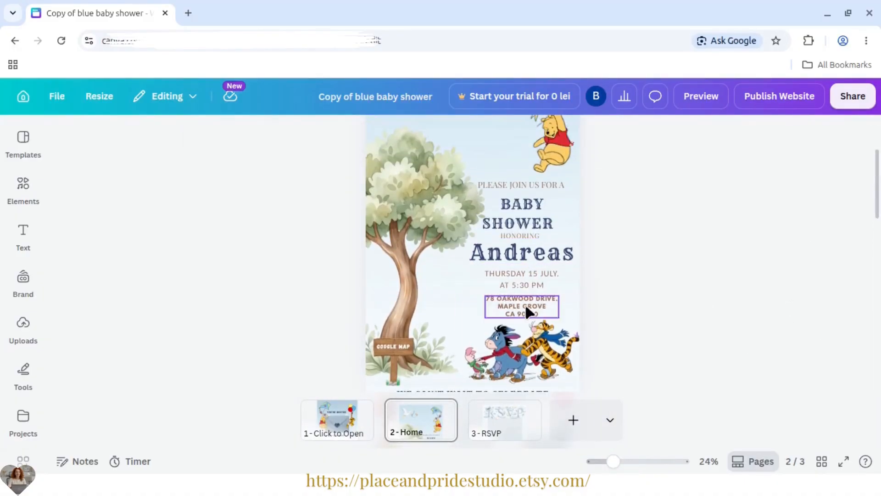
- Move the address and date text boxes on the Home page toward the tree trunk, keeping the date above the address
drag(526, 308, 463, 324)
click(679, 290)
drag(517, 284, 457, 293)
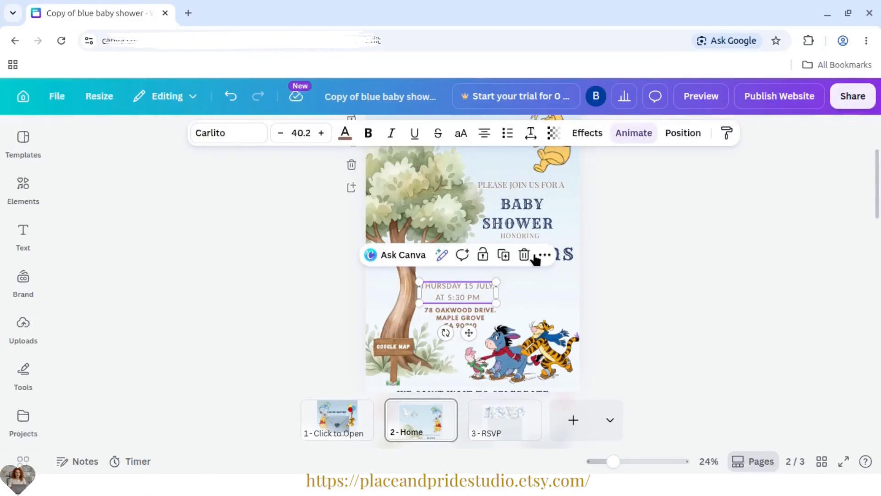
- Replace the placeholder name under HONORING with the honoree's full name copied from _baby_shower_tutorial.txt
click(567, 257)
key(alt+Tab)
drag(288, 259, 216, 255)
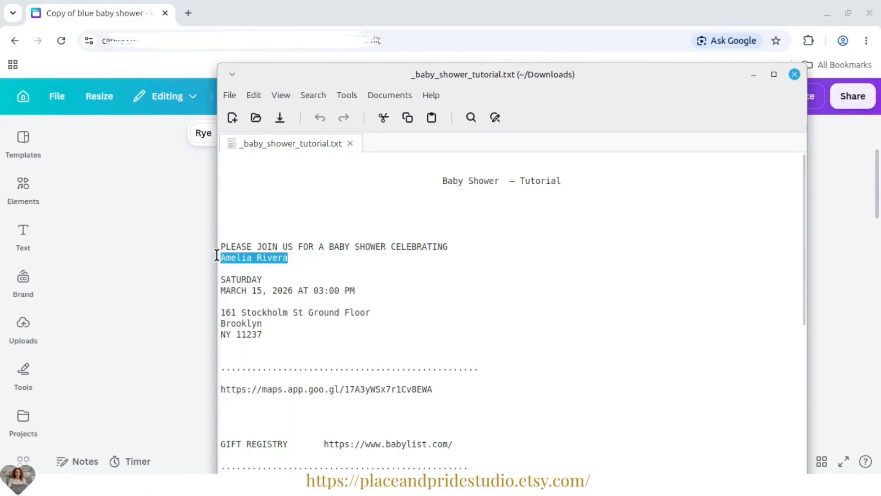
right_click(244, 256)
click(286, 324)
key(alt+Tab)
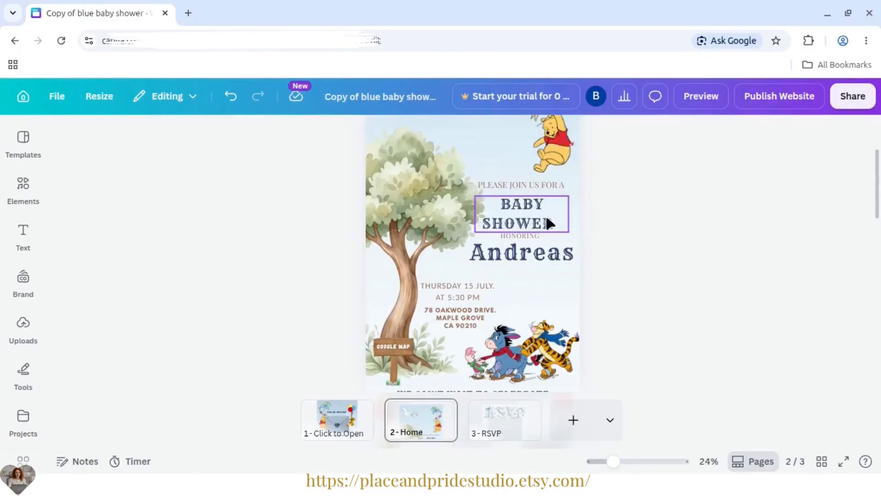
double_click(525, 250)
key(ctrl+v)
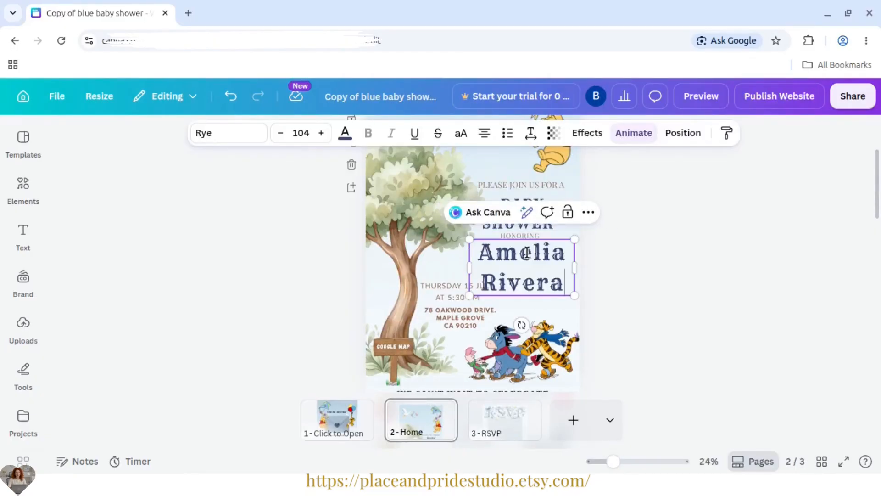
click(755, 306)
- Shift the BABY SHOWER heading and the HONORING line slightly upward to separate them from the honoree's name
click(507, 279)
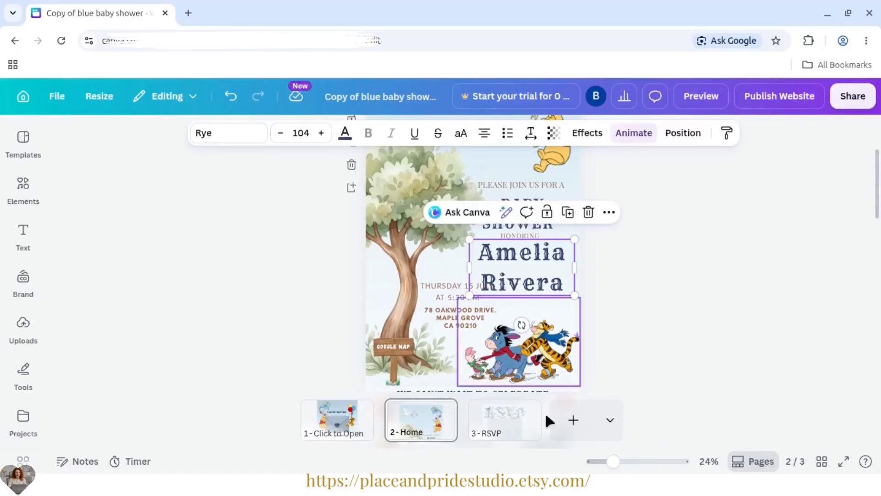
drag(614, 461, 621, 462)
drag(880, 167, 880, 174)
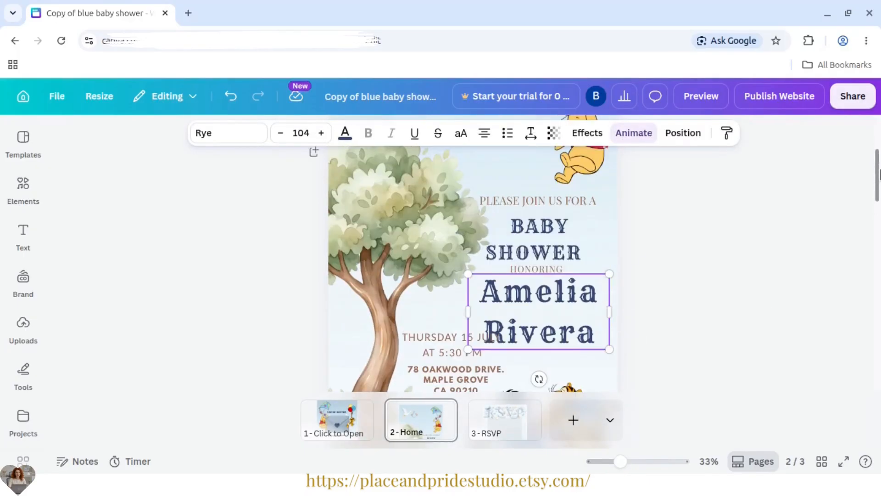
click(711, 211)
drag(549, 249, 549, 264)
click(700, 278)
click(765, 317)
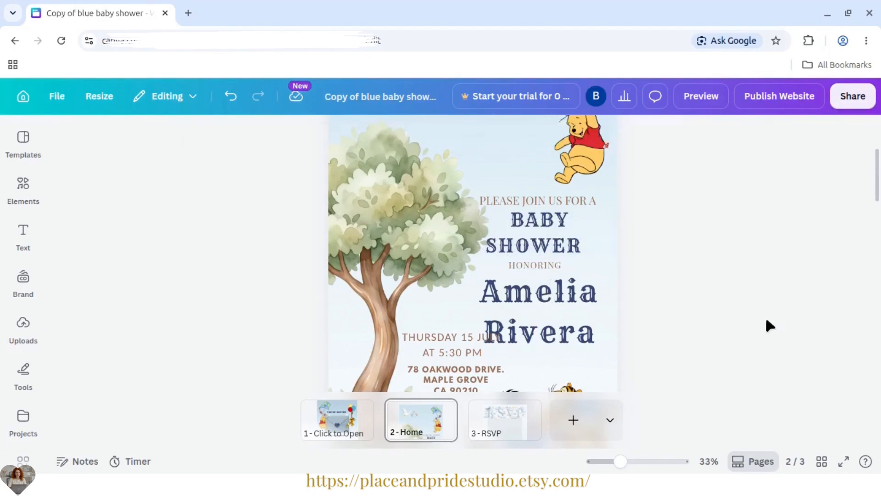
- Scale the honoree's name down to about font size 84 and place it directly beneath HONORING
click(523, 290)
drag(469, 273, 496, 285)
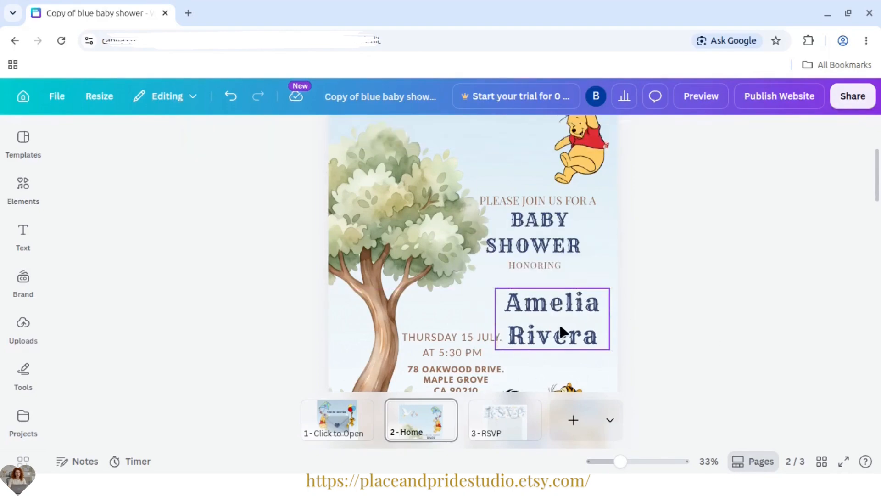
drag(560, 323, 542, 306)
click(781, 342)
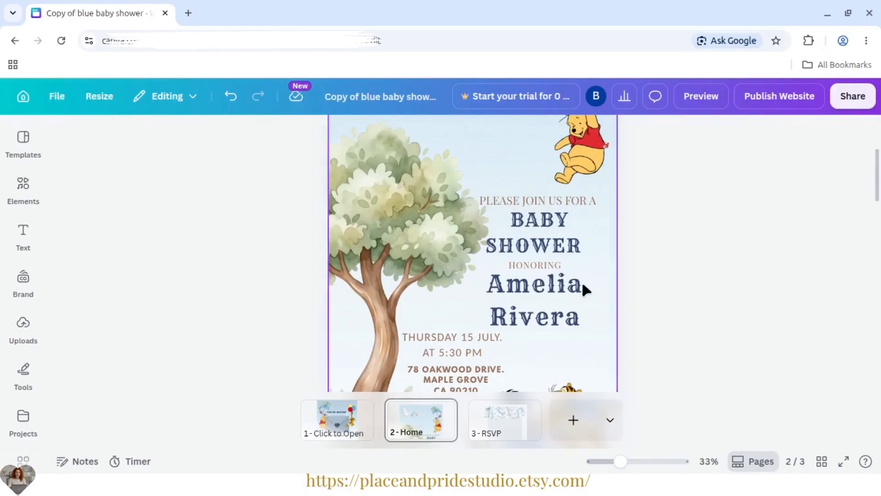
- Try Gagalin on the honoree's name and set its font to League Spartan
double_click(540, 299)
key(ctrl+a)
click(229, 133)
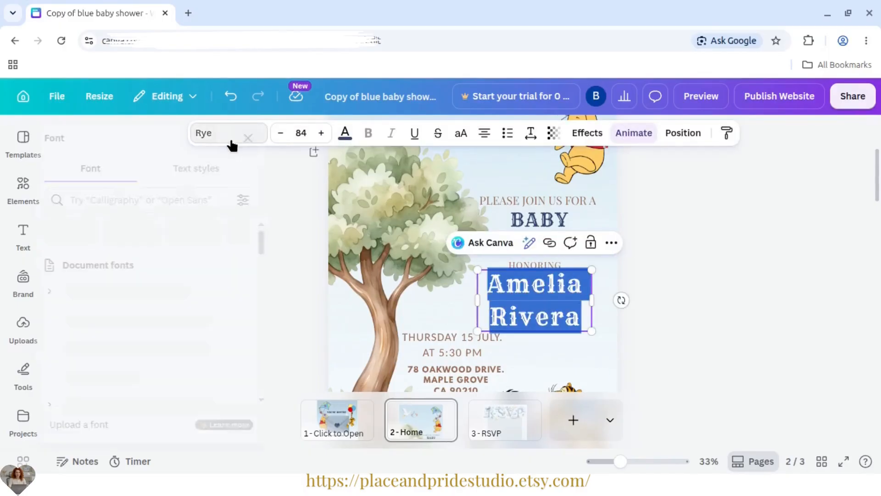
click(98, 376)
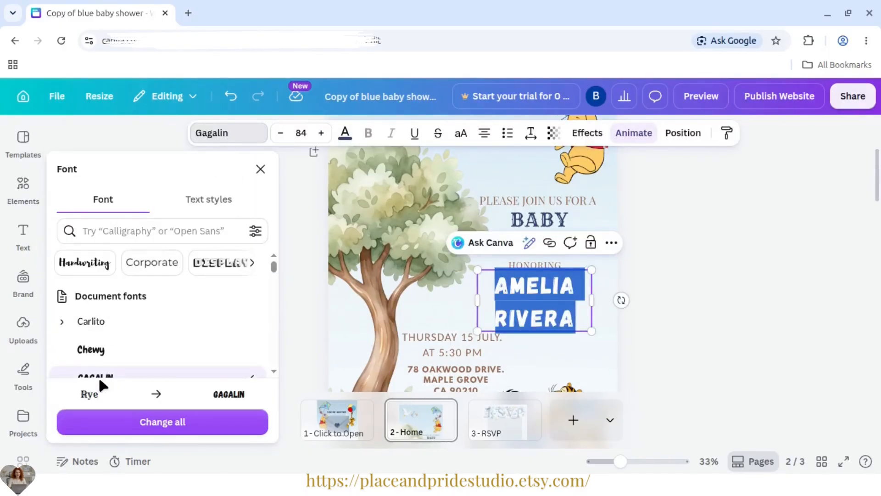
scroll(124, 363, down, 2)
click(121, 332)
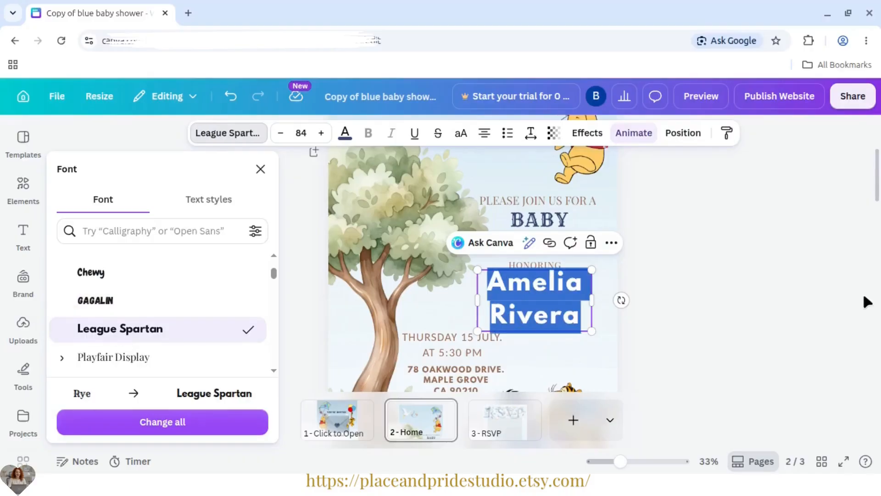
click(822, 289)
- Tighten the line spacing of the honoree's name and nudge its text box into place beneath HONORING
click(544, 295)
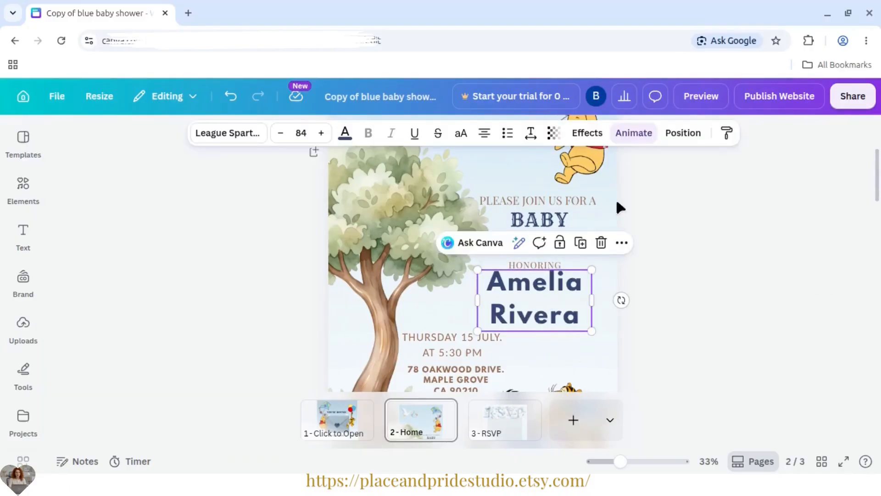
click(531, 133)
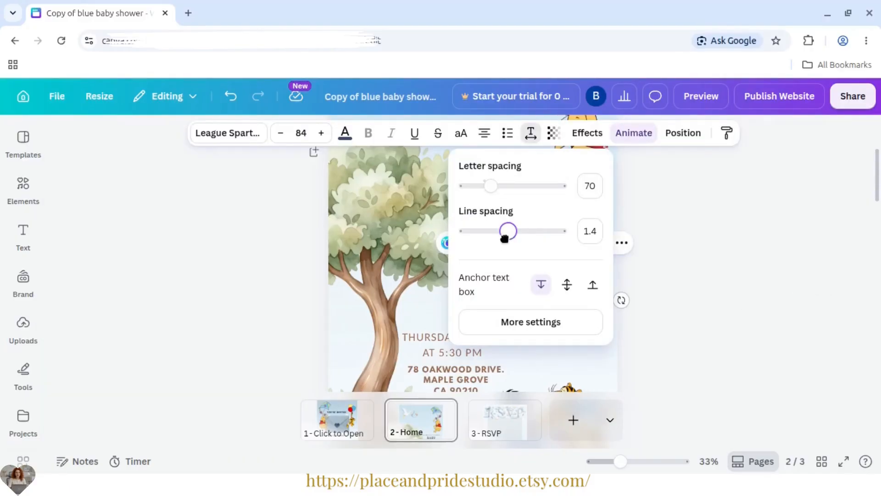
click(739, 259)
click(557, 305)
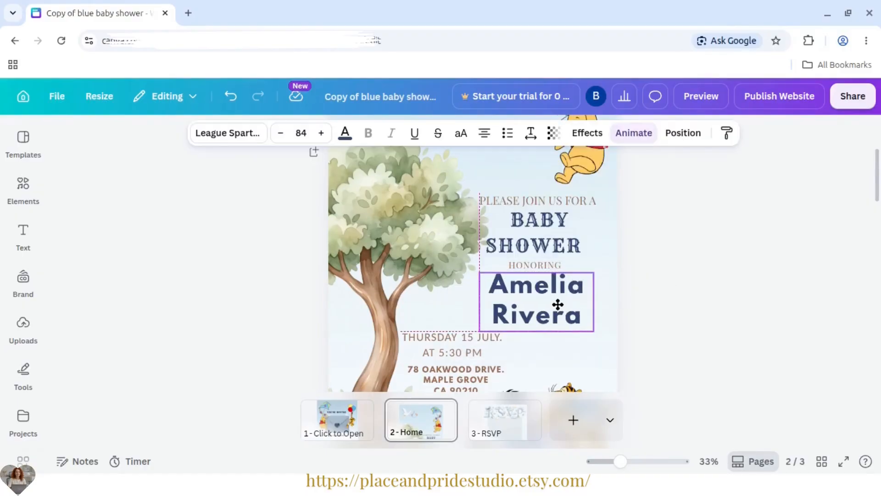
- Widen the honoree's text box toward the tree so the full name fits on one line
drag(478, 299, 412, 297)
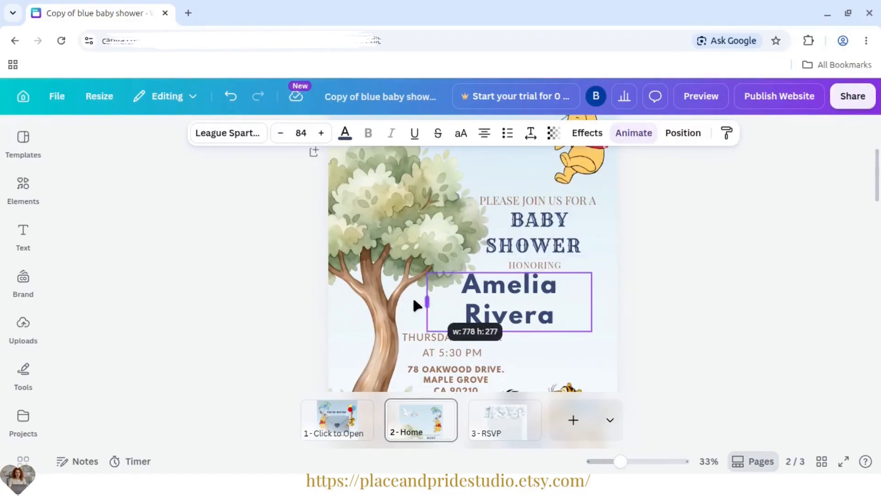
click(457, 315)
key(BackSpace)
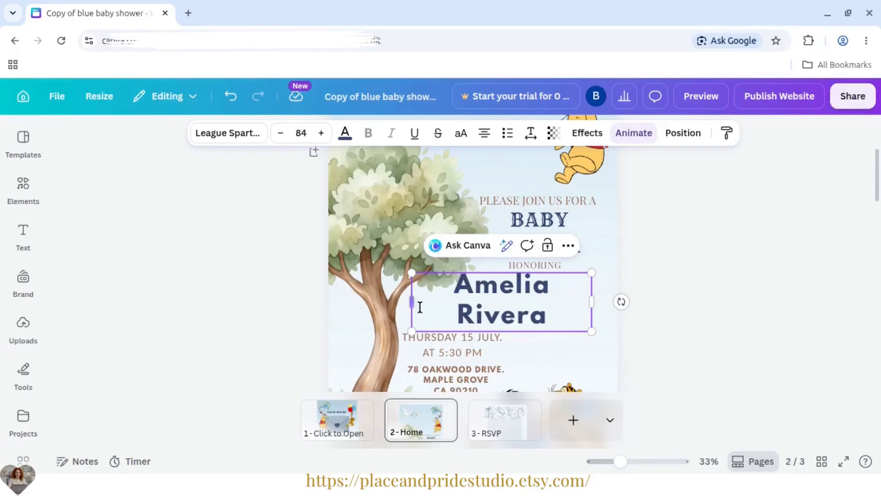
drag(372, 300, 380, 296)
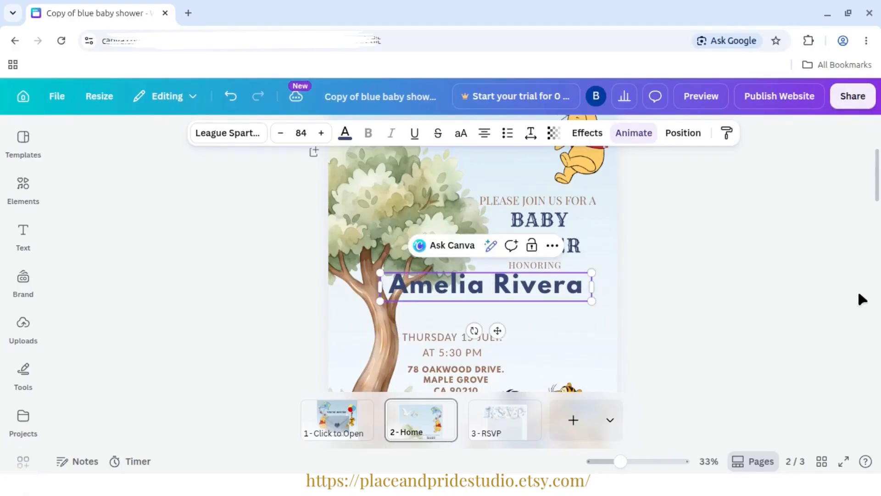
click(707, 290)
- Shrink the one-line honoree name and position it just beneath HONORING, clear of the tree
drag(535, 293, 560, 300)
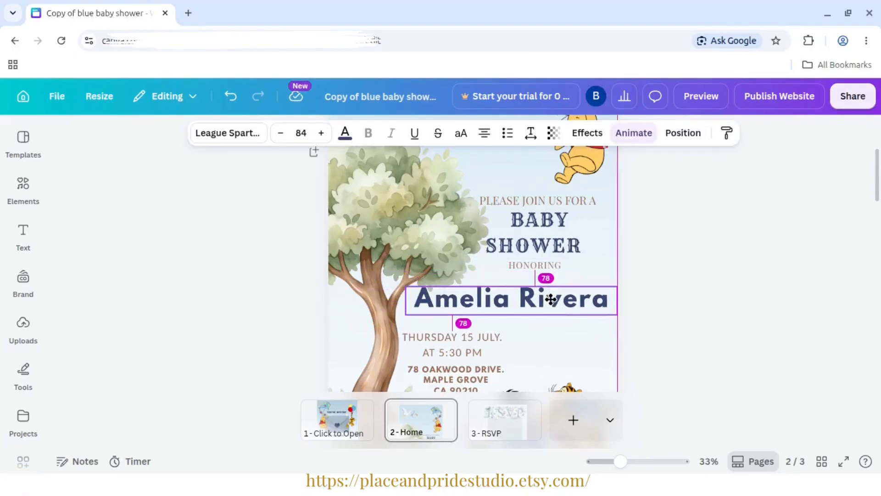
drag(408, 280, 457, 287)
click(747, 315)
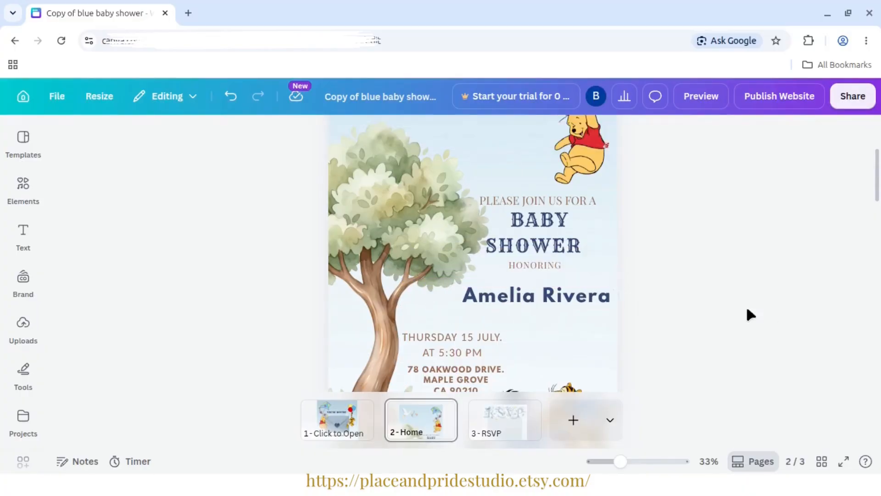
click(581, 295)
drag(580, 295, 583, 282)
click(724, 299)
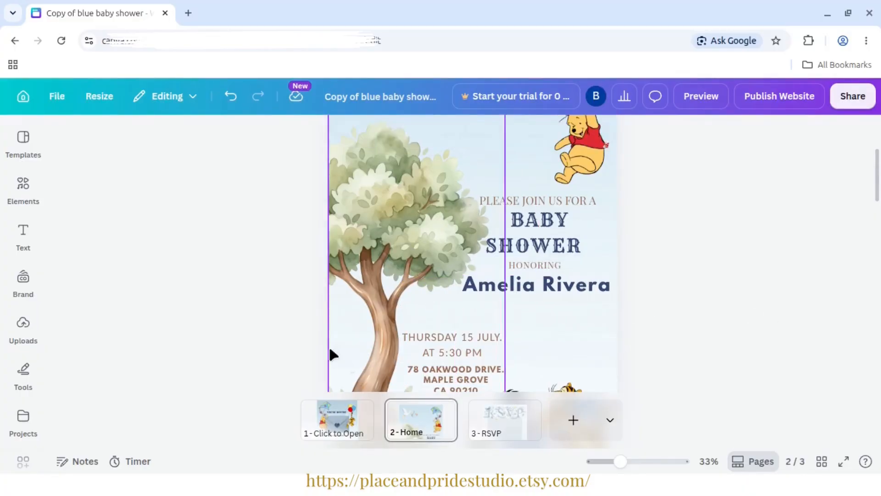
- Replace the date text on the Home page with "SATURDAY MARCH 15, 2026 AT 03:00 PM" copied from the tutorial text file
key(alt+Tab)
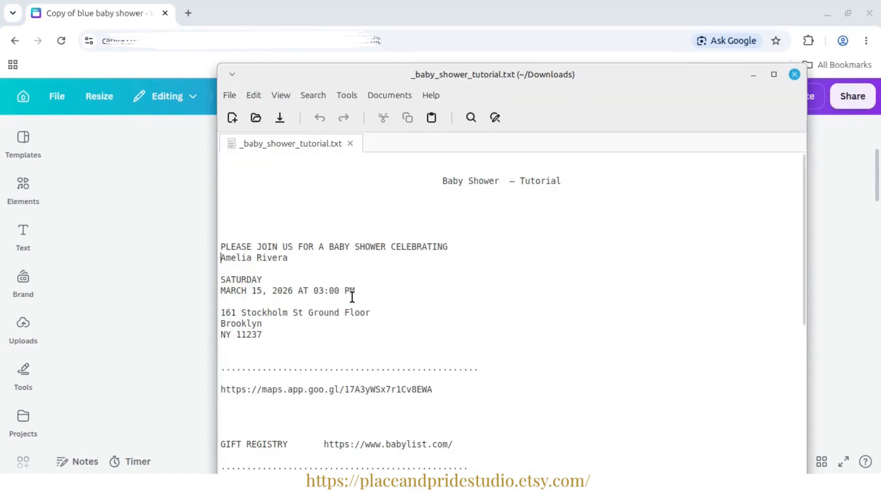
drag(358, 292, 217, 279)
right_click(229, 283)
click(322, 344)
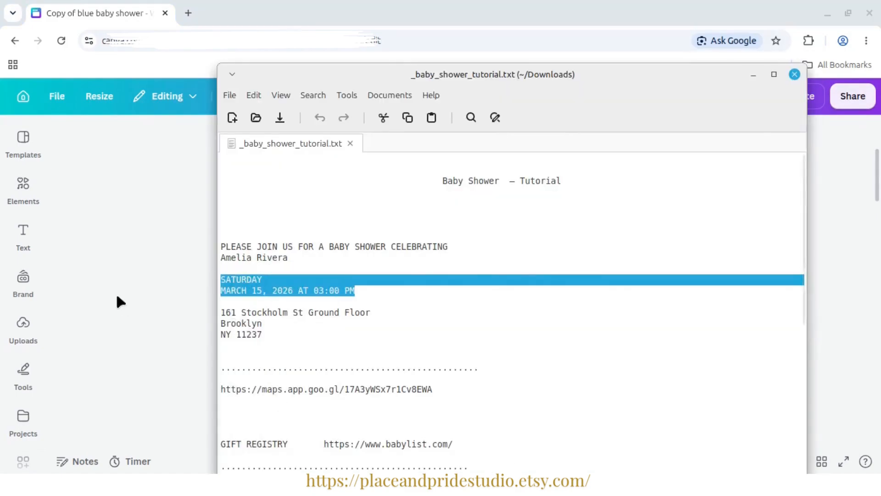
key(alt+Tab)
triple_click(457, 337)
key(ctrl+v)
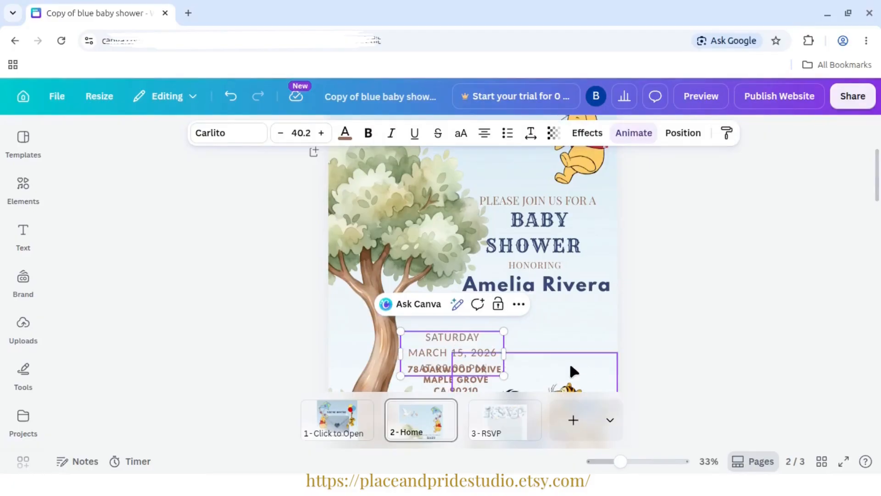
- Move the date block directly beneath the honoree's name, centred with HONORING
drag(574, 370, 553, 309)
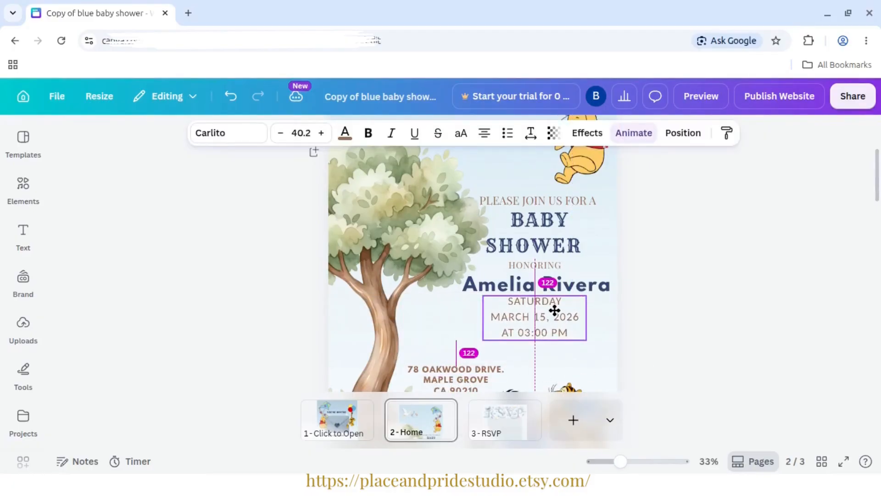
click(768, 344)
scroll(879, 206, down, 2)
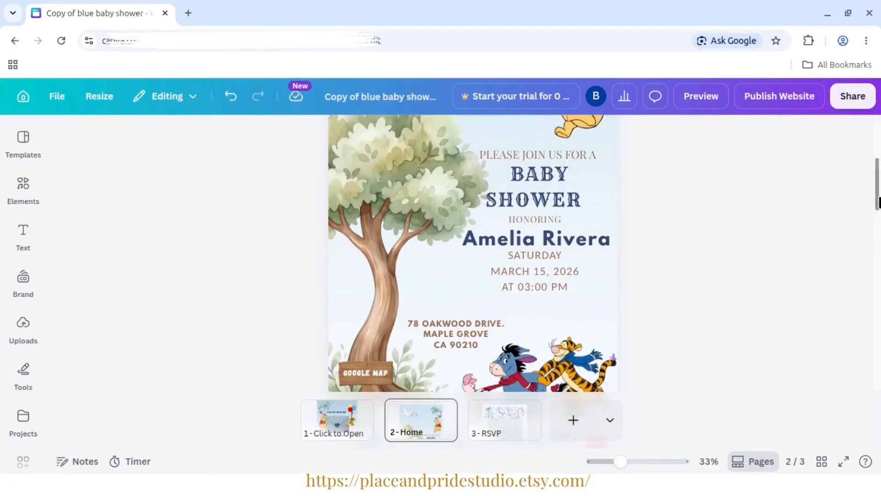
- Shift the PLEASE JOIN US FOR A, BABY SHOWER and HONORING texts slightly up, away from the honoree's name
click(538, 167)
drag(528, 206, 531, 201)
click(727, 239)
drag(541, 242, 542, 236)
click(628, 249)
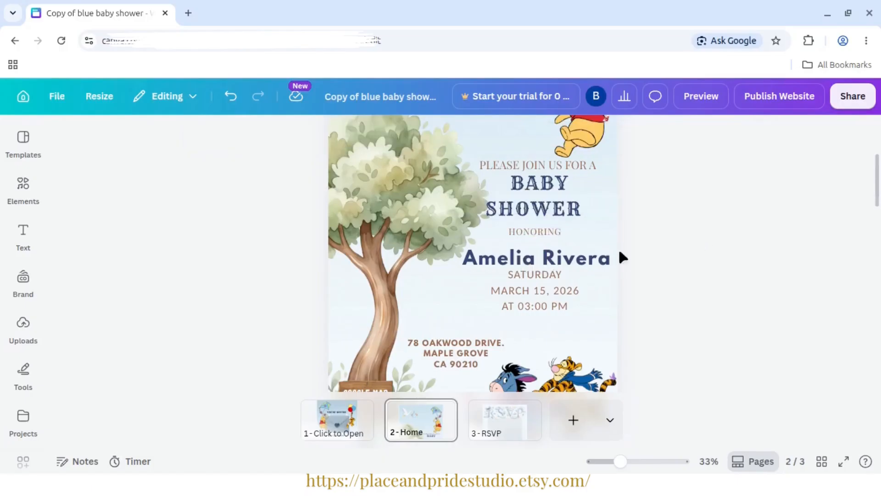
- Raise the honoree's name closer to HONORING and lower BABY SHOWER slightly to even out the spacing
drag(598, 255, 600, 247)
click(666, 243)
drag(556, 195, 556, 197)
click(769, 250)
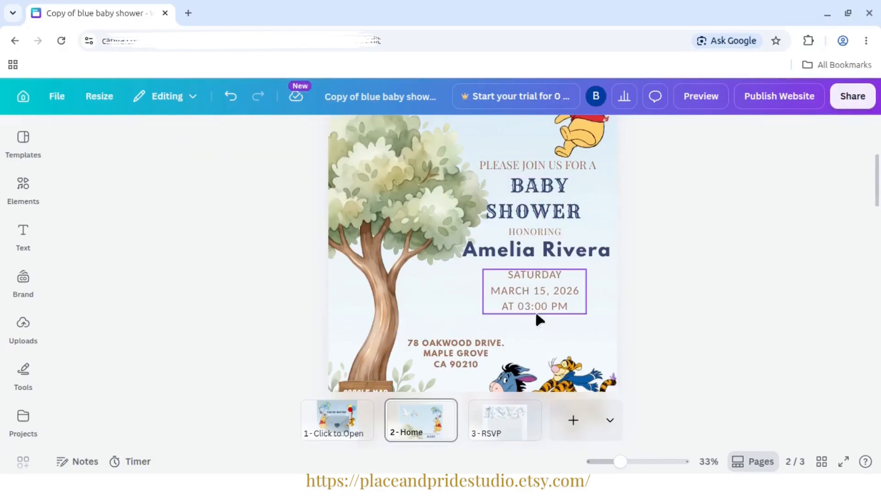
- Move the address block from beside the tree trunk to just beneath the date, centred with it
drag(470, 352, 549, 331)
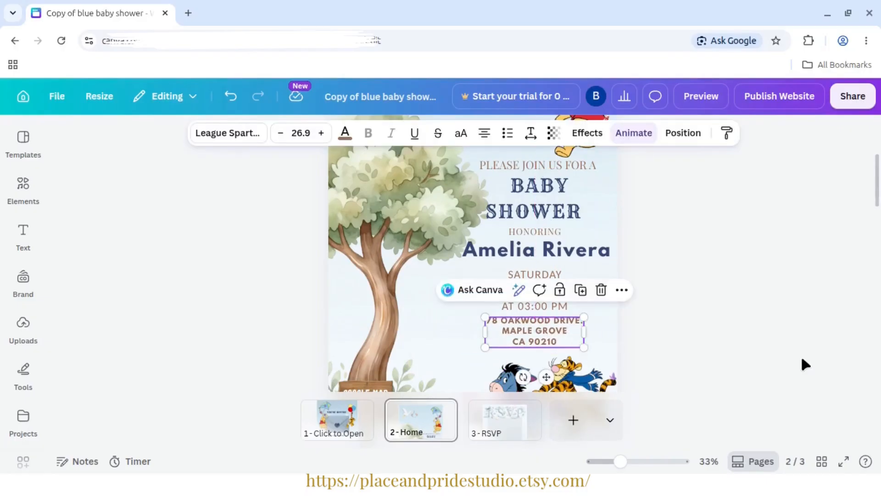
click(740, 360)
scroll(740, 359, down, 2)
- Replace the placeholder address on the Home page with the venue's address copied from the tutorial text file
key(alt+Tab)
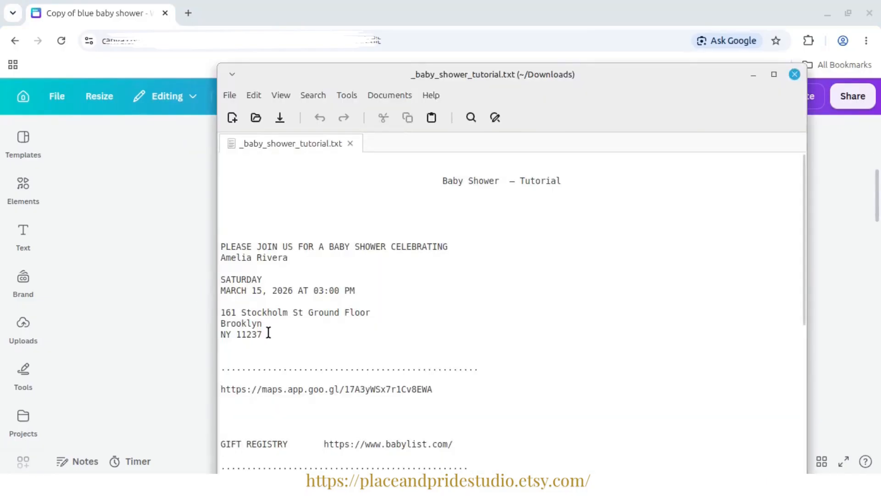
drag(269, 332, 216, 308)
right_click(245, 314)
click(295, 220)
key(alt+Tab)
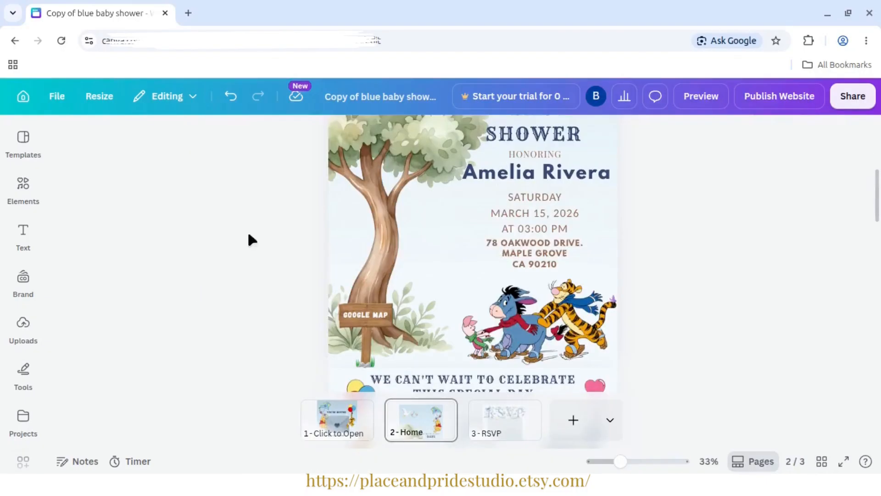
click(526, 253)
triple_click(526, 254)
key(ctrl+v)
click(735, 282)
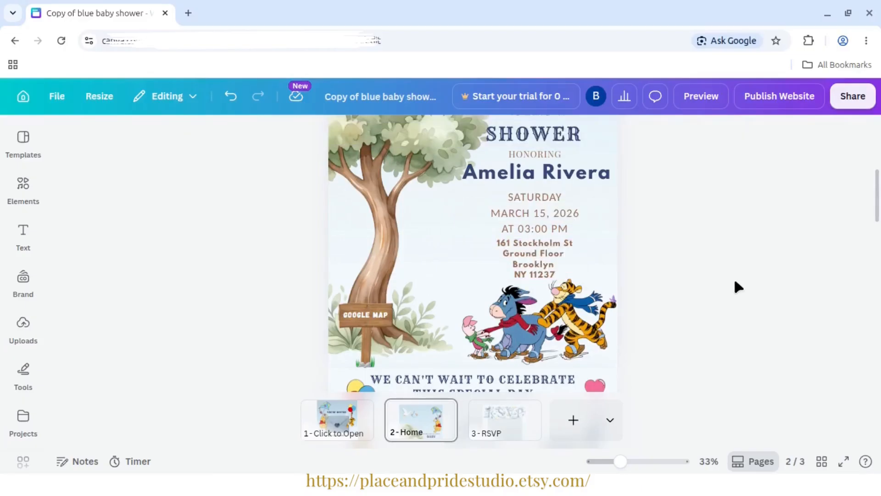
- Widen the address text box so the street line fits on one line, and re-centre it beneath the date
click(526, 265)
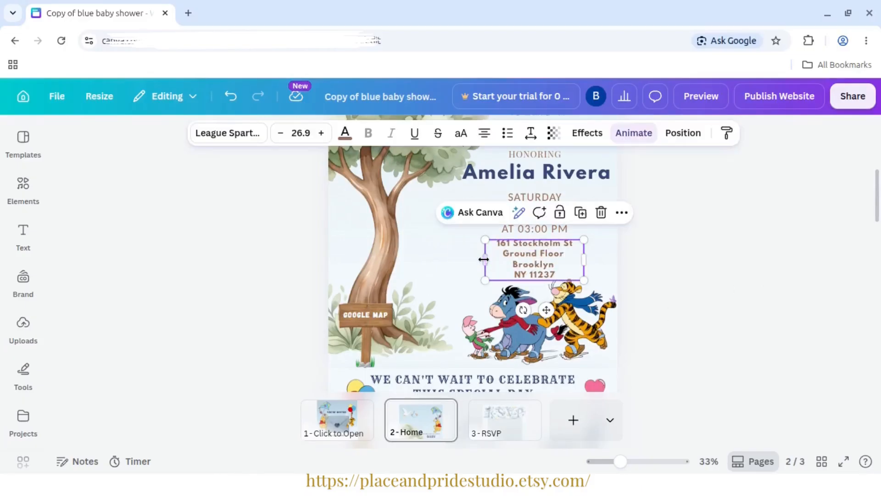
drag(486, 259, 435, 259)
drag(518, 255, 532, 257)
click(720, 282)
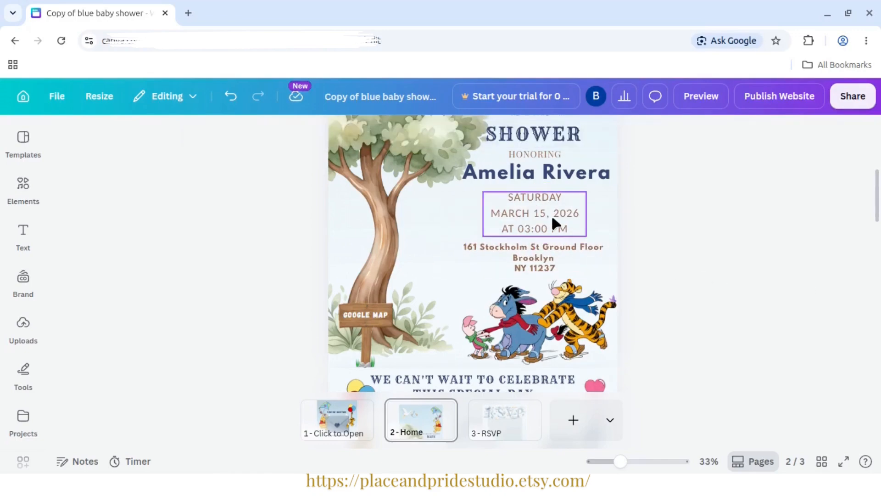
double_click(530, 260)
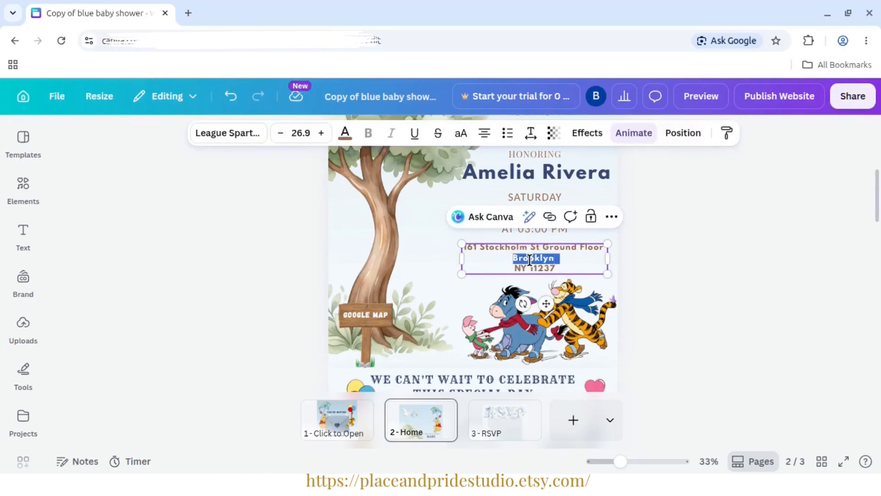
click(561, 227)
click(561, 222)
key(ctrl+a)
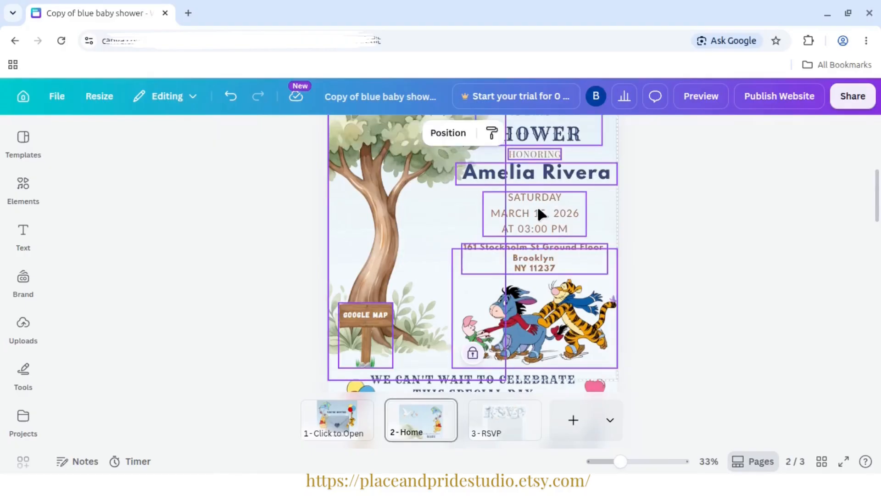
click(621, 230)
- Change the date block's text color to Gray green #808c64 from the photo colors
triple_click(532, 215)
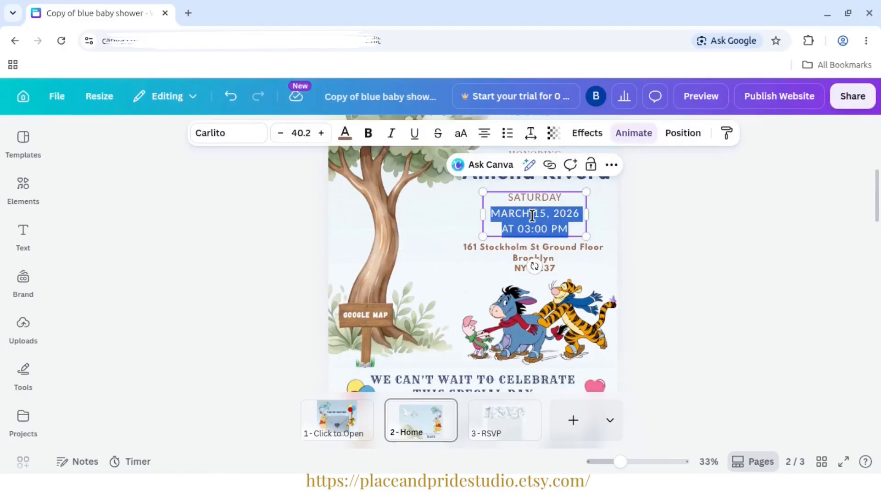
click(345, 133)
scroll(269, 246, down, 5)
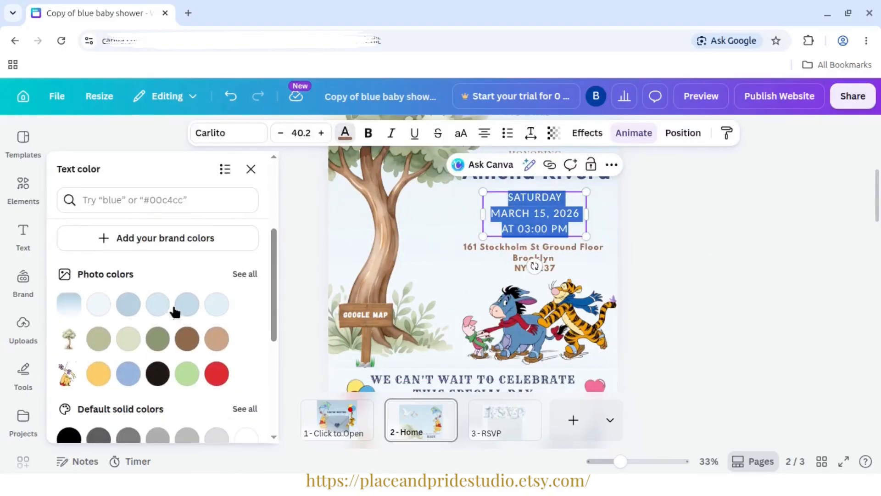
click(158, 338)
click(748, 318)
scroll(880, 230, up, 2)
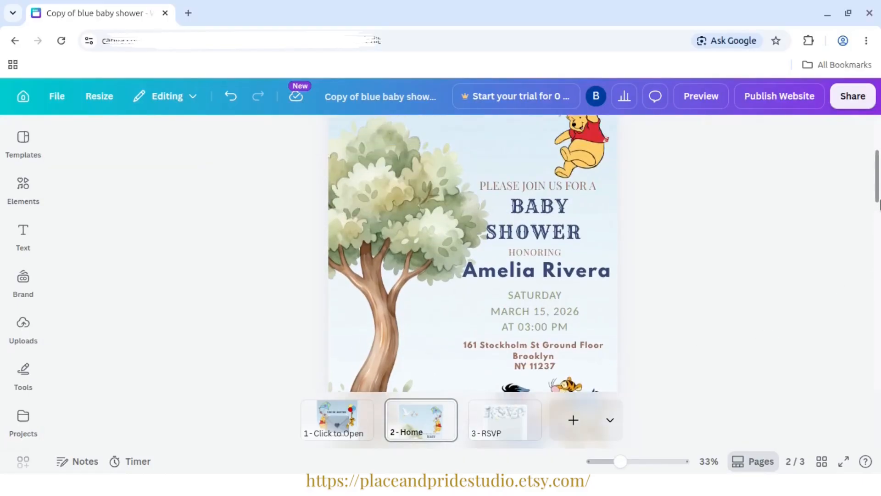
- Unlock the GOOGLE MAP sign at the base of the tree and select its text
scroll(880, 233, down, 3)
click(361, 253)
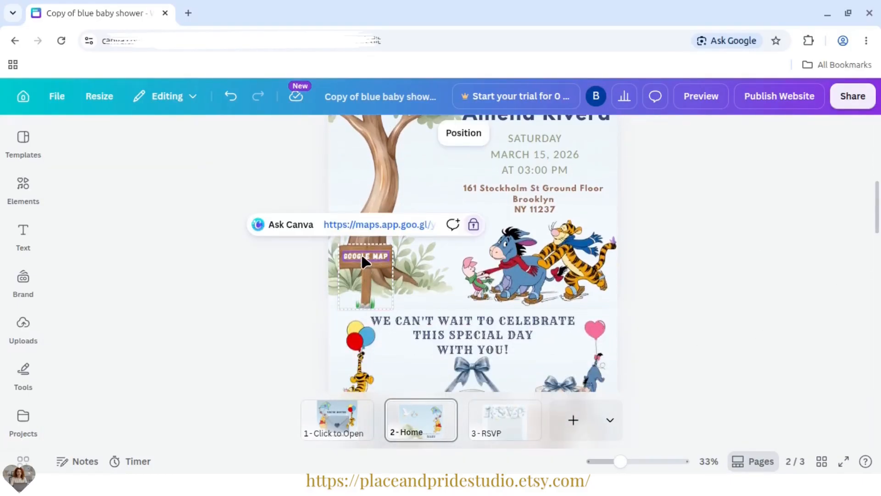
right_click(361, 253)
click(397, 291)
click(205, 281)
click(368, 257)
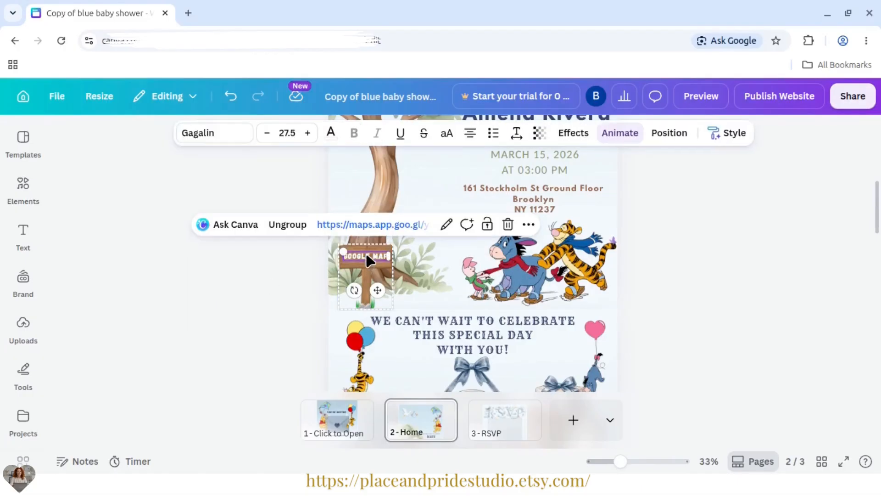
- Open the GOOGLE MAP sign's link for editing and copy the share link of The Love Shack - A Little Palace in Brooklyn from Google Maps
click(445, 224)
click(363, 282)
drag(362, 283, 475, 286)
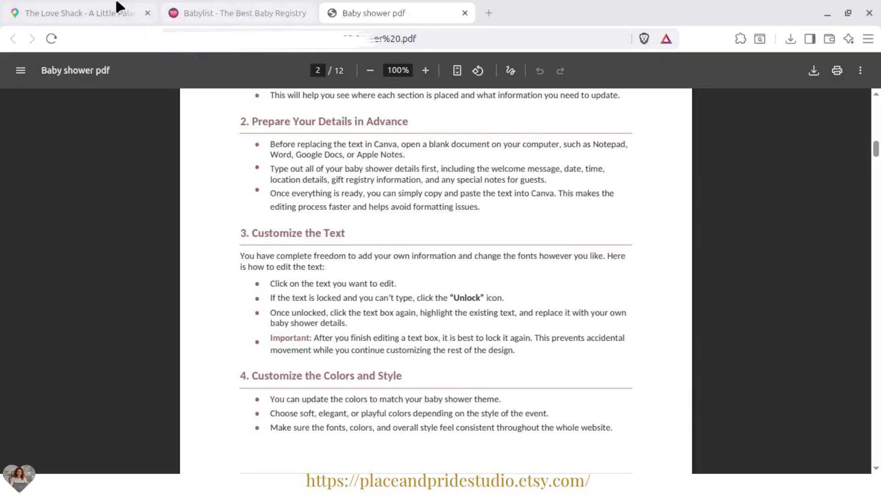
click(115, 13)
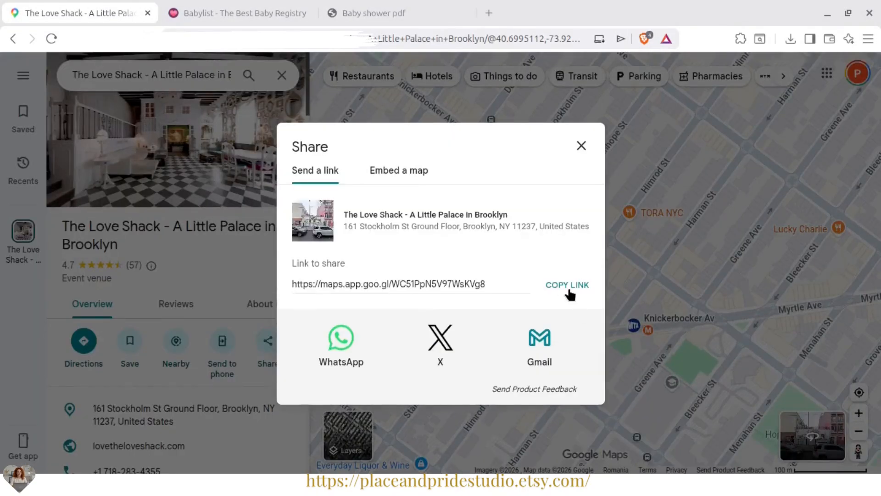
click(567, 290)
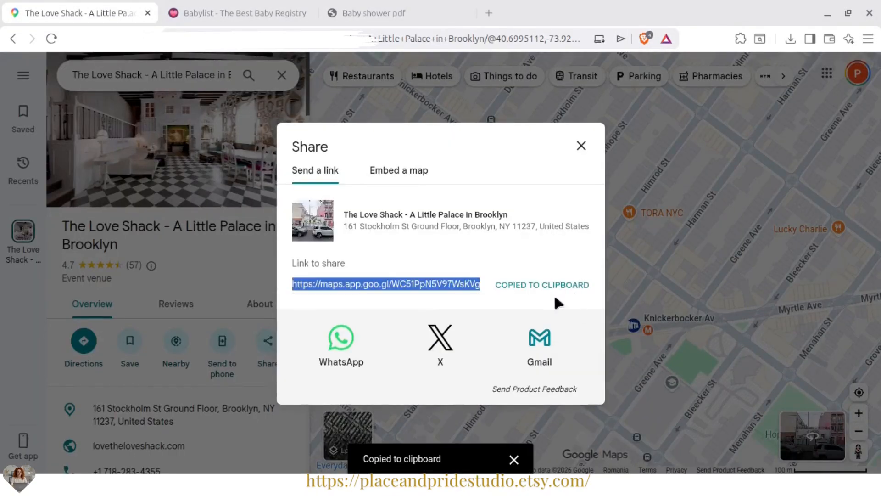
- Return to Canva and replace the GOOGLE MAP sign's link with the copied Google Maps link
key(alt+Tab)
click(402, 286)
key(ctrl+a)
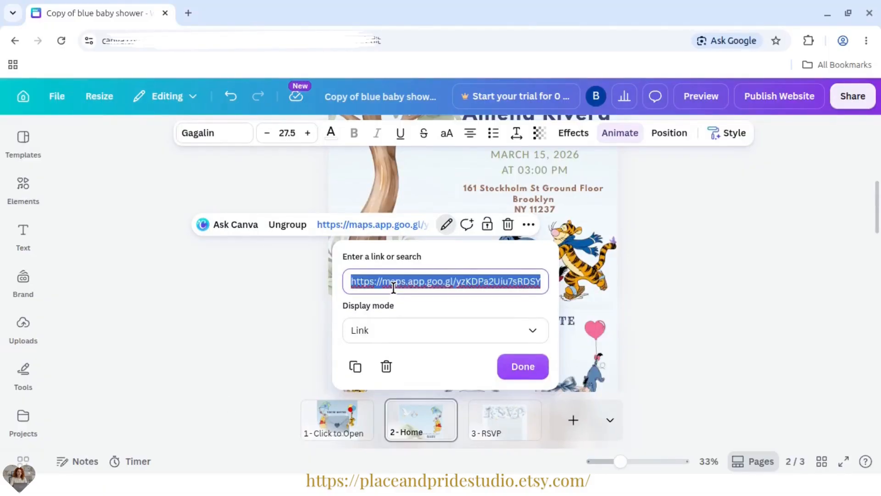
key(ctrl+v)
key(Return)
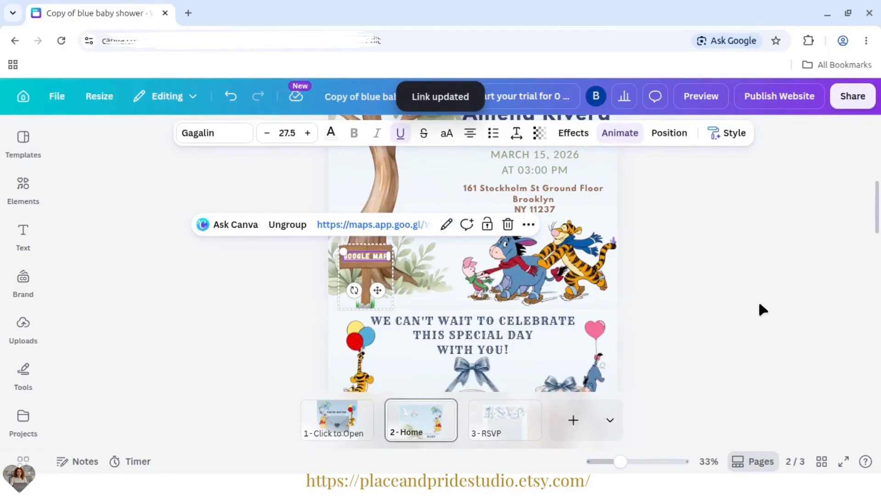
click(760, 307)
- Lock the GOOGLE MAP sign in place again
click(367, 257)
right_click(368, 258)
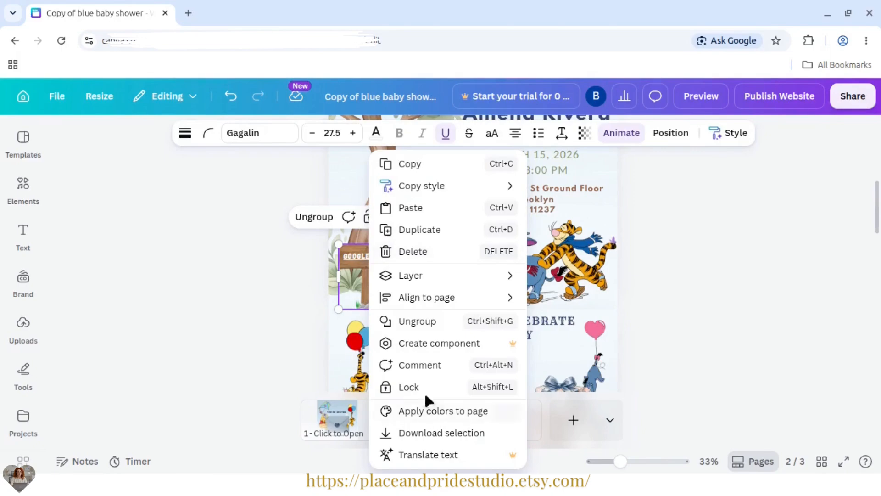
click(694, 357)
click(762, 256)
- Select all event text blocks from PLEASE JOIN US FOR A down to the address and lock them together
drag(621, 462, 613, 462)
drag(877, 241, 880, 187)
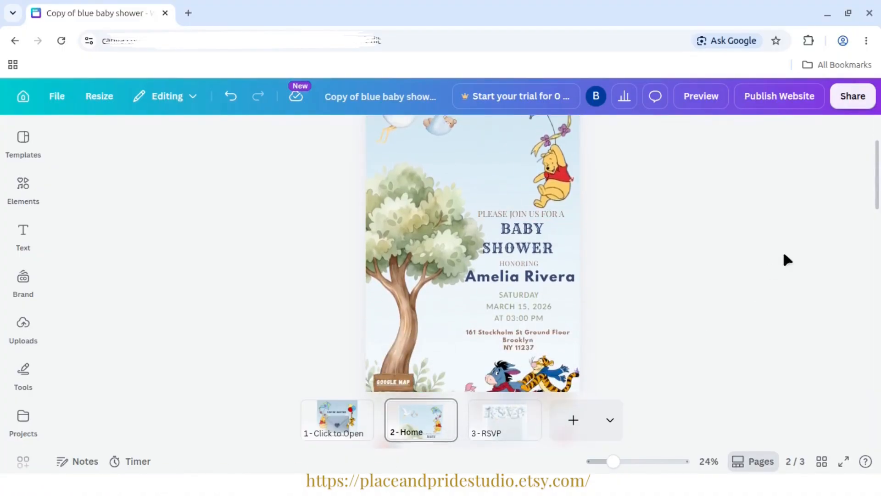
scroll(390, 146, down, 2)
click(541, 171)
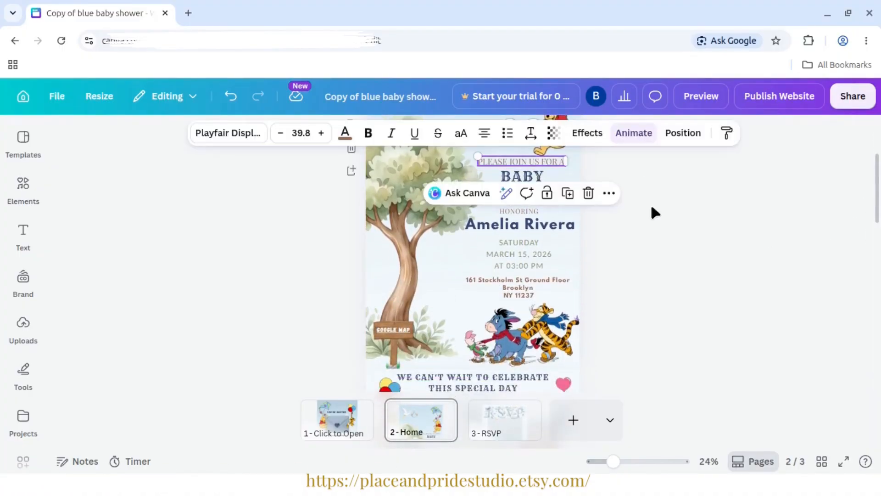
drag(680, 295, 457, 154)
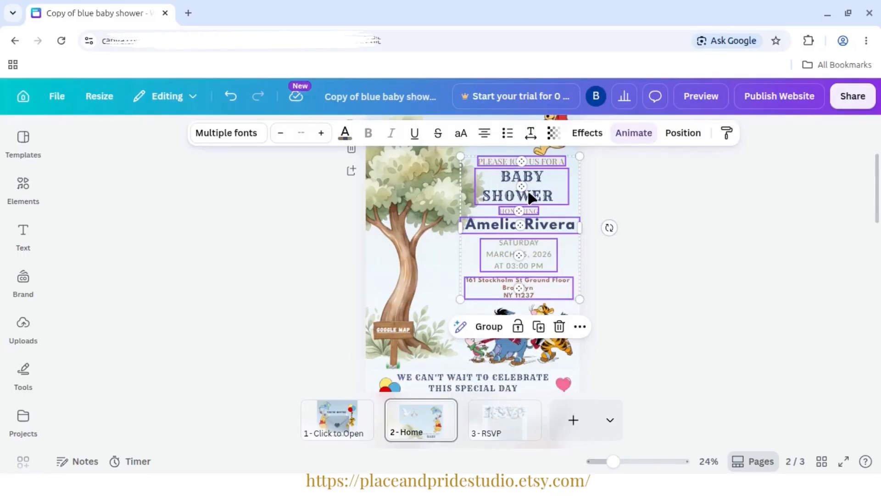
right_click(531, 174)
click(646, 275)
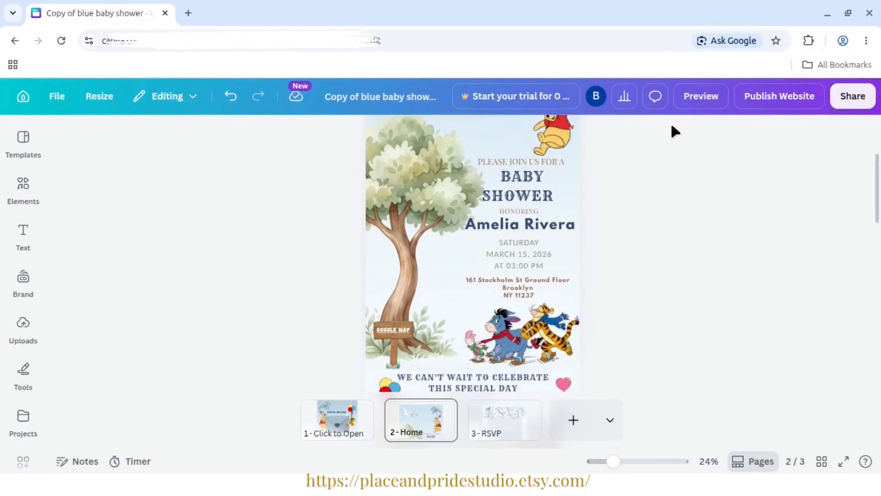
- Preview the website in the mobile view, open the invitation from its envelope, check the desktop view, and close the preview
click(701, 96)
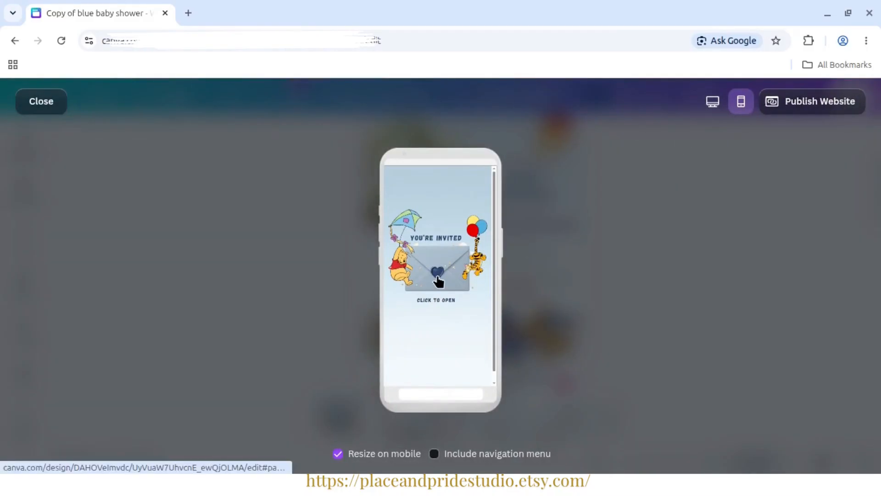
click(438, 278)
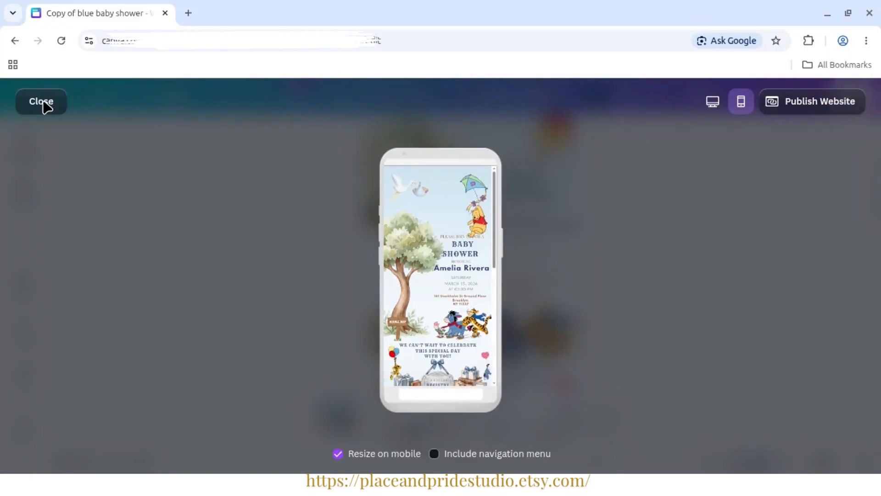
mouse_move(495, 226)
mouse_down()
mouse_move(496, 370)
mouse_move(495, 220)
mouse_up()
click(712, 102)
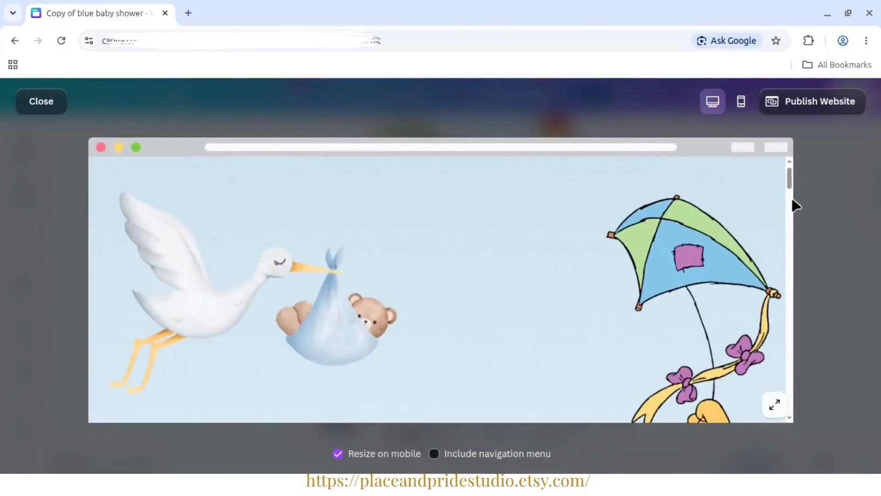
drag(793, 201, 793, 232)
click(46, 110)
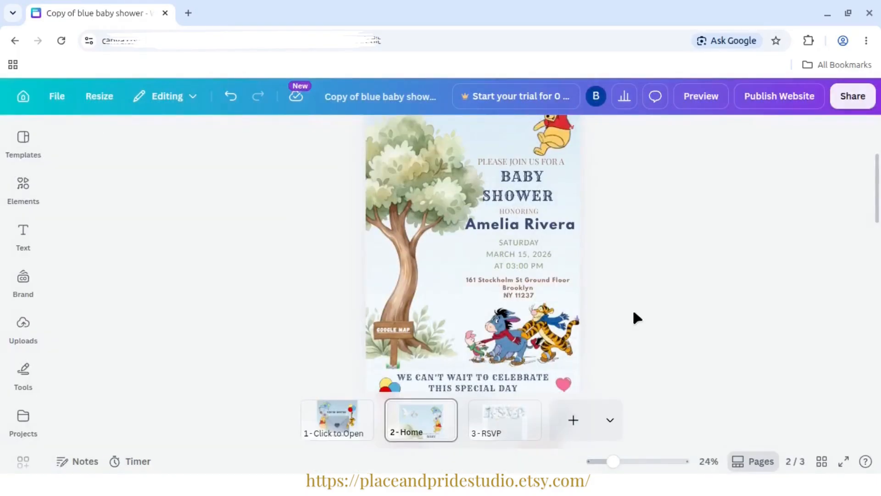
- Unlock the registry section group containing WE CAN'T WAIT TO CELEBRATE THIS SPECIAL DAY WITH YOU!
scroll(633, 308, down, 3)
drag(616, 461, 622, 461)
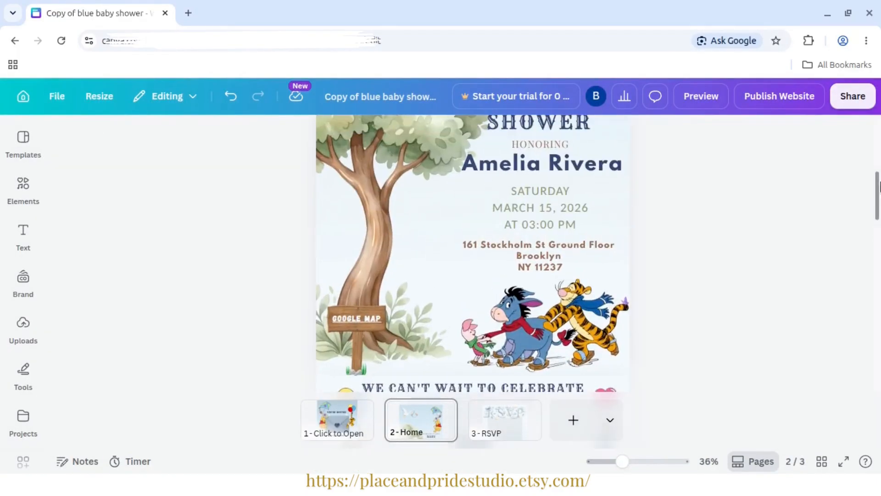
scroll(422, 183, down, 3)
click(464, 248)
right_click(466, 256)
click(525, 289)
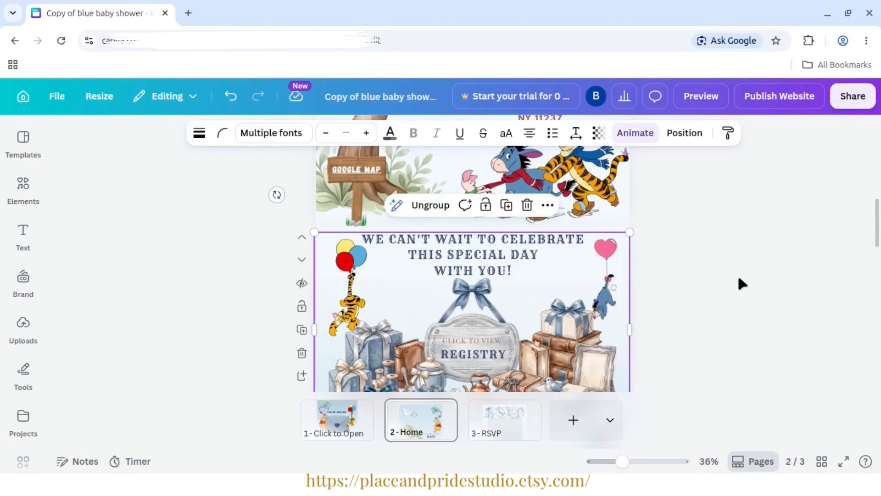
- Ungroup the registry section so its message text can be selected separately
click(433, 214)
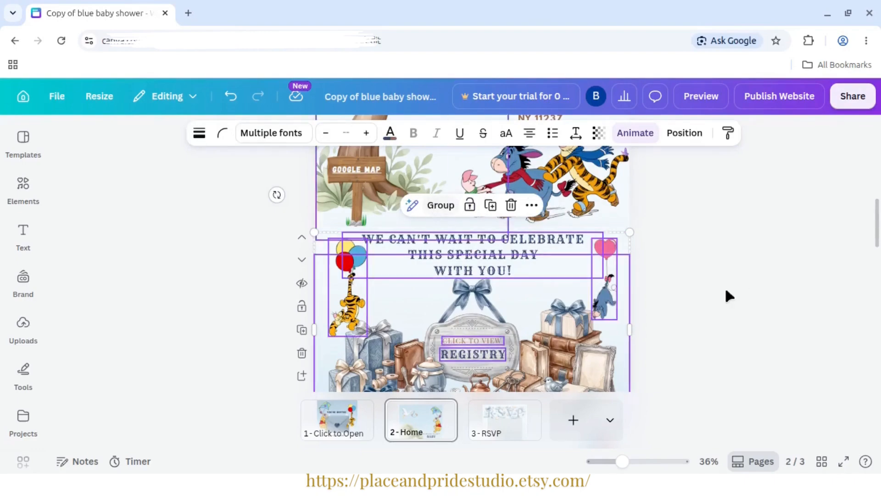
scroll(878, 230, down, 2)
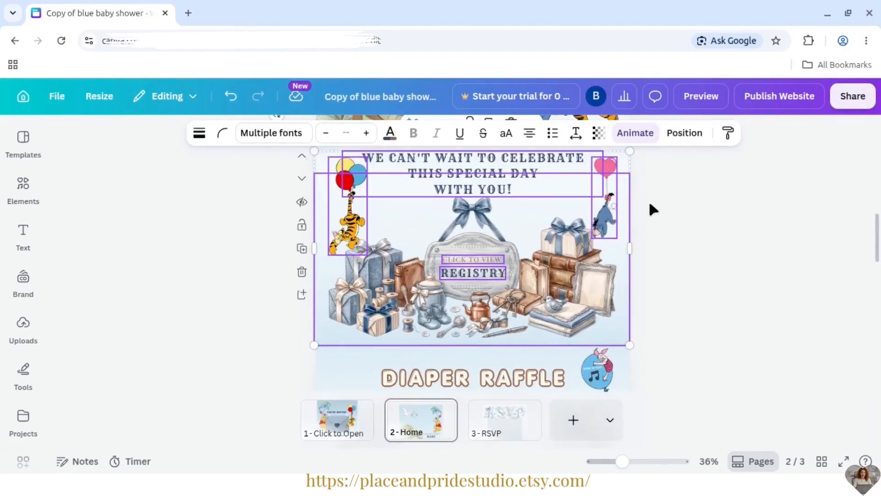
click(502, 173)
- Switch to the _baby_shower_tutorial.txt notes and copy the message "We cannot wait to share this beautiful celebration with you!"
key(alt+Tab)
scroll(292, 313, down, 1)
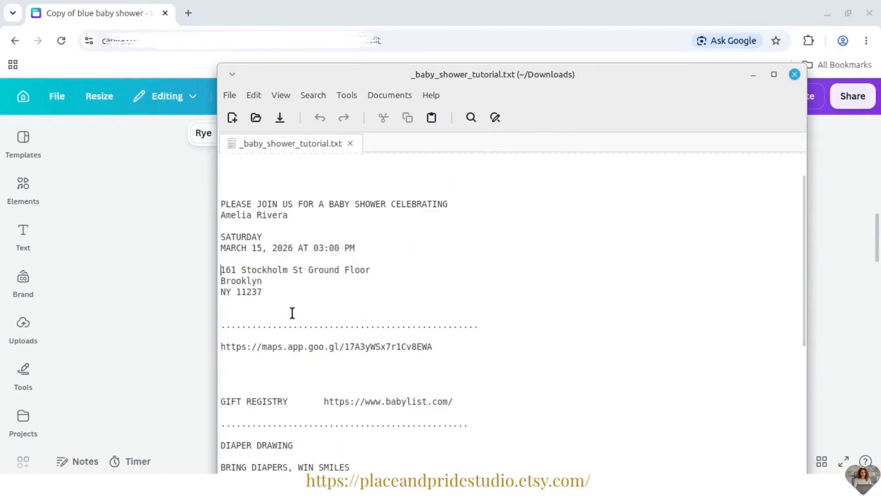
scroll(292, 312, down, 9)
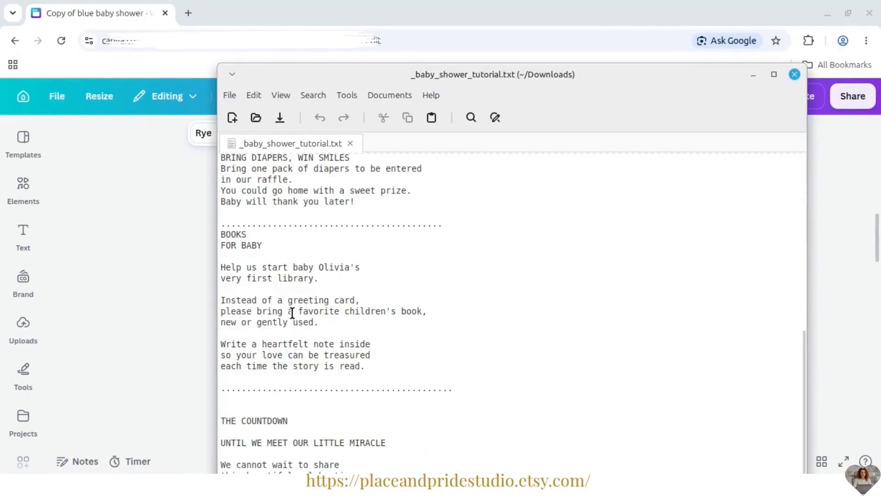
drag(533, 76, 573, 40)
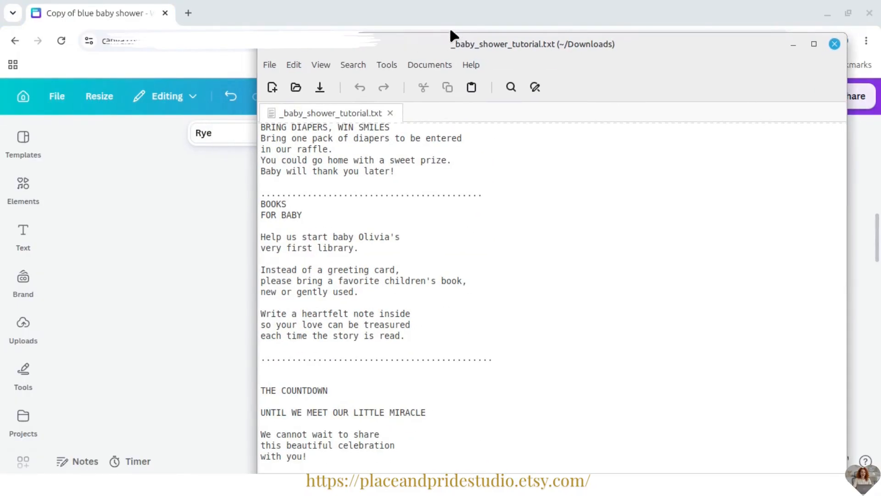
drag(448, 35, 456, 86)
click(426, 363)
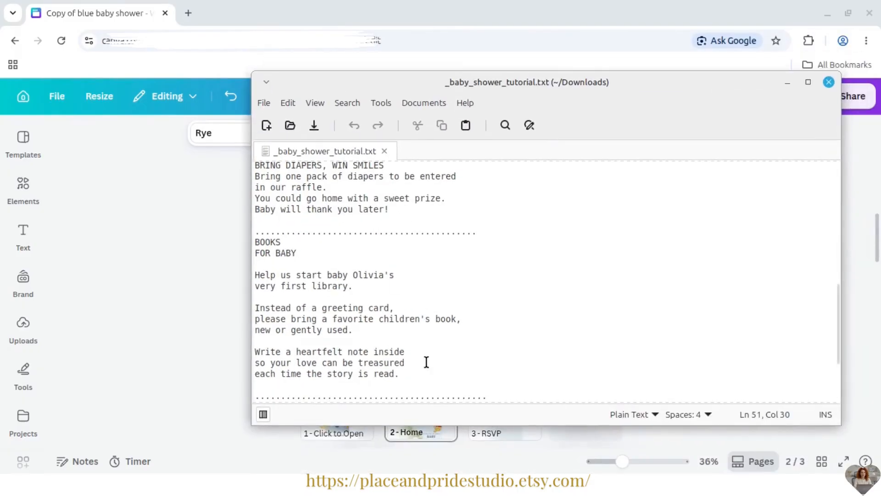
scroll(455, 337, down, 3)
drag(310, 389, 240, 354)
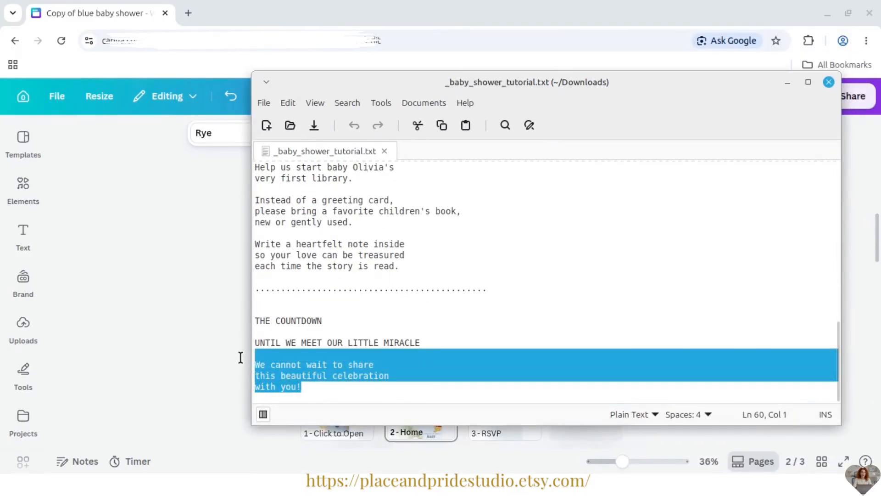
right_click(299, 370)
click(317, 266)
- Replace the registry section's heading in Canva with the copied "We cannot wait to share this beautiful celebration with you!"
click(146, 299)
double_click(509, 169)
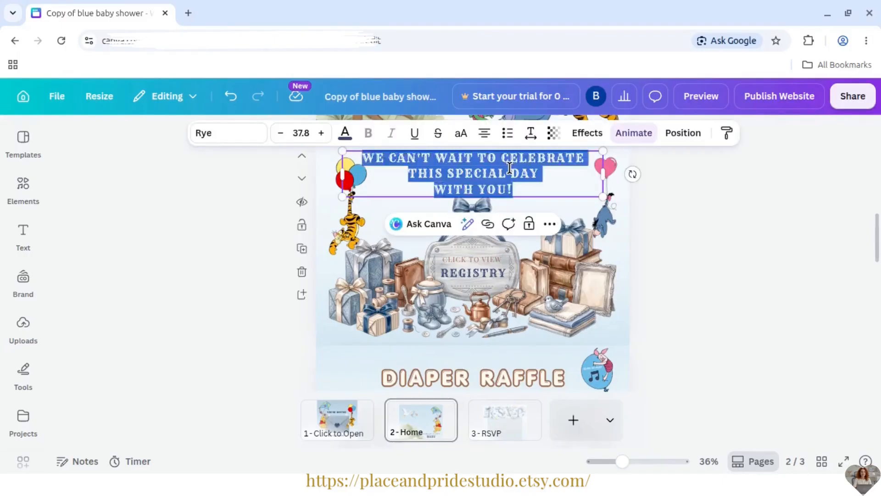
click(510, 168)
key(ctrl+a)
click(728, 200)
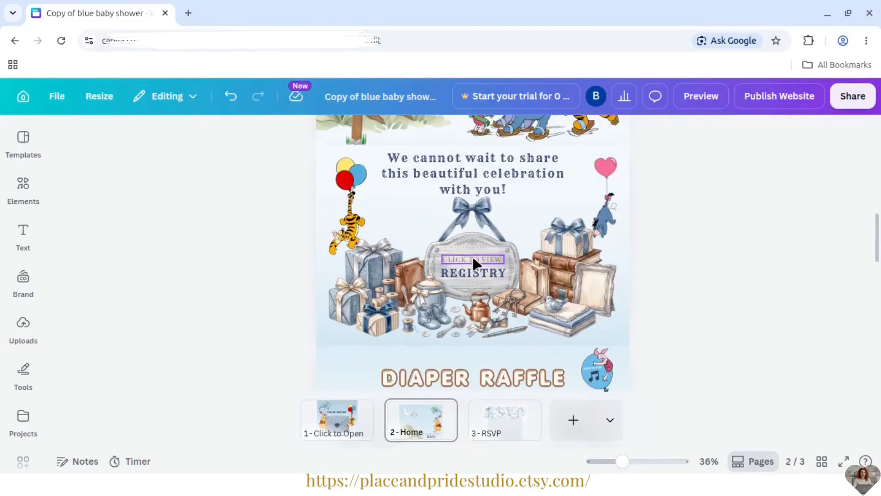
right_click(486, 260)
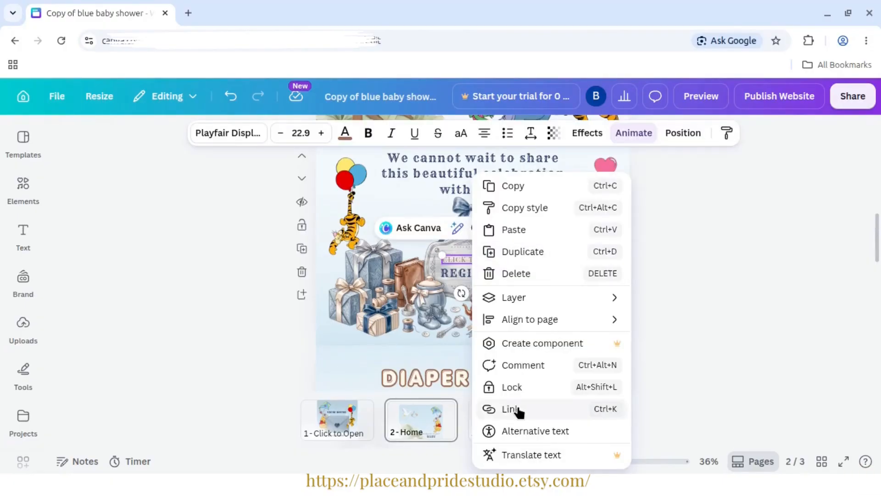
click(511, 408)
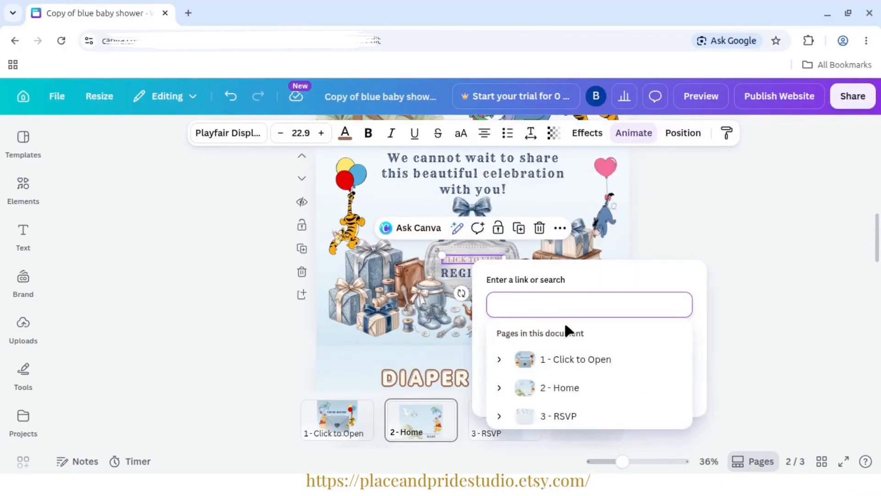
key(alt+Tab)
drag(839, 363, 847, 265)
drag(358, 275, 508, 274)
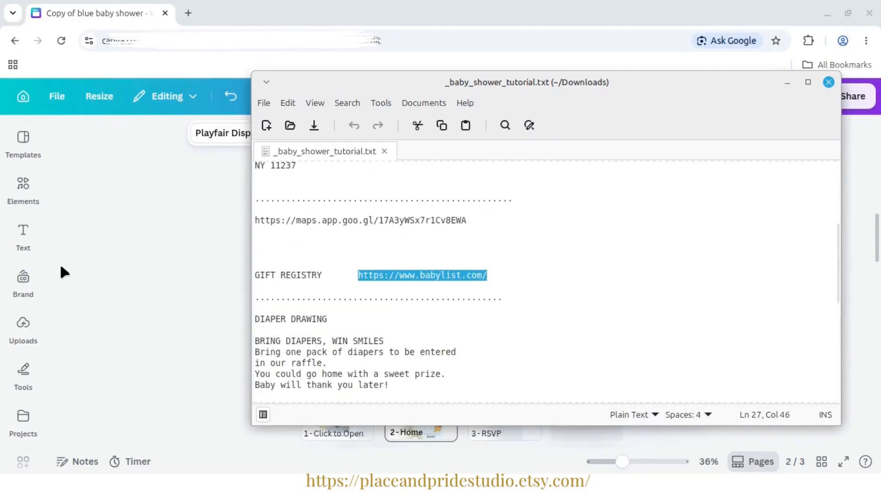
key(alt+Tab)
double_click(476, 258)
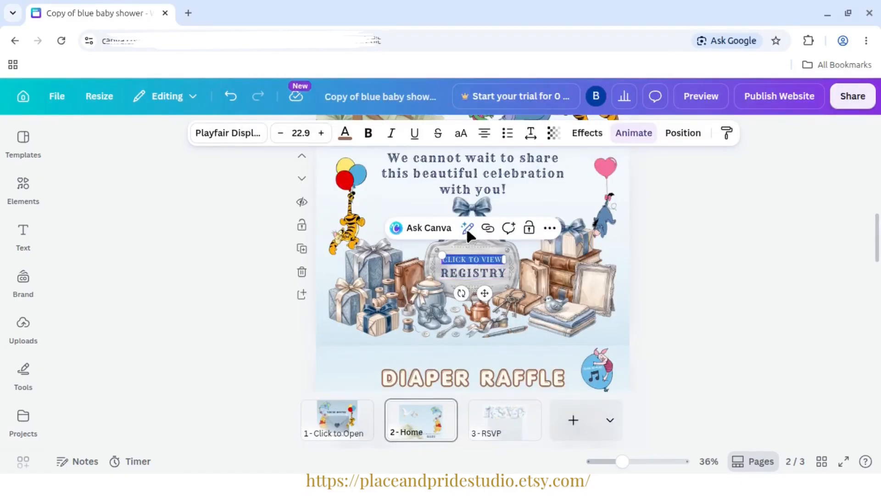
click(539, 259)
right_click(479, 259)
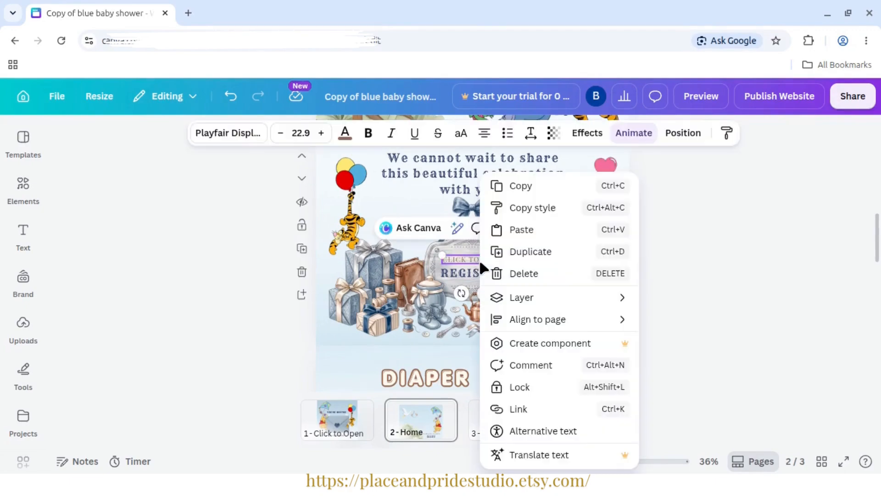
click(527, 409)
text(https://www.babylist.com/)
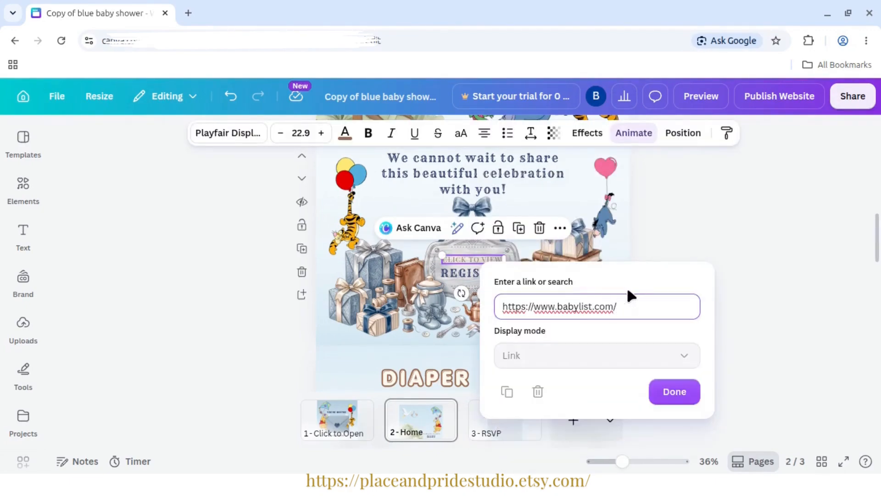
key(Return)
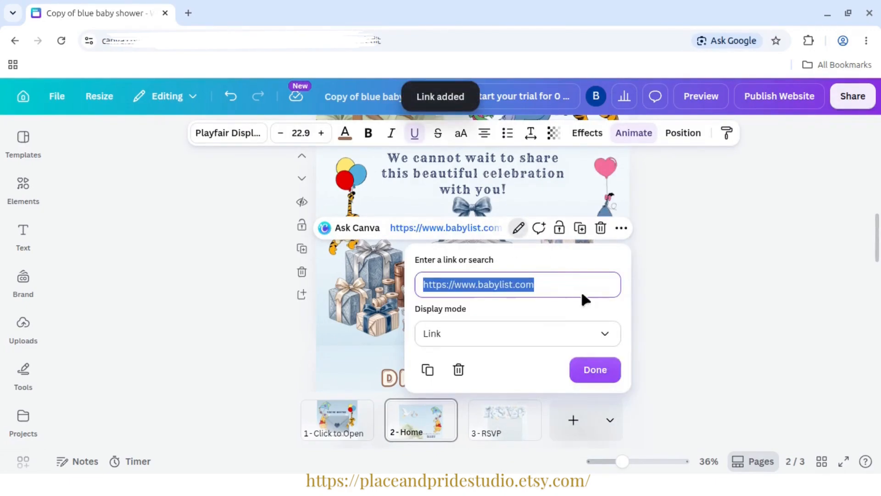
click(602, 383)
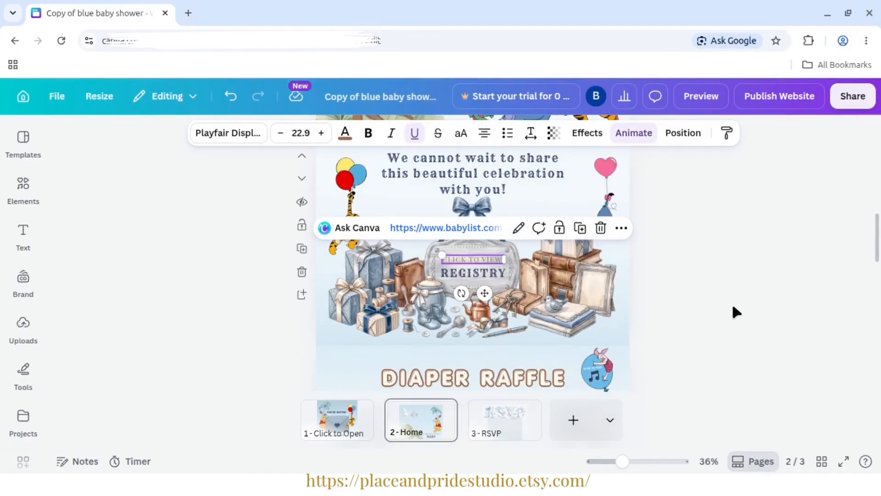
click(732, 302)
- Check the link attached to the REGISTRY text below CLICK TO VIEW
click(474, 260)
click(483, 271)
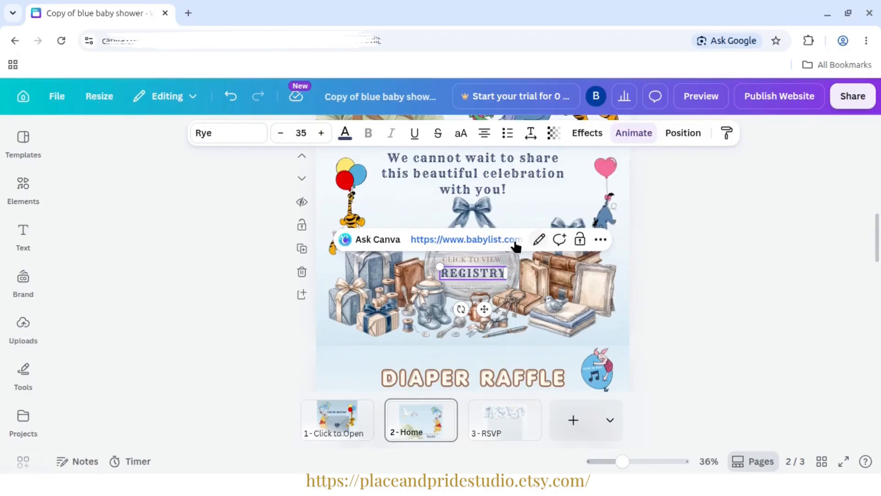
click(539, 239)
drag(422, 343, 566, 342)
- Switch to the other browser window and reload the Babylist page to view the registry site
key(alt+Tab)
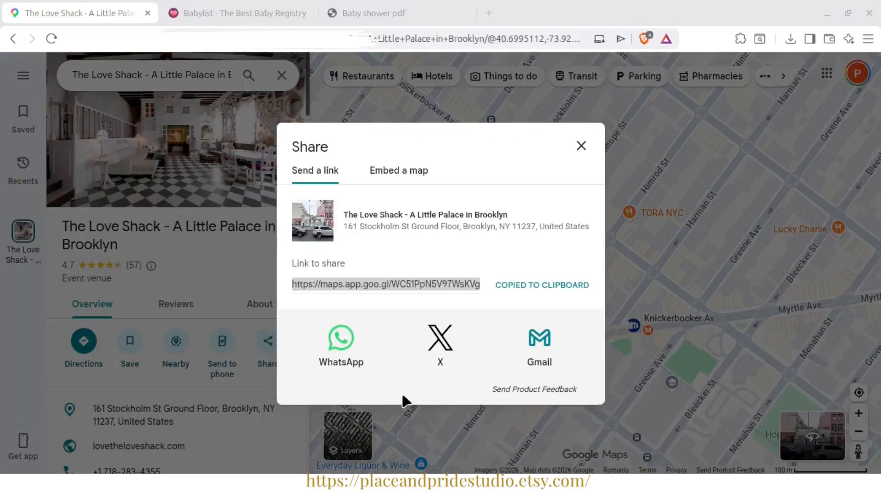
click(214, 6)
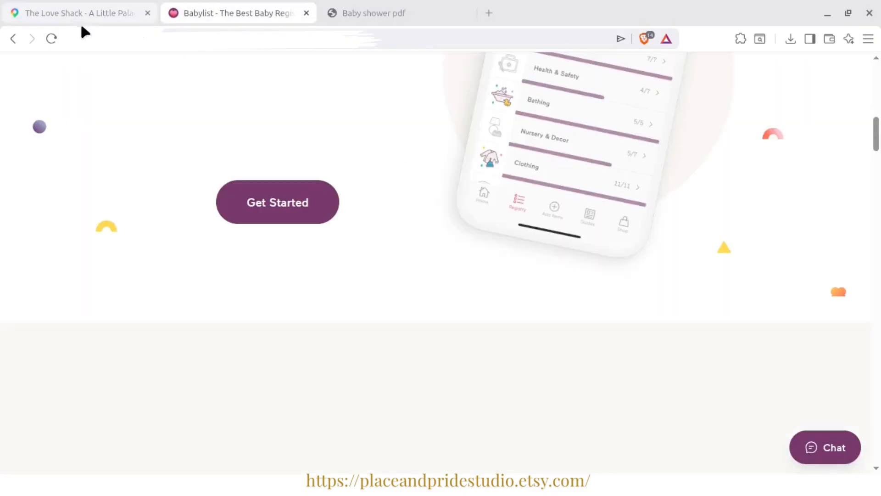
click(51, 39)
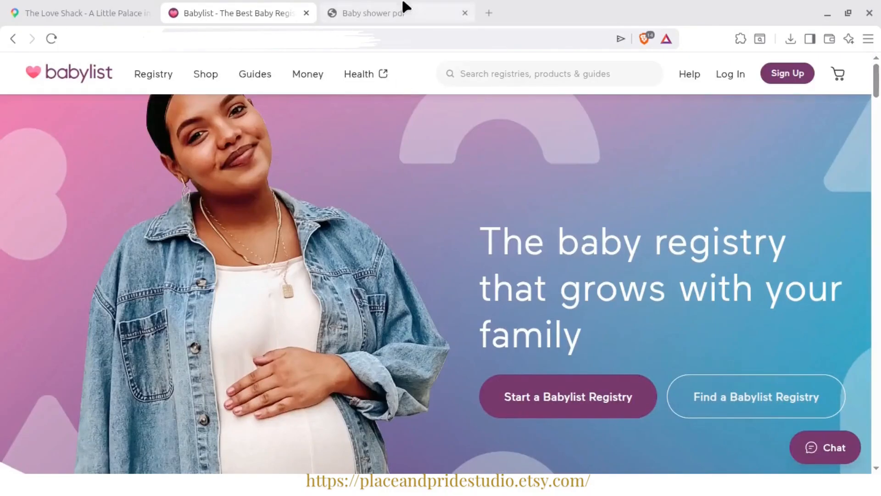
- Read through the Baby shower pdf guide from the text customization advice to the Publish and Share section
click(404, 7)
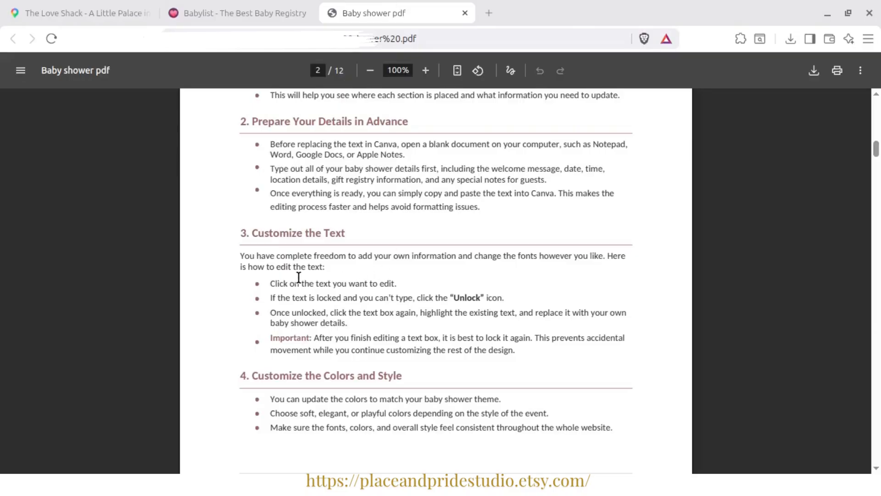
click(251, 8)
click(350, 6)
scroll(627, 143, down, 2)
scroll(626, 144, down, 10)
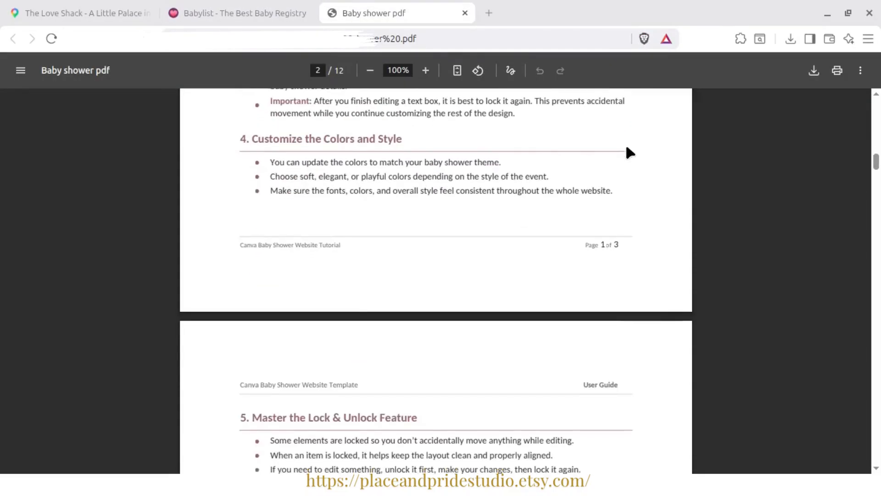
scroll(626, 143, down, 7)
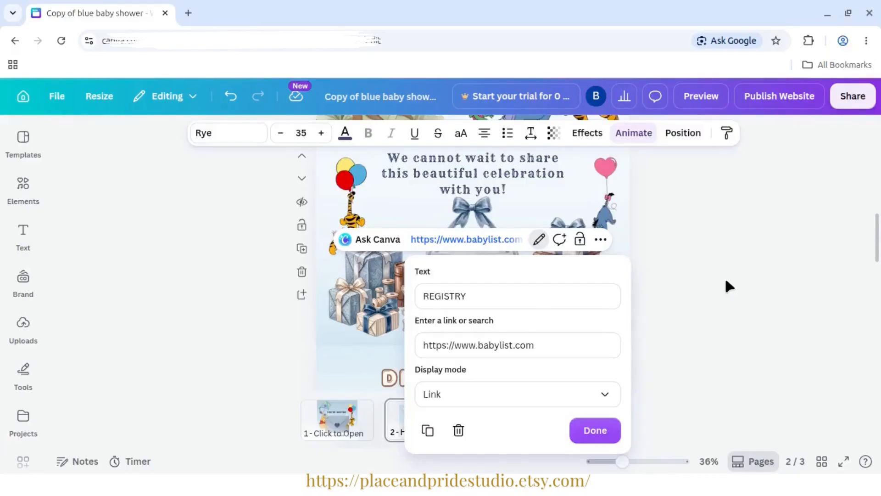
- Return to the Canva design, zoom out to 24%, and group all elements of the registry section
click(727, 284)
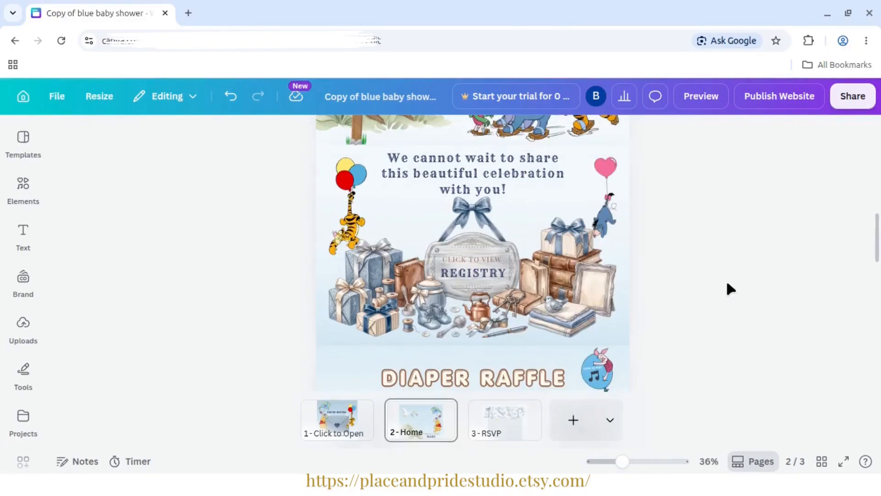
drag(614, 465, 613, 465)
drag(878, 294, 880, 241)
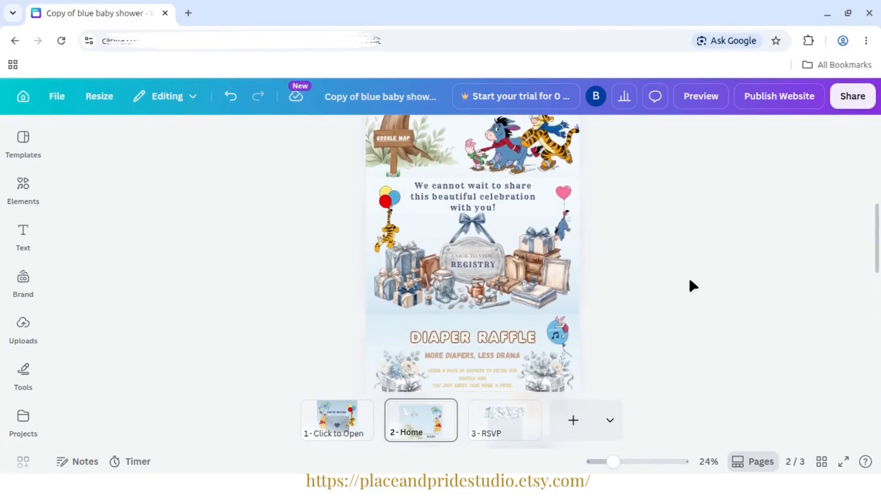
drag(644, 310, 384, 194)
key(ctrl+g)
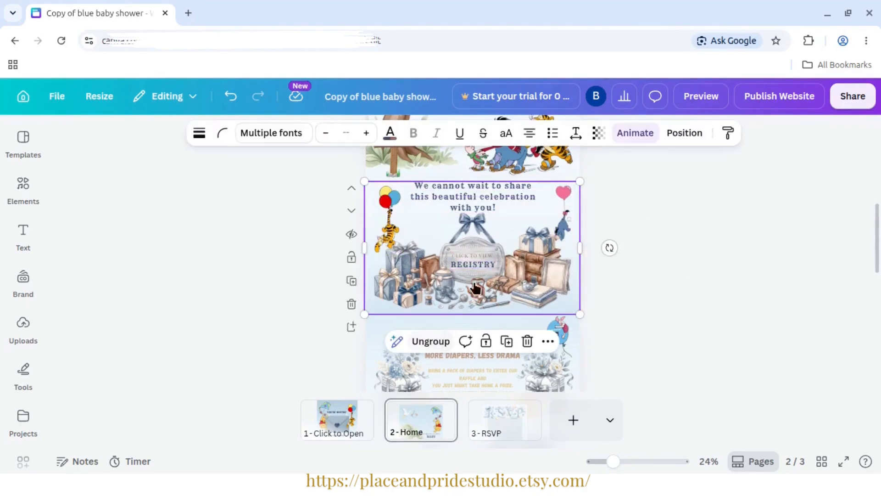
- Look through the animation styles available for the registry section group
click(635, 134)
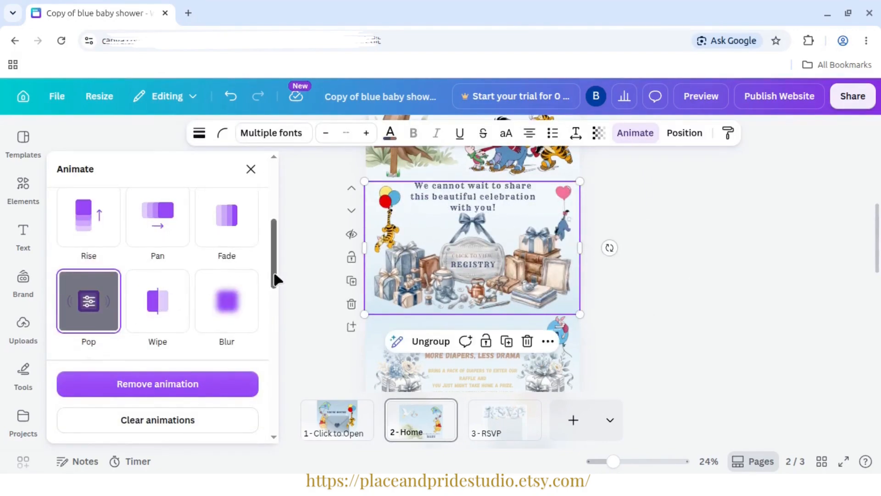
drag(275, 277, 278, 355)
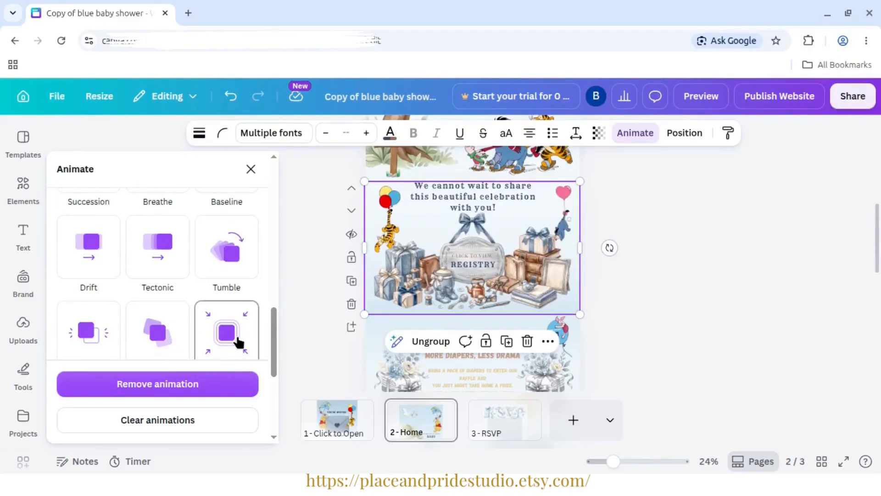
click(301, 261)
click(805, 283)
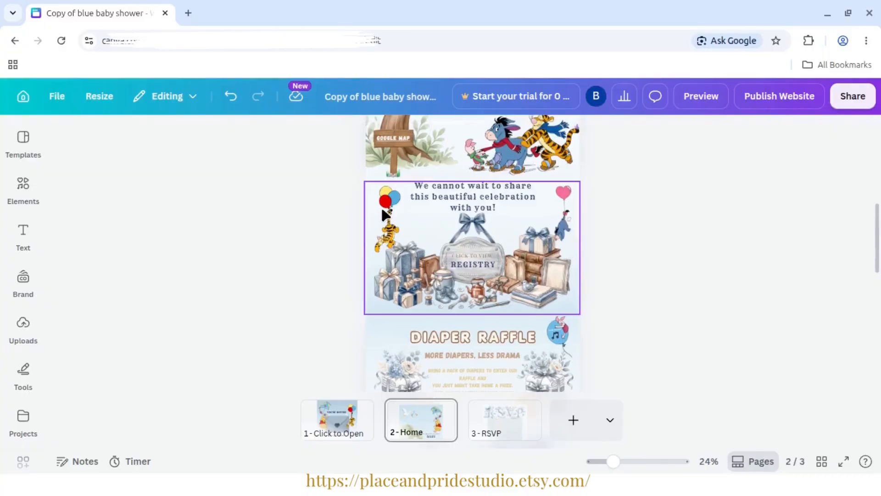
- Ungroup the registry section's elements
click(385, 210)
click(747, 276)
click(504, 247)
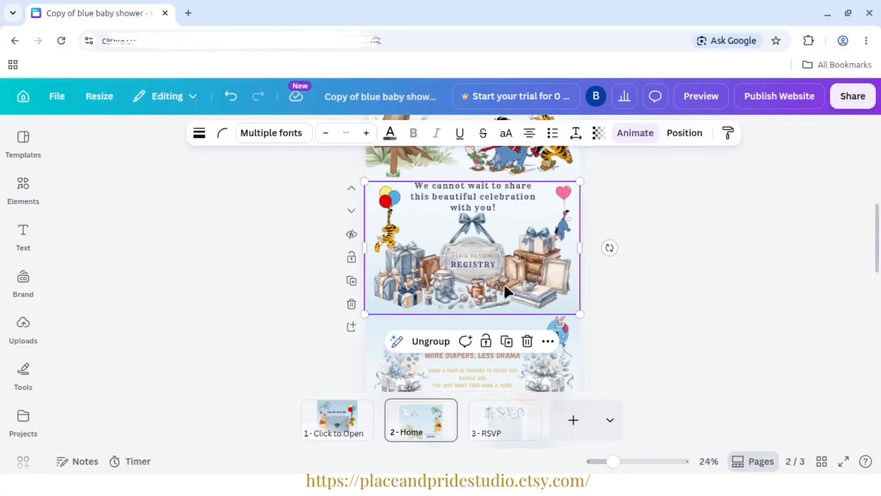
click(425, 342)
click(684, 275)
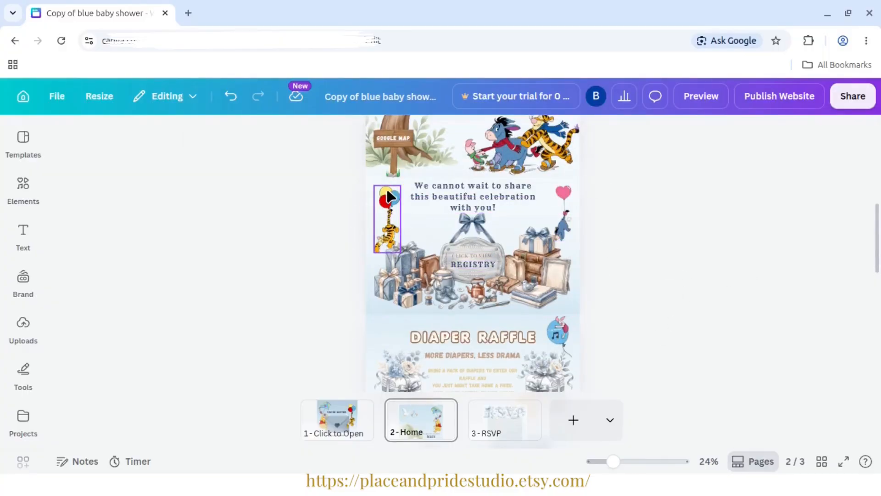
- Apply the Breathe animation to the Tigger graphic hanging from the balloons beside the message
click(387, 202)
click(631, 137)
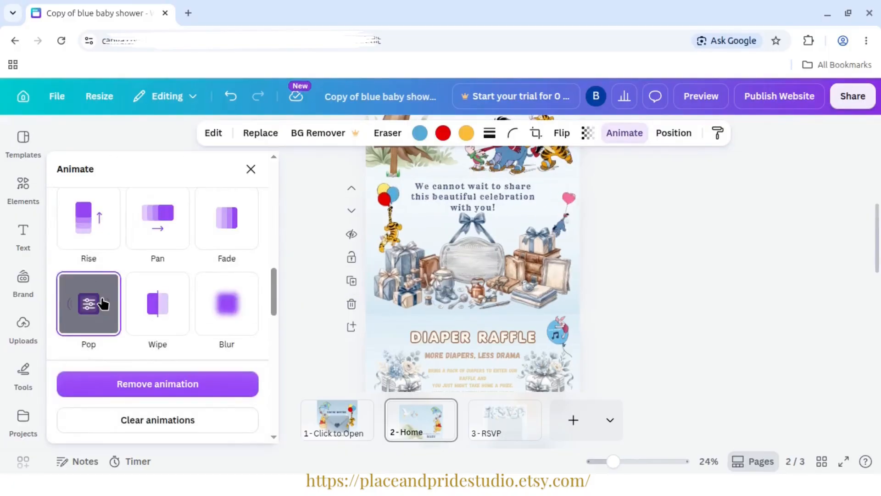
drag(272, 277, 270, 317)
click(166, 299)
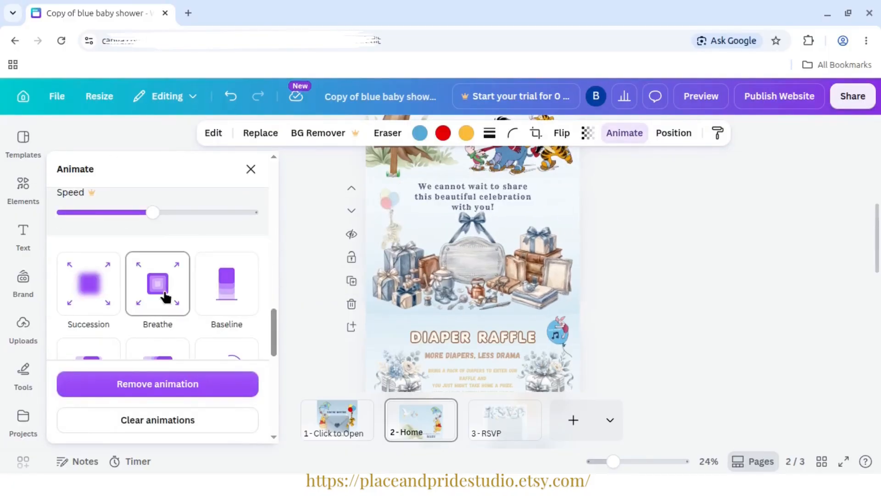
- Group all elements of the registry section and lock the group
click(719, 266)
drag(701, 316, 333, 190)
click(442, 342)
right_click(462, 242)
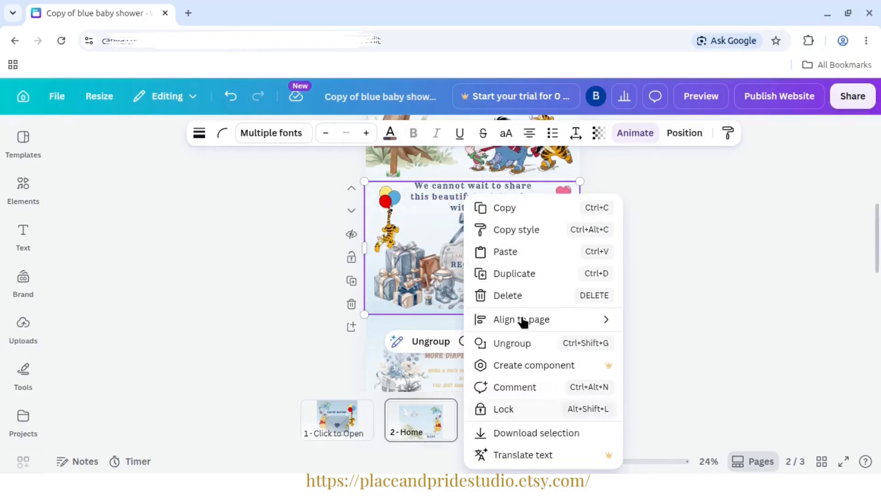
click(516, 410)
click(681, 230)
- Preview the website in desktop and mobile layouts, checking the Home page down to the registry section, and close the preview
click(699, 99)
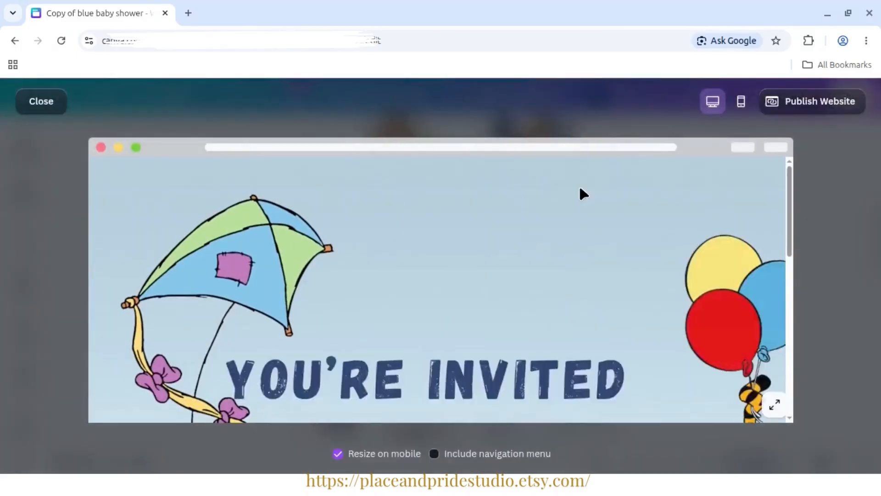
scroll(793, 216, down, 3)
click(741, 101)
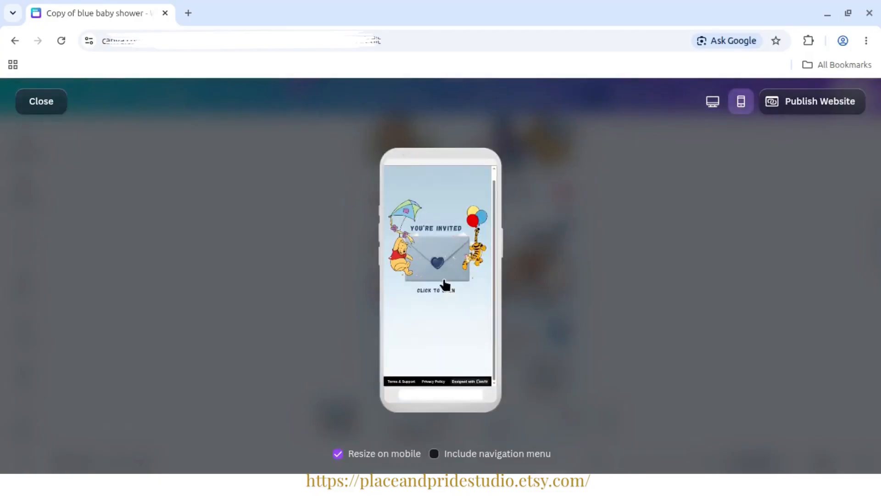
click(442, 255)
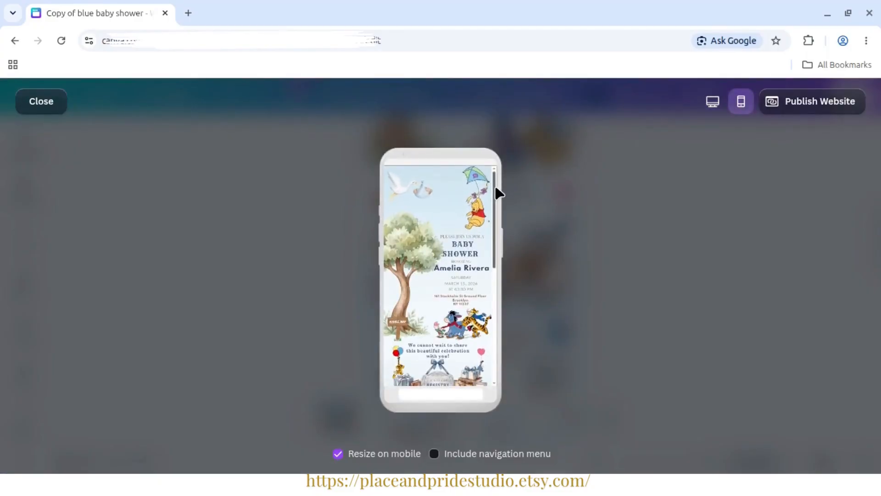
drag(501, 191, 497, 211)
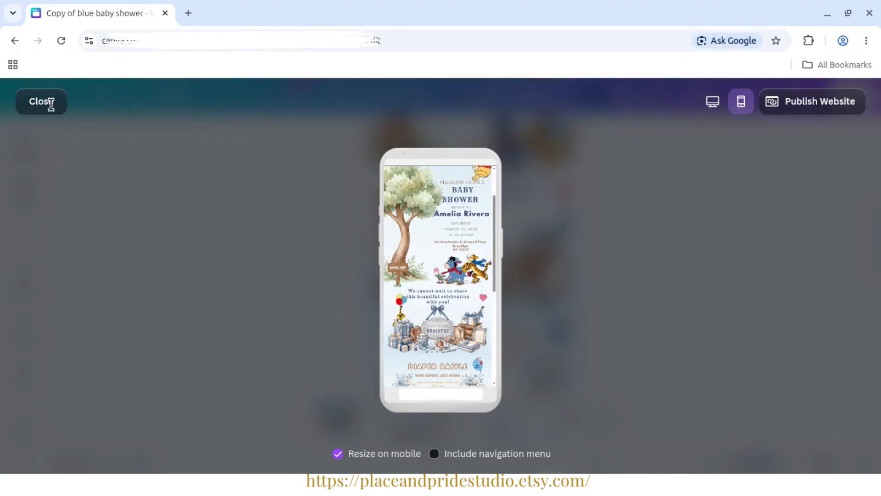
click(713, 101)
drag(789, 185, 793, 279)
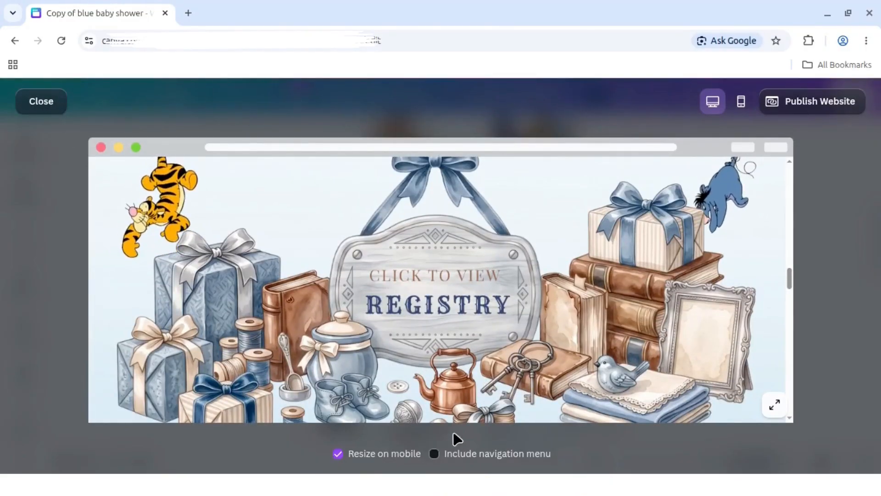
key(Escape)
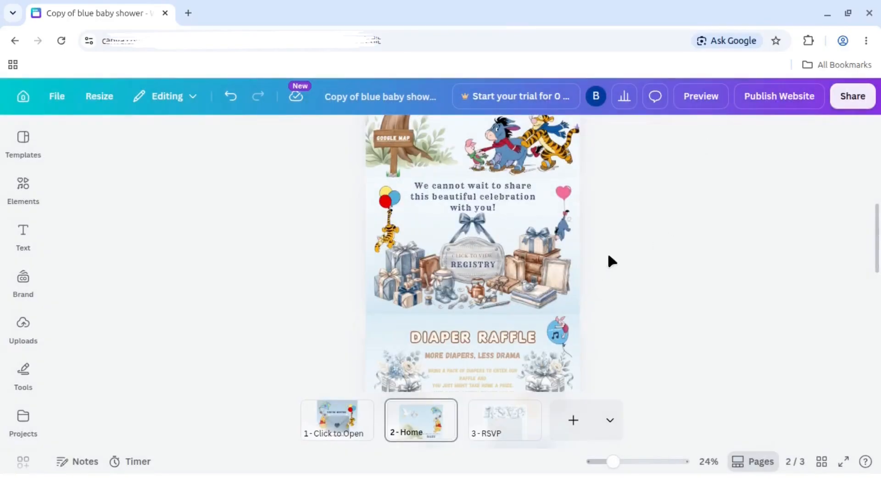
- Check the diaper drawing text in the notes, and unlock and ungroup the Diaper Raffle section on the Home page
drag(615, 462, 624, 461)
drag(877, 207, 877, 258)
scroll(847, 292, down, 2)
key(alt+Tab)
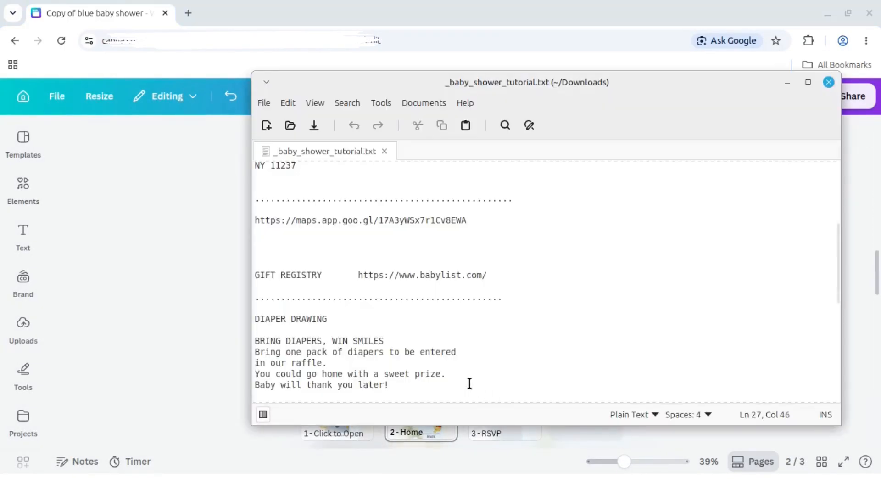
scroll(372, 329, down, 2)
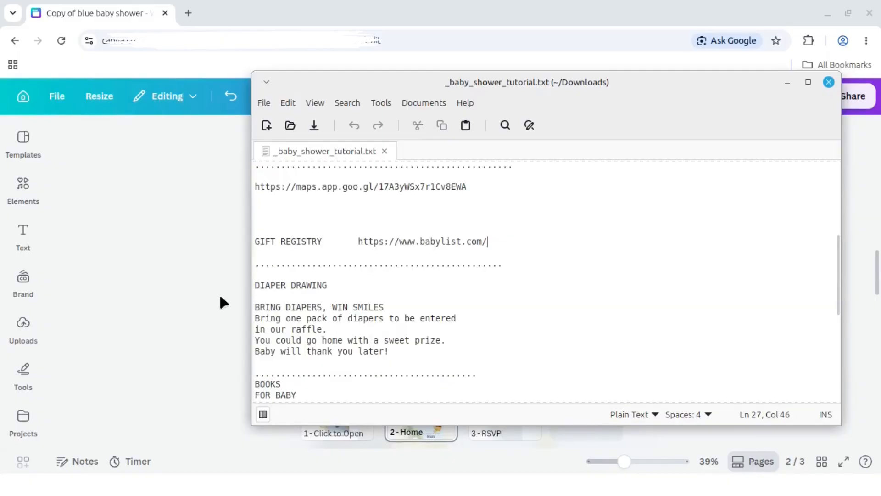
click(227, 301)
right_click(508, 216)
click(539, 246)
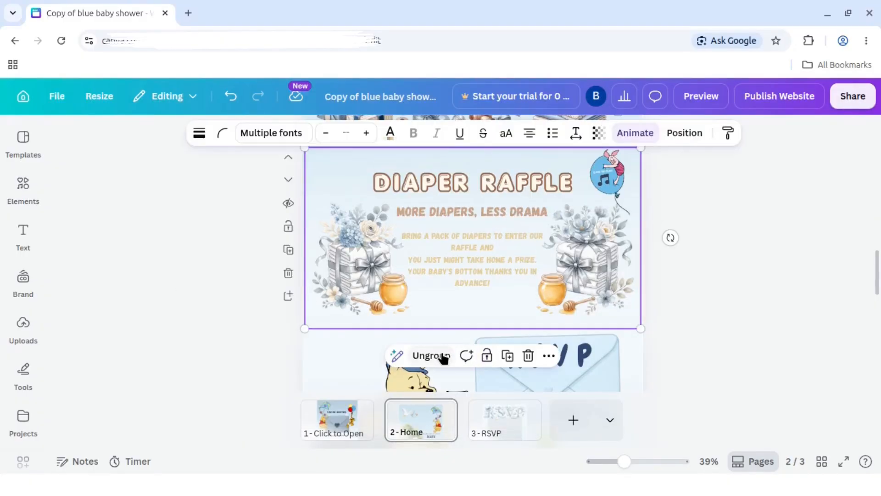
- Open the link of the music player embedded on the Piglet balloon for editing
click(767, 250)
right_click(605, 182)
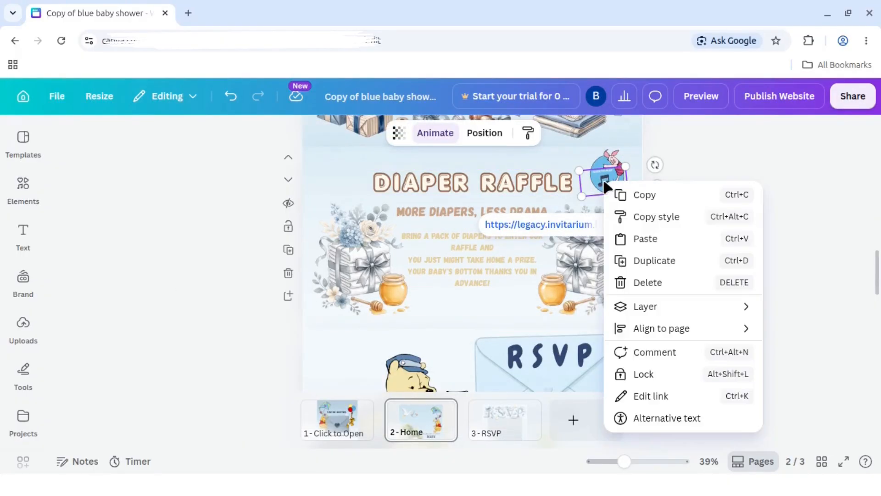
click(665, 399)
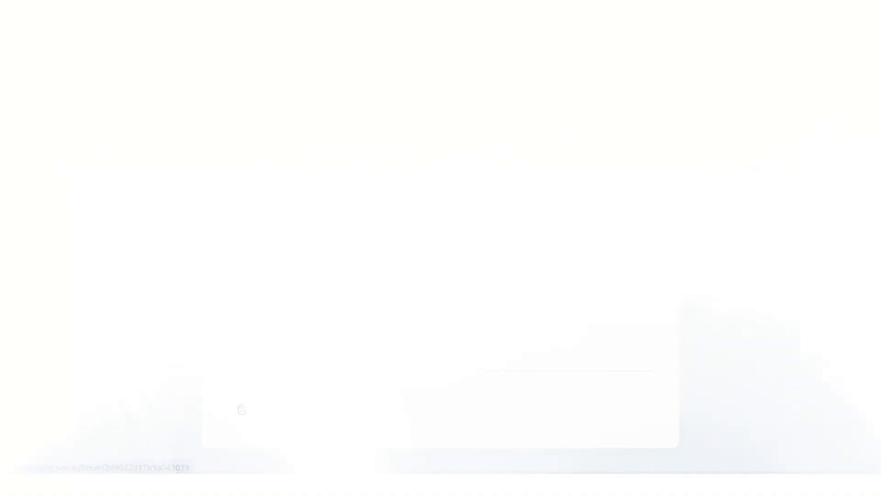
- Switch to Invitarium, add a Music Player asset and upload baby shower music.mp3 to it
click(598, 326)
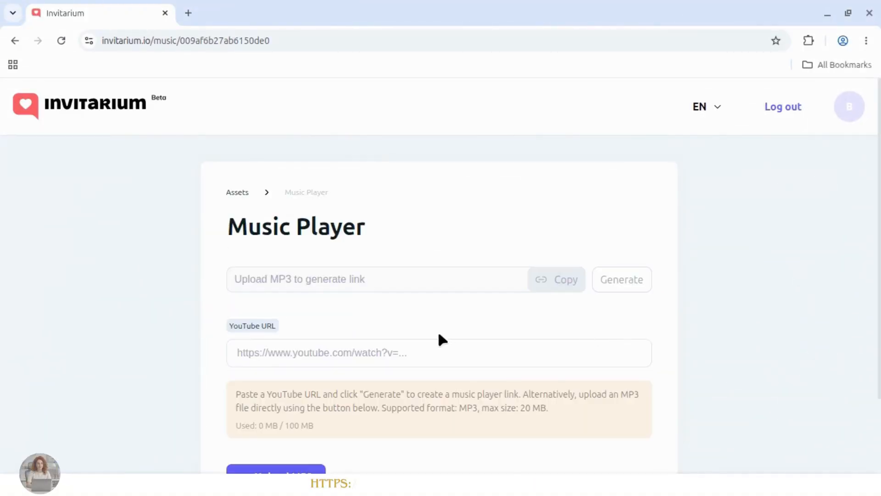
scroll(437, 329, down, 2)
click(286, 398)
click(838, 459)
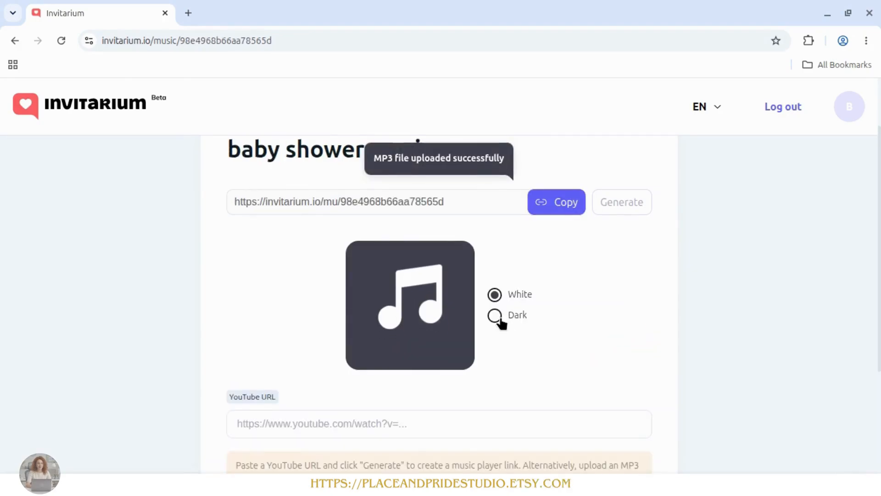
- Set the music player icon to Dark and copy the player's generated link
click(495, 315)
scroll(544, 306, down, 3)
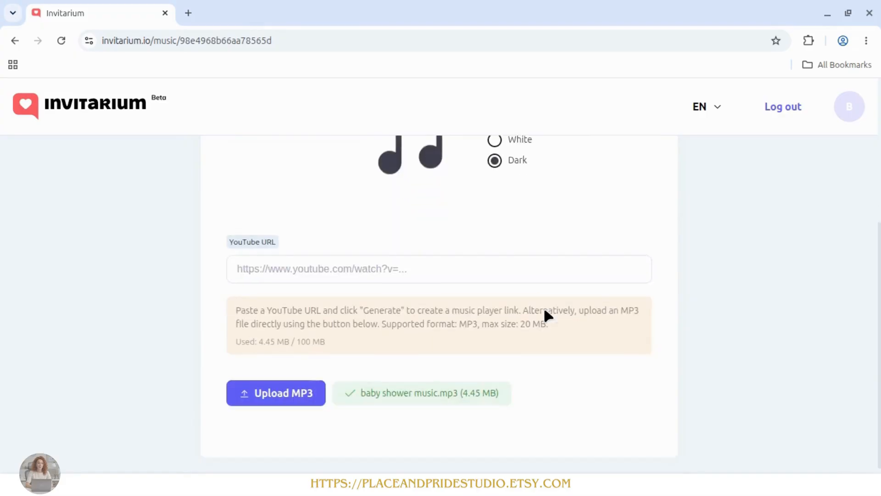
scroll(544, 307, up, 4)
scroll(543, 306, down, 4)
scroll(541, 287, up, 3)
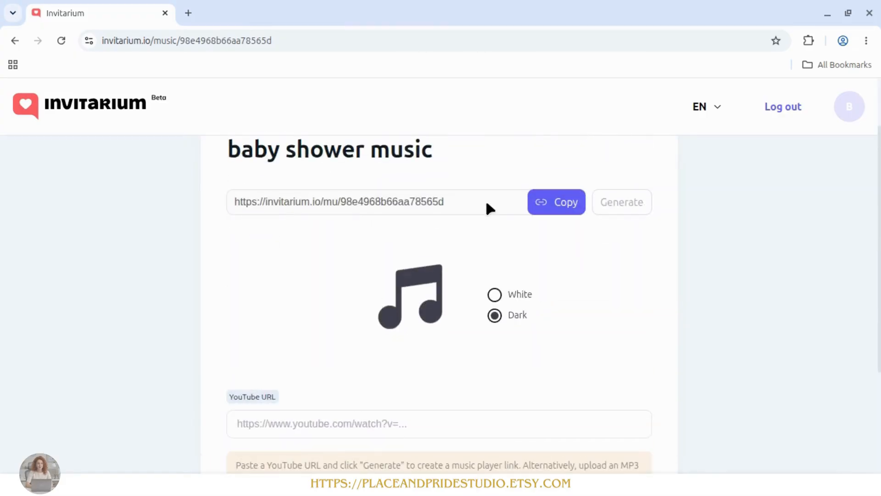
drag(323, 202, 235, 202)
drag(374, 206, 514, 204)
click(552, 202)
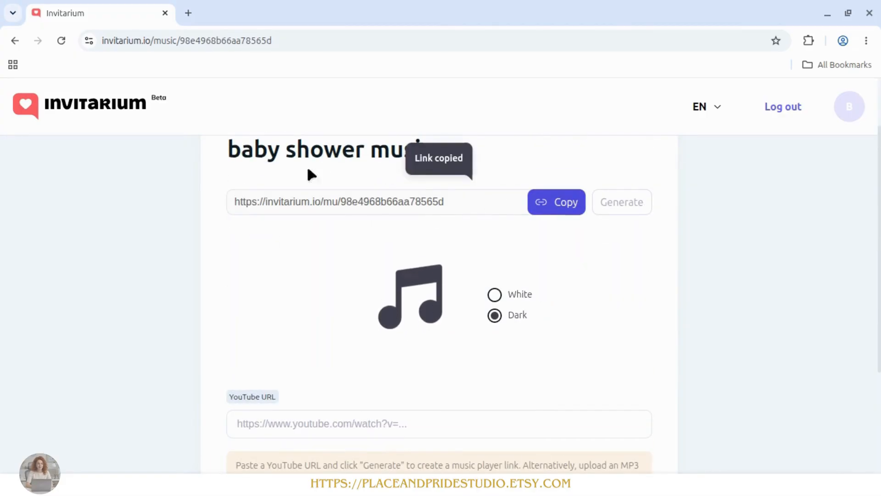
- Review the uploaded MP3 entry, return to the Assets list and open the baby shower music asset
scroll(452, 216, down, 3)
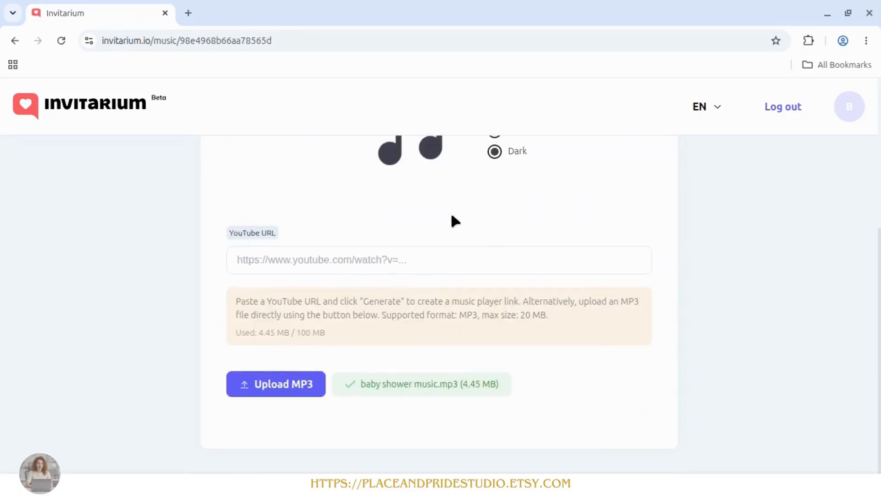
scroll(450, 214, up, 4)
click(230, 191)
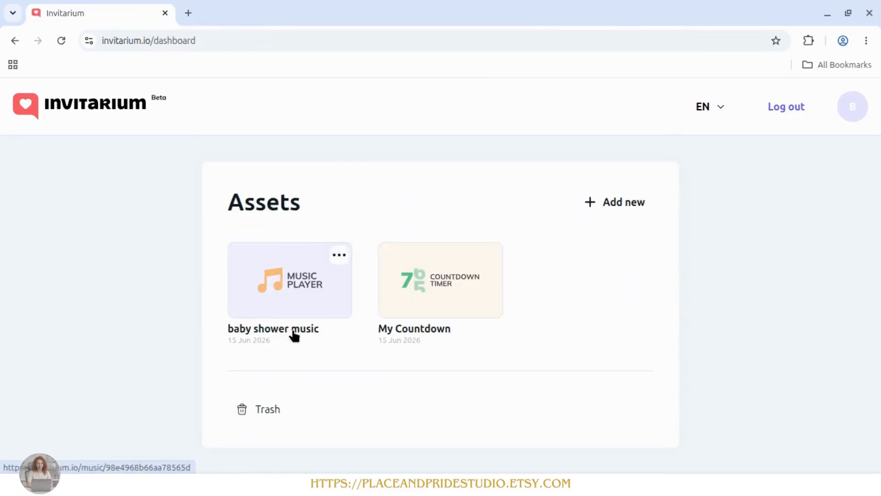
click(323, 301)
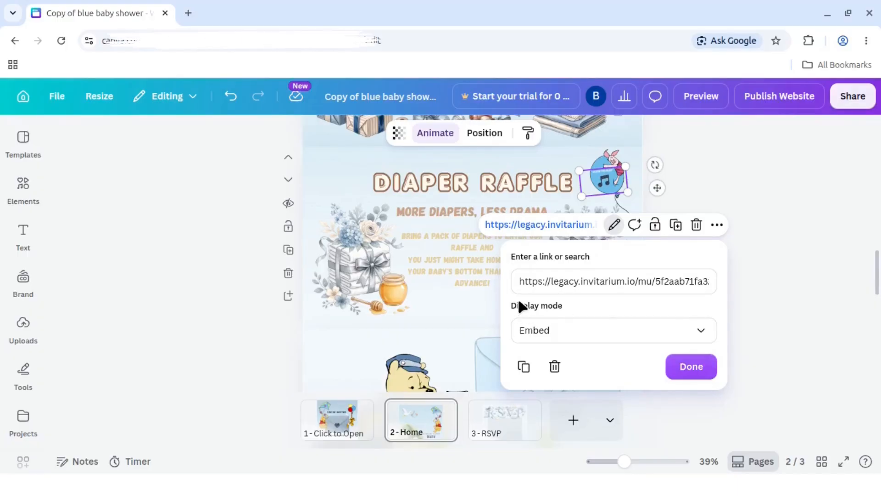
- Return to the Canva design, confirm the music player's link with Embed display mode, and bring the player to the front
drag(692, 281, 559, 326)
click(692, 365)
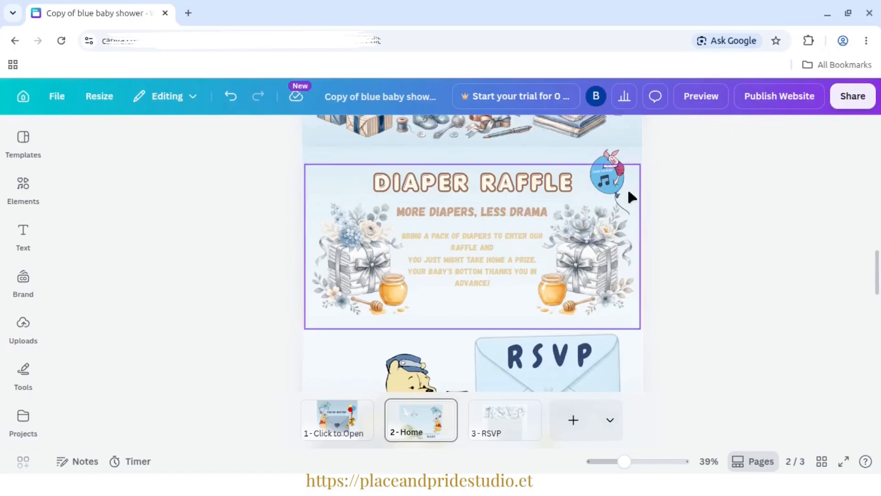
right_click(605, 186)
mouse_move(665, 316)
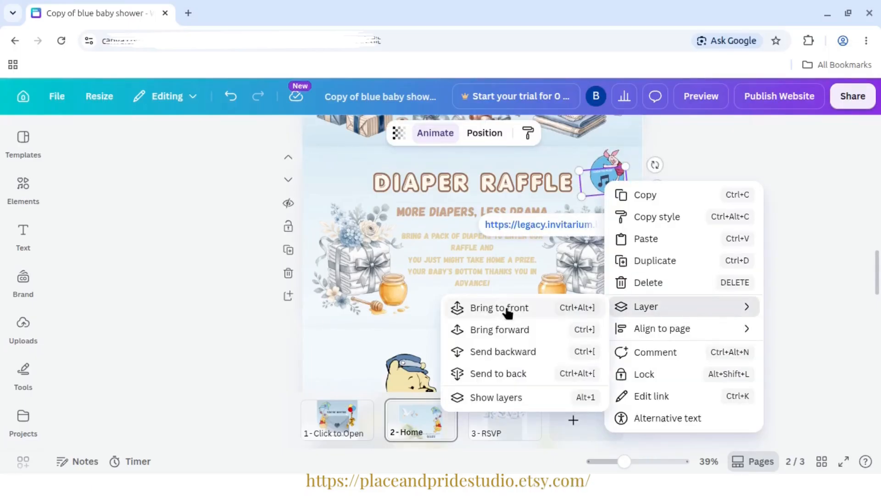
click(524, 314)
click(798, 183)
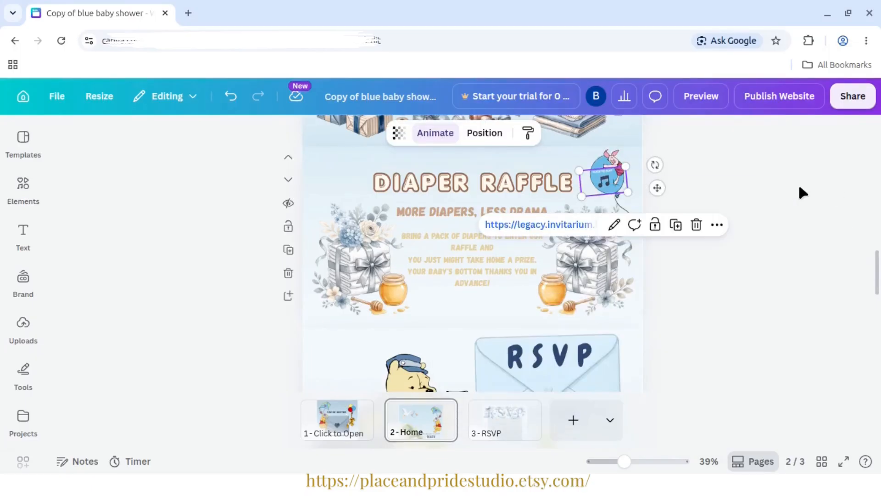
click(715, 219)
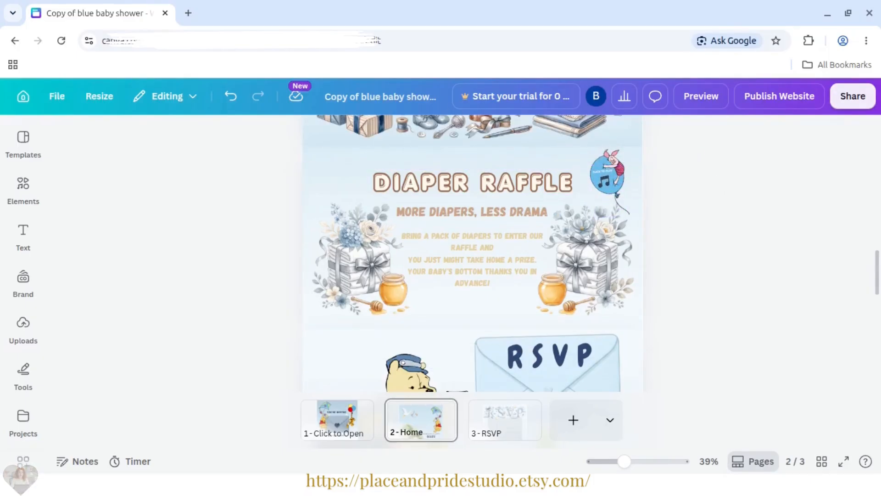
- Copy the message starting "BRING DIAPERS, WIN SMILES" from the notes and replace the paragraph under "More Diapers, Less Drama" with it
key(alt+Tab)
drag(402, 357, 254, 307)
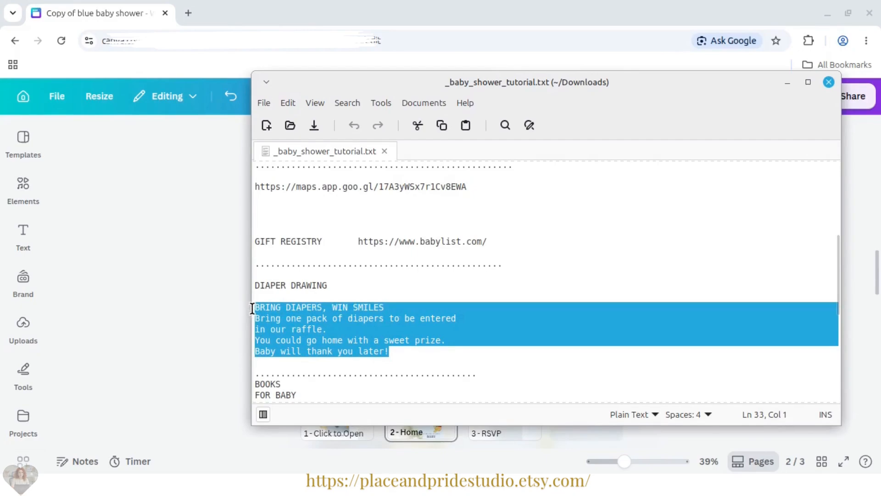
right_click(281, 373)
click(311, 201)
key(alt+Tab)
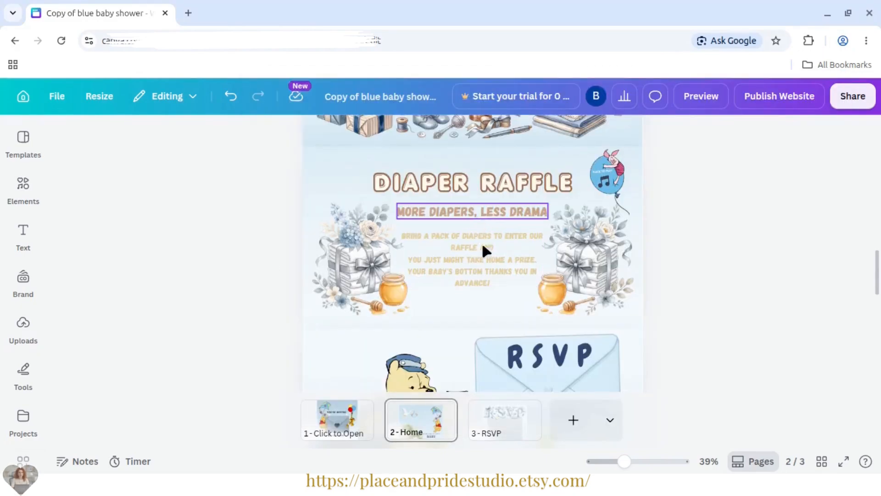
click(477, 261)
triple_click(478, 259)
key(ctrl+a)
key(ctrl+v)
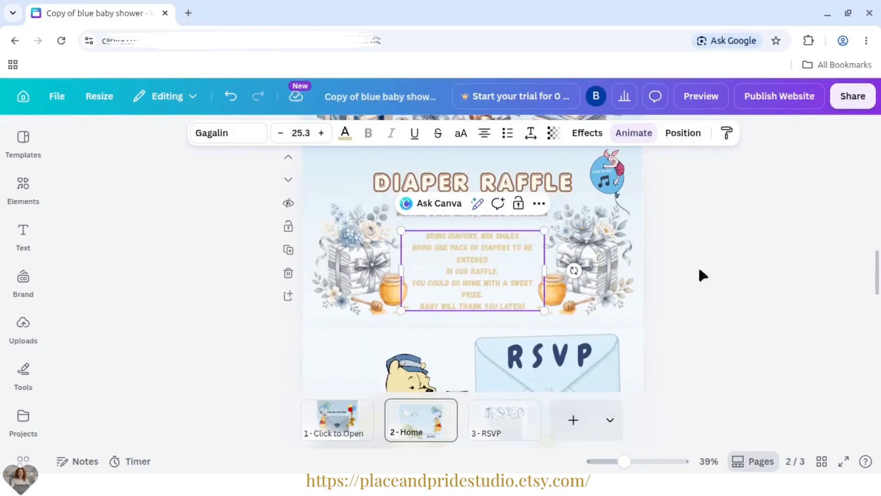
click(767, 263)
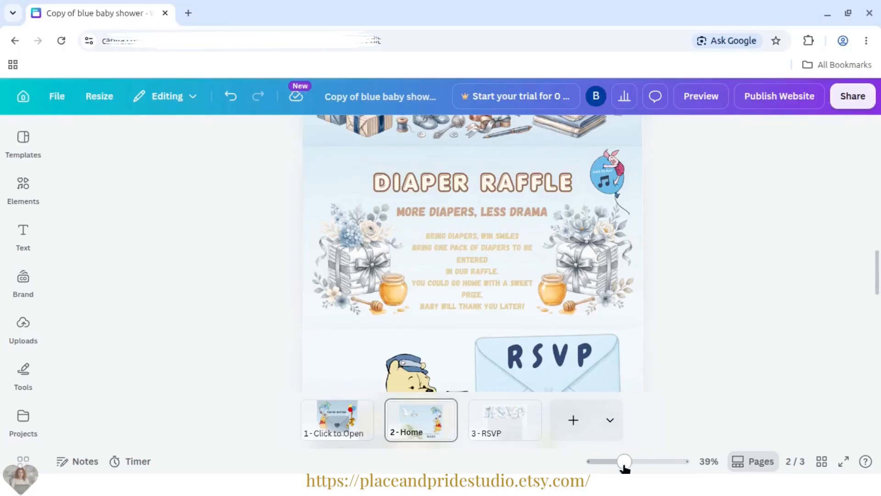
- Zoom in to 42% and group all elements of the Diaper Raffle section, including the music balloon
drag(623, 462, 625, 461)
scroll(835, 286, down, 2)
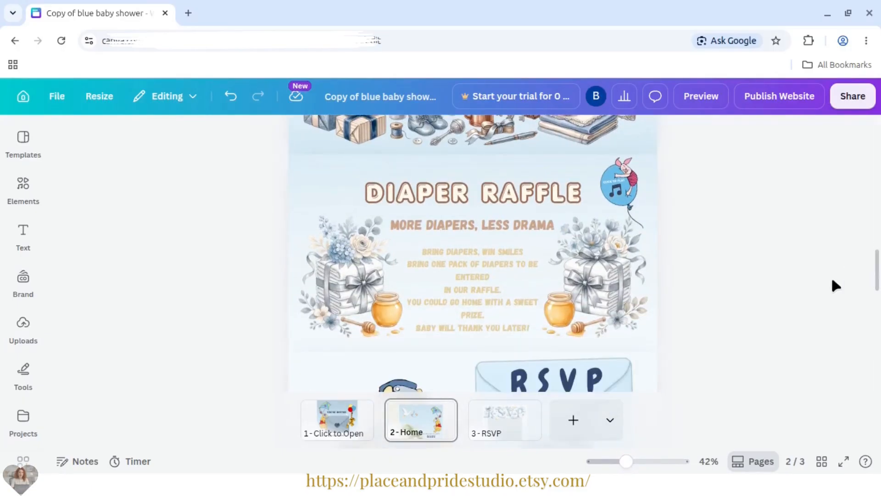
click(472, 288)
click(732, 311)
drag(753, 341, 391, 230)
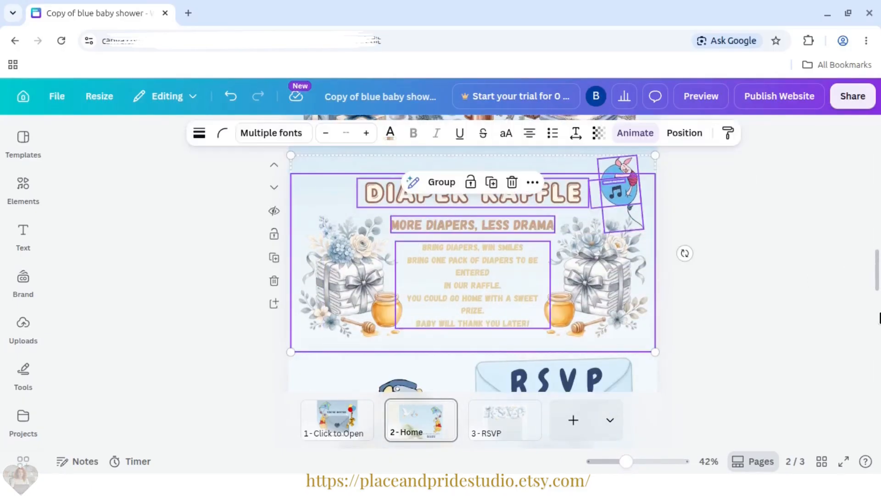
click(439, 182)
- Apply the Pop animation to the Diaper Raffle group and lock the group
click(638, 134)
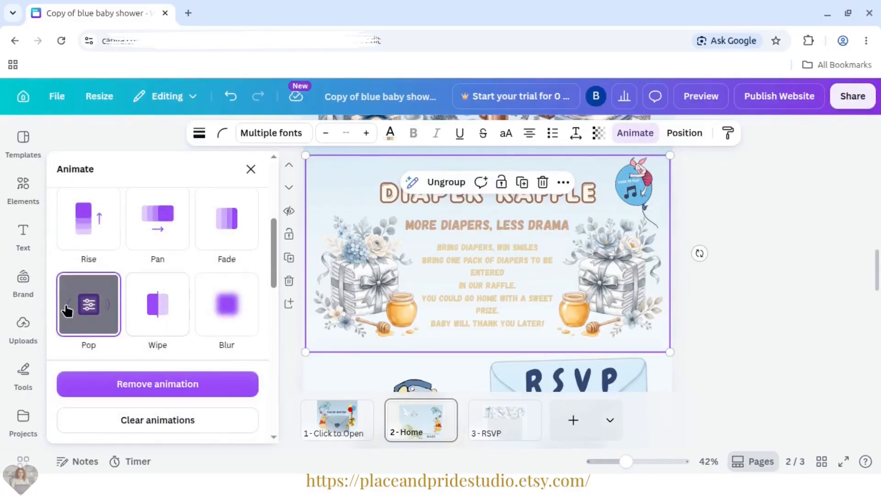
click(426, 293)
right_click(425, 293)
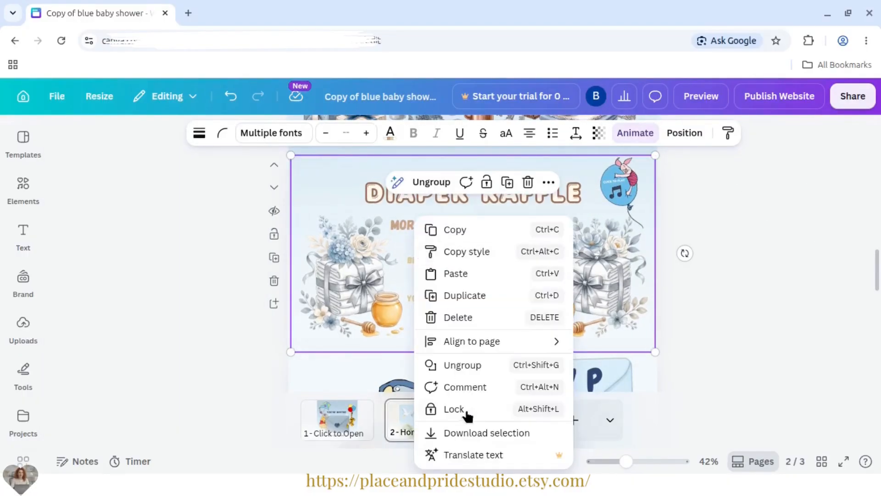
click(460, 410)
- Unlock the RSVP section's group and select the RSVP envelope inside it
scroll(626, 278, down, 5)
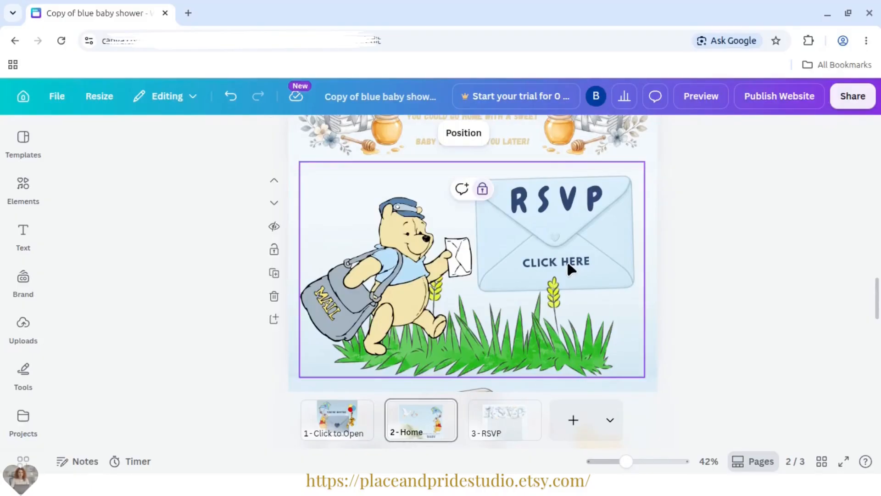
right_click(482, 214)
click(514, 254)
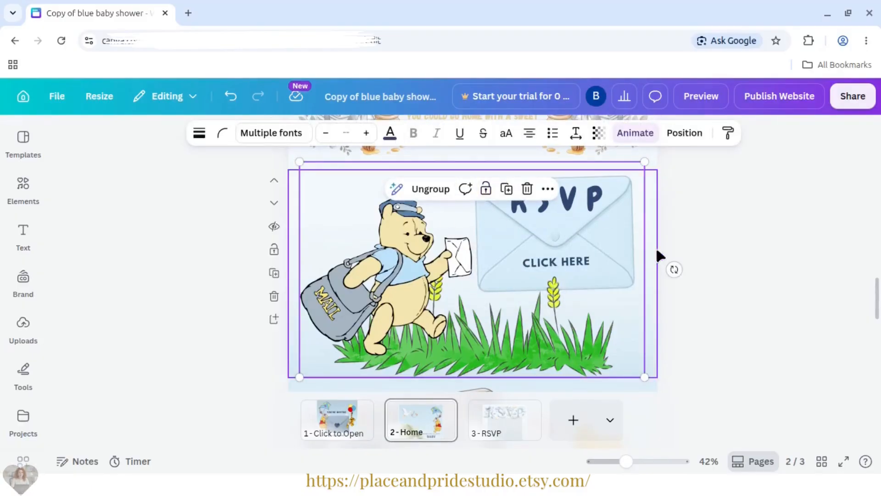
click(556, 269)
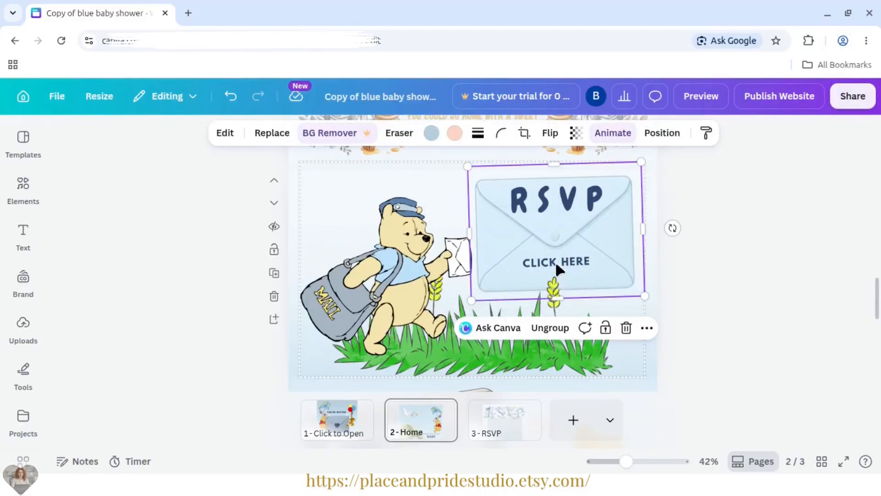
- Open the RSVP page, unlock the group holding its elements and ungroup it
click(518, 431)
drag(626, 462, 615, 462)
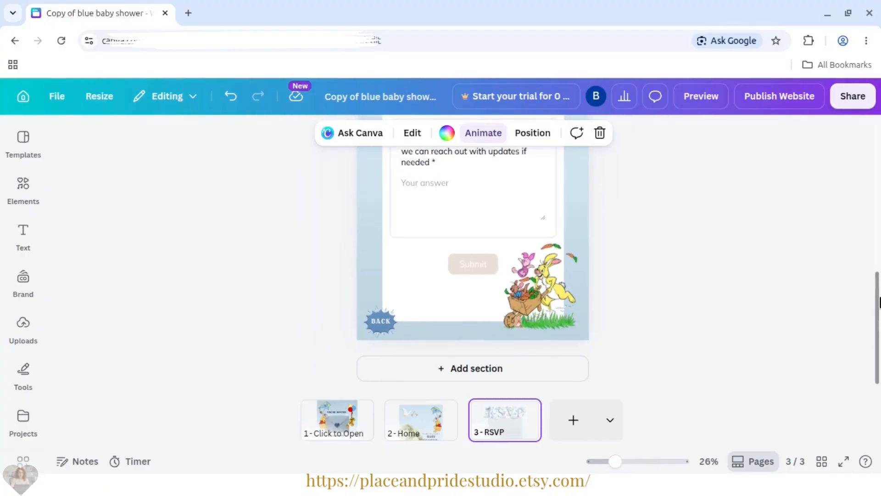
scroll(878, 299, up, 7)
scroll(876, 297, down, 7)
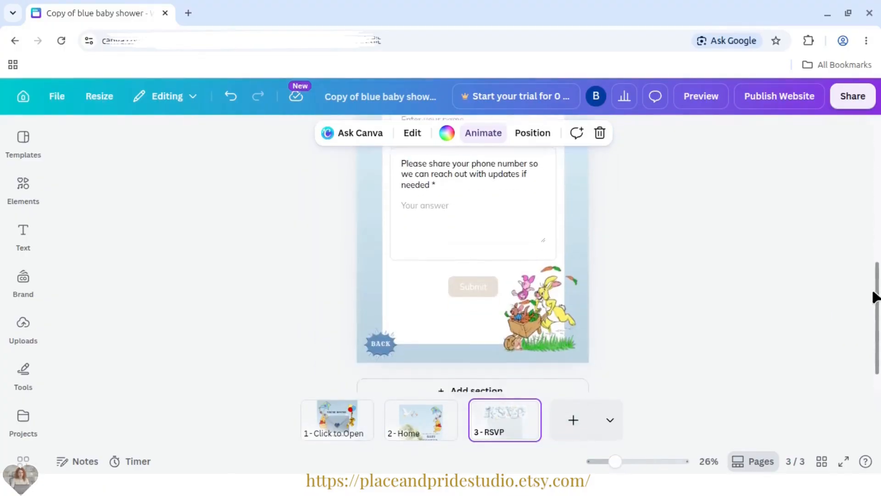
scroll(877, 298, up, 7)
right_click(492, 266)
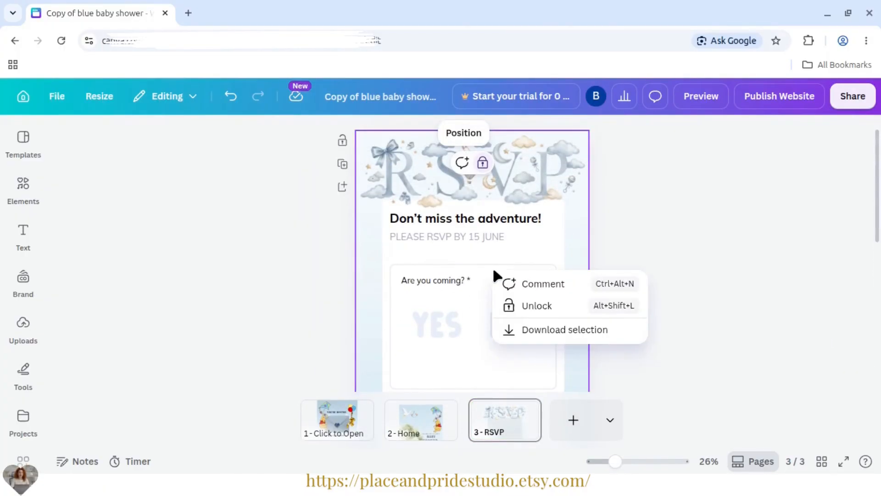
click(551, 305)
right_click(473, 283)
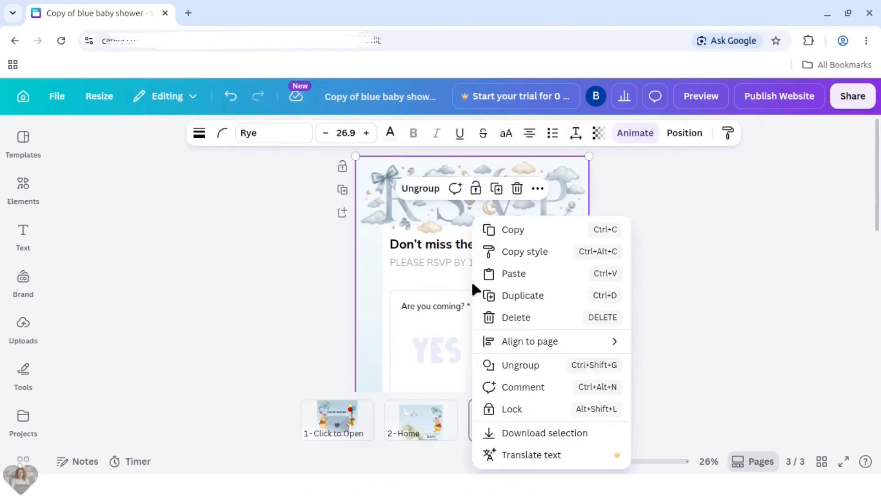
click(419, 189)
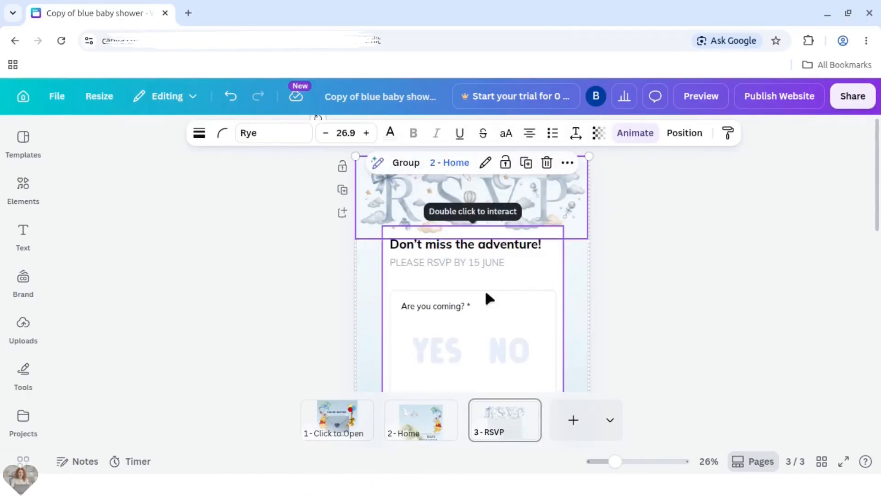
- Open the link of the embedded RSVP form for editing and select the whole URL
click(507, 274)
click(484, 198)
mouse_move(389, 255)
mouse_down()
mouse_move(594, 254)
mouse_move(481, 255)
mouse_up()
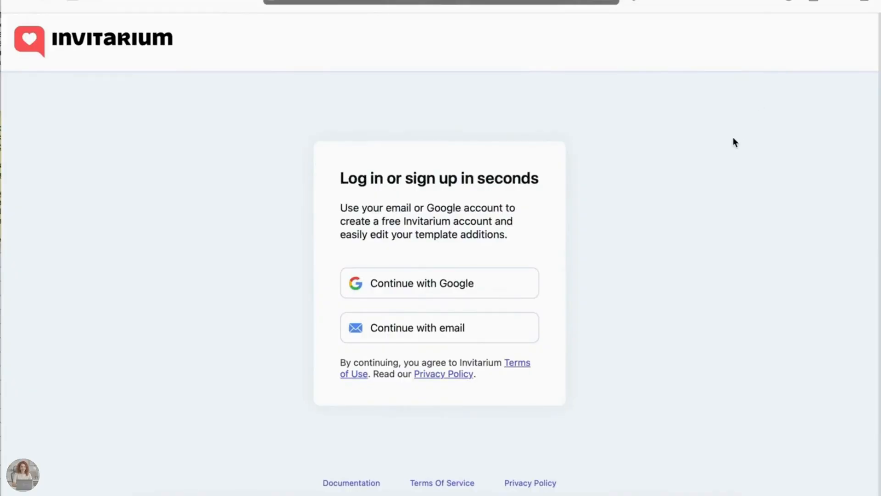
- Switch to Invitarium and log in by e-mail, entering the account's e-mail address and the verification code
click(416, 336)
click(399, 271)
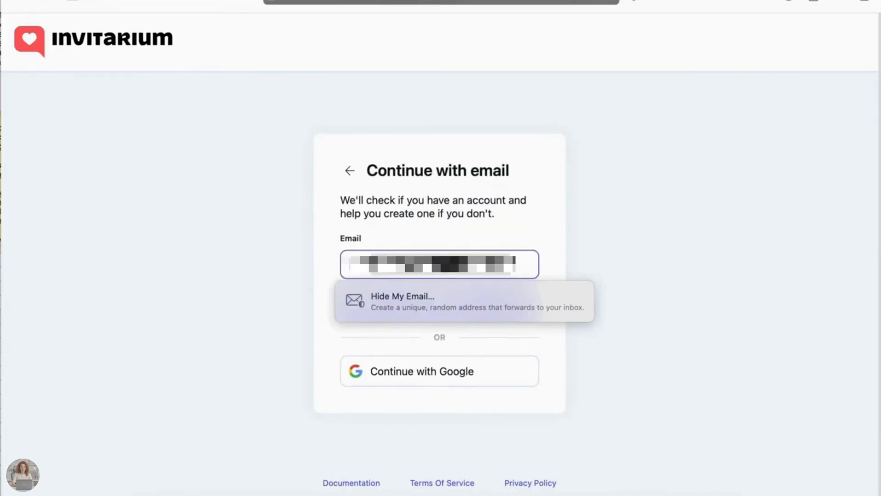
text(a)
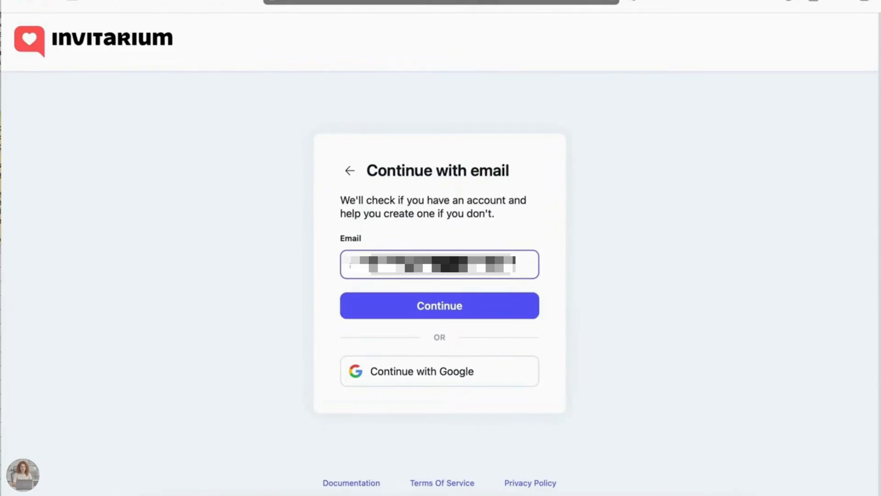
click(415, 308)
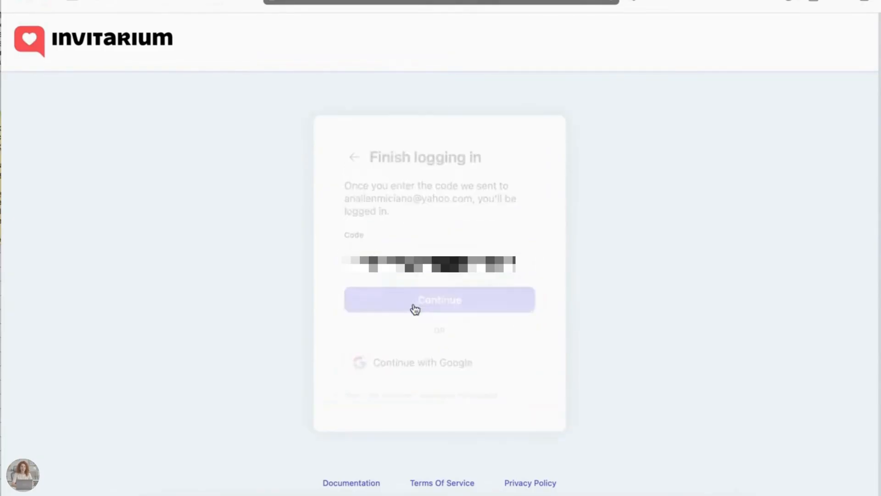
click(397, 271)
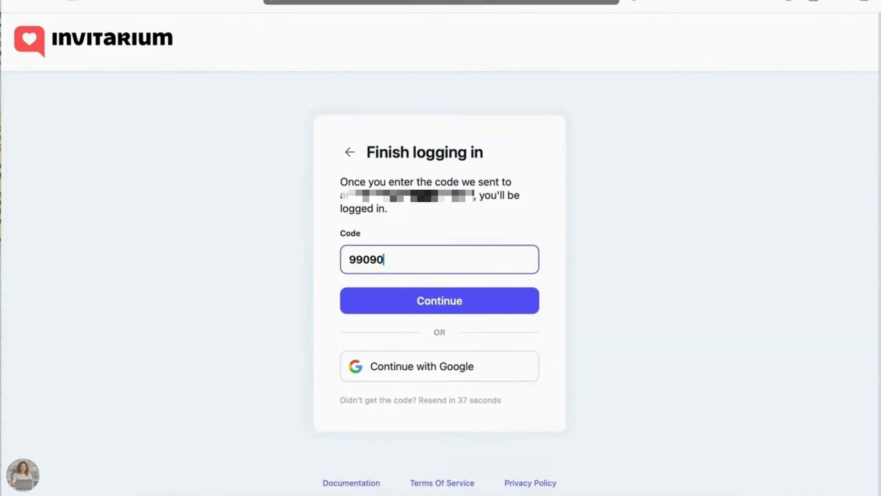
click(409, 312)
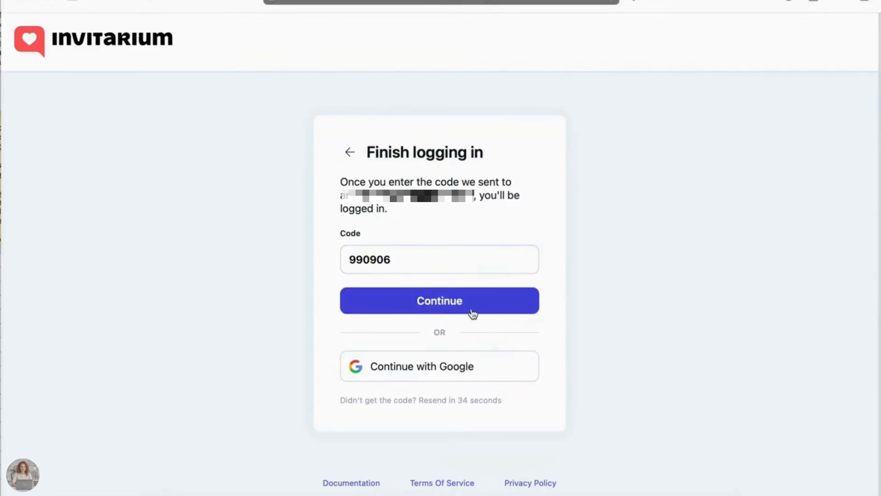
- Add a new RSVP Form asset and set its Yes/No question to "Will you be attending?"
click(624, 141)
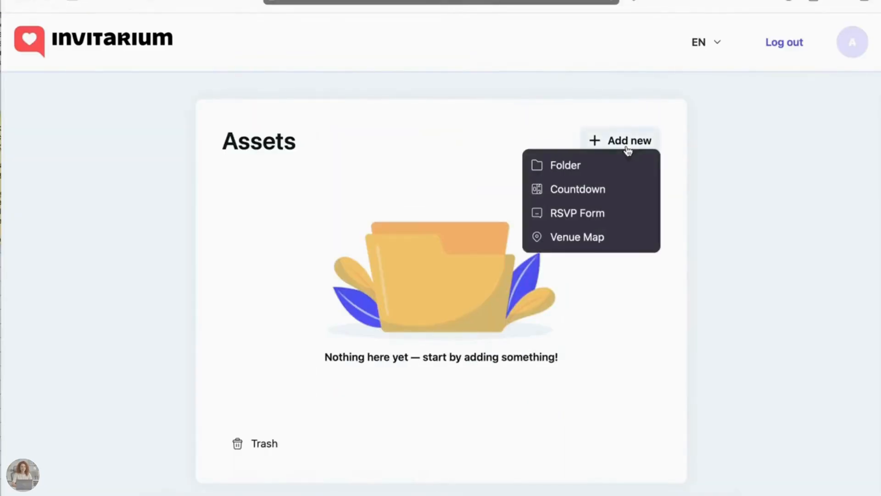
click(571, 219)
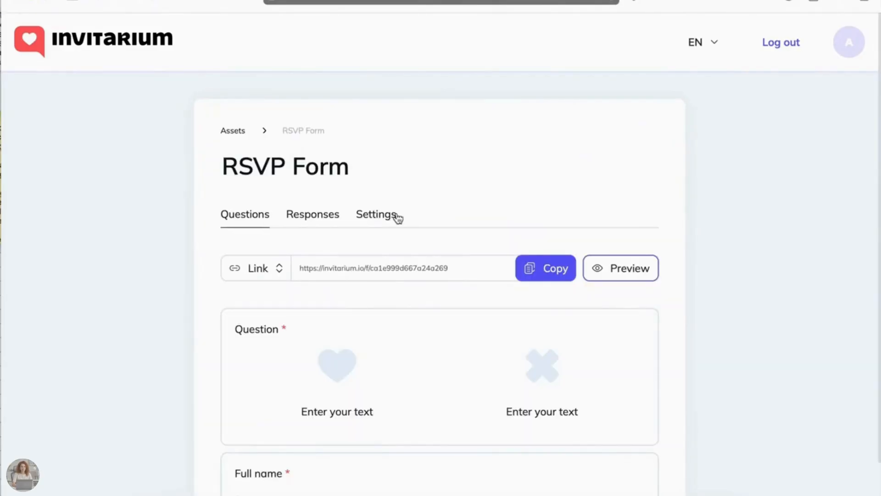
scroll(316, 320, down, 1)
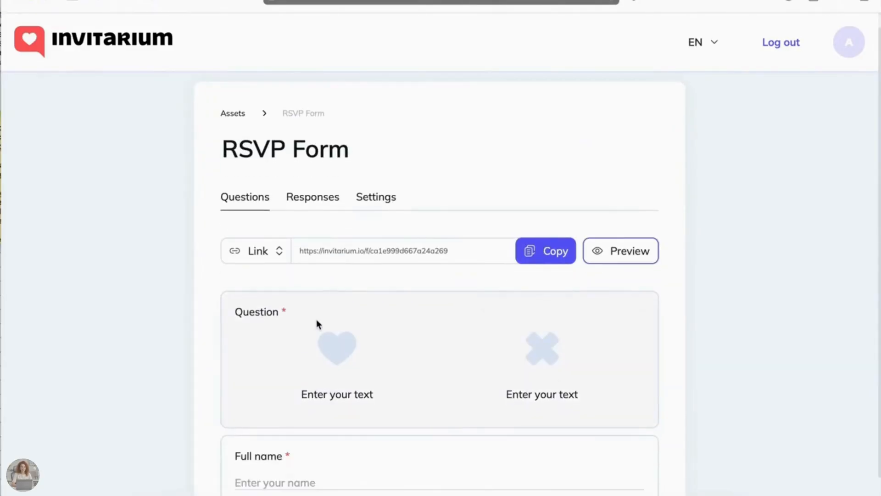
drag(283, 318, 264, 288)
click(259, 285)
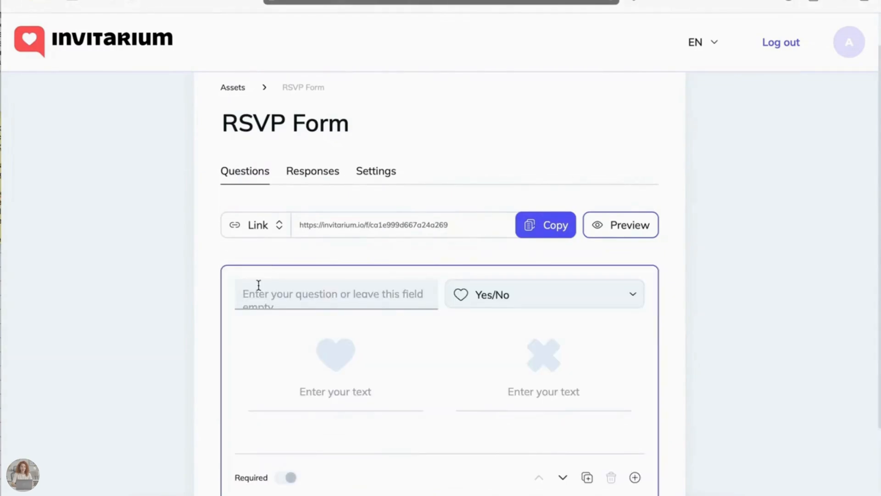
text(Will you be at)
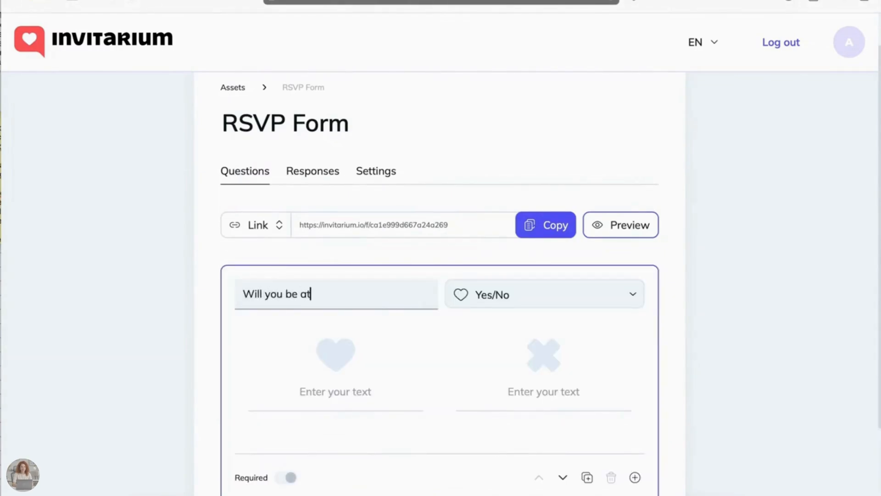
text(tending?)
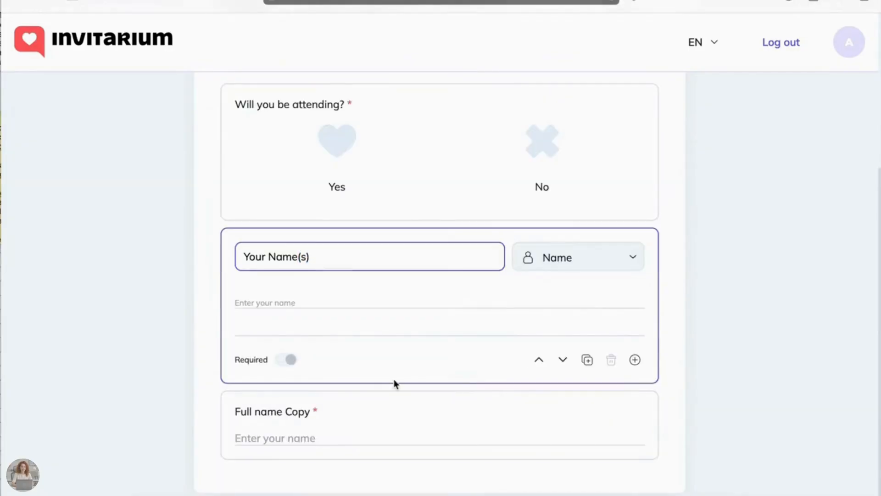
- Rename the "Full name Copy" question as "Total Number of Guests (including you)" and change its type to Dropdown
click(396, 404)
triple_click(275, 332)
text(Tot)
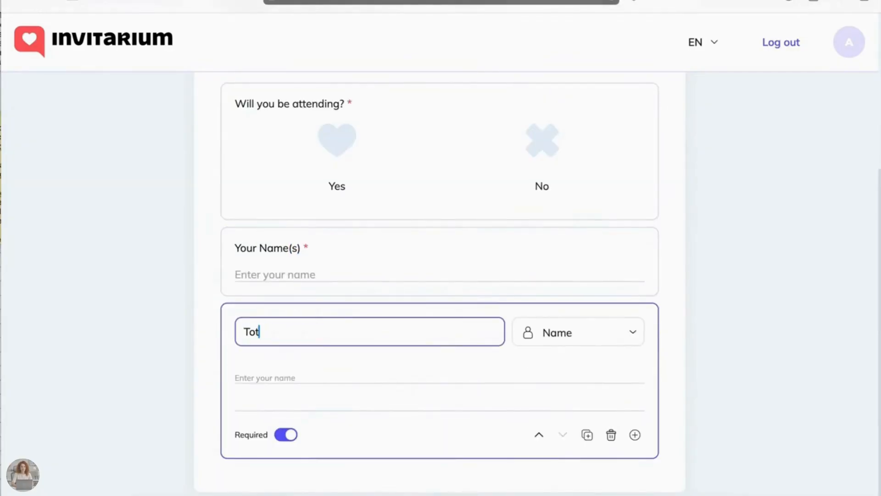
text(al Number of )
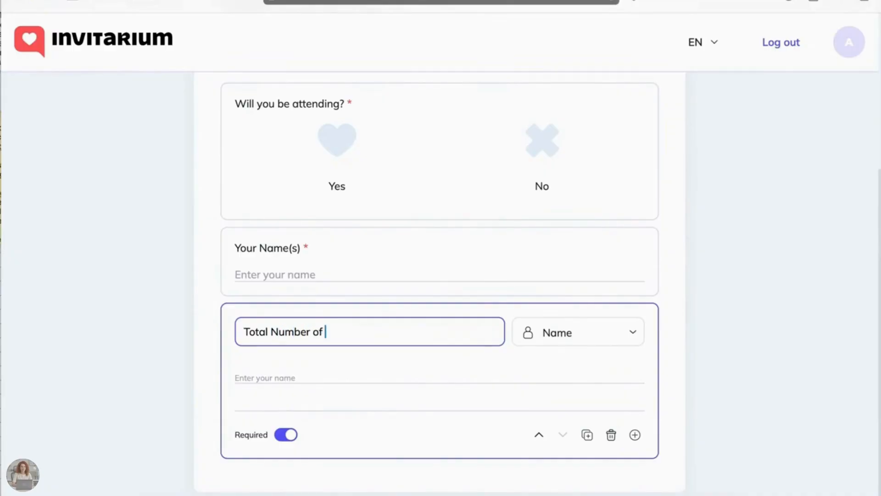
text(Guests (including you))
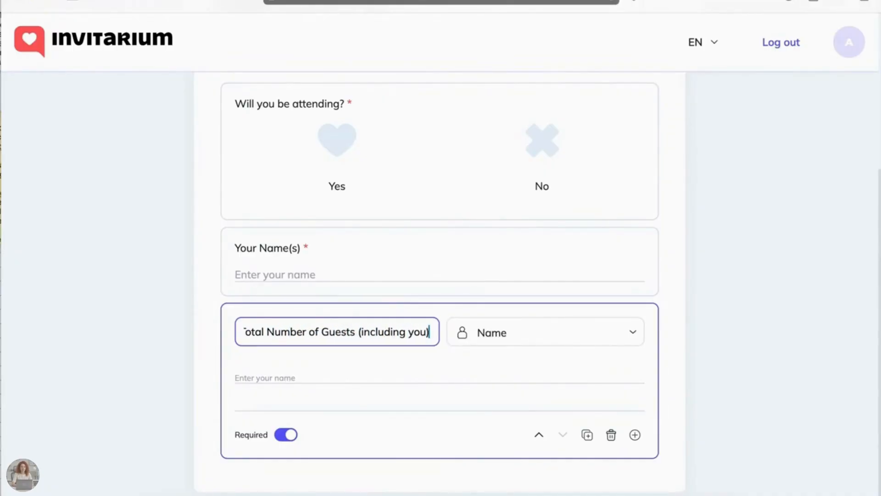
click(524, 342)
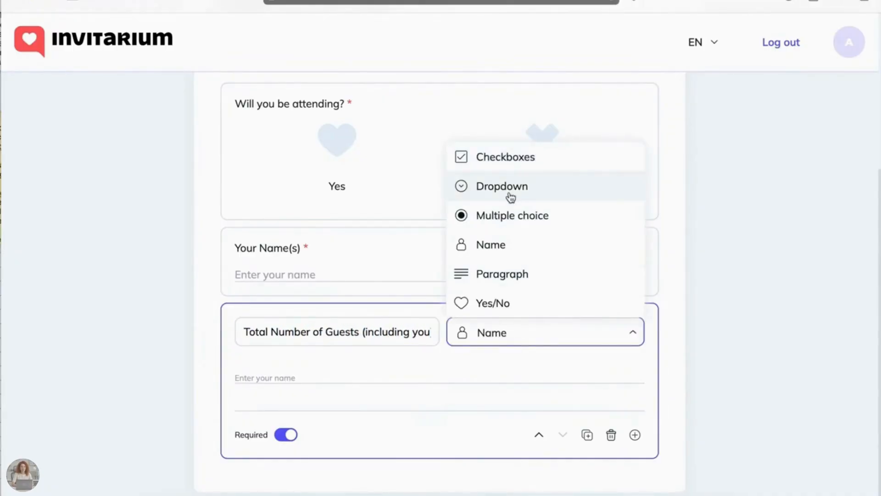
click(510, 197)
- Enter 1, 2, 3 and 4 as the dropdown options of the total guests question
click(275, 370)
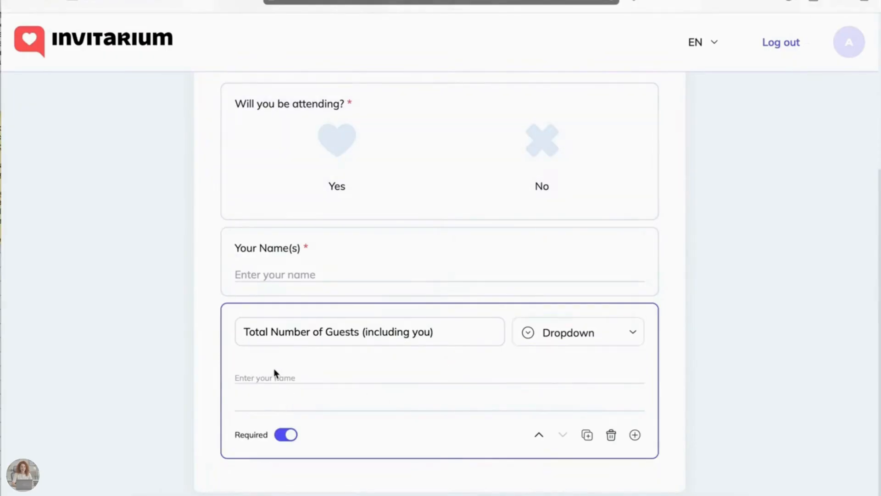
click(268, 387)
text(1)
click(267, 420)
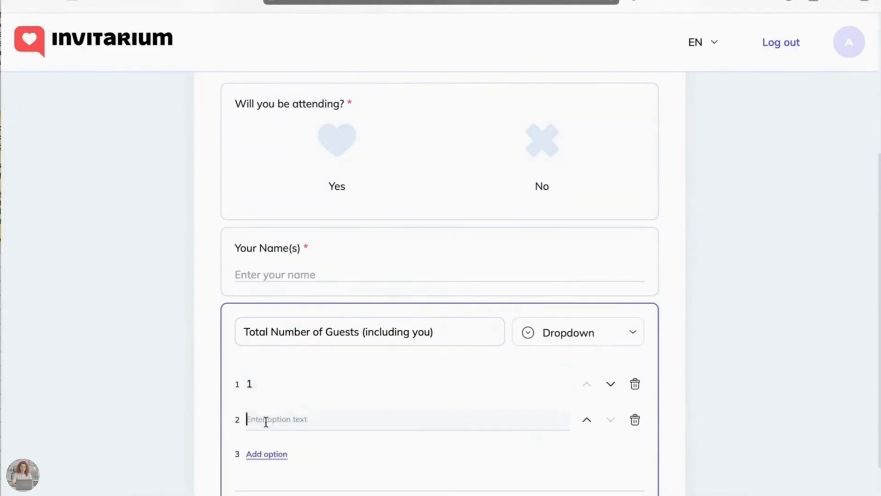
text(2)
scroll(266, 379, down, 2)
click(266, 379)
text(3)
click(268, 410)
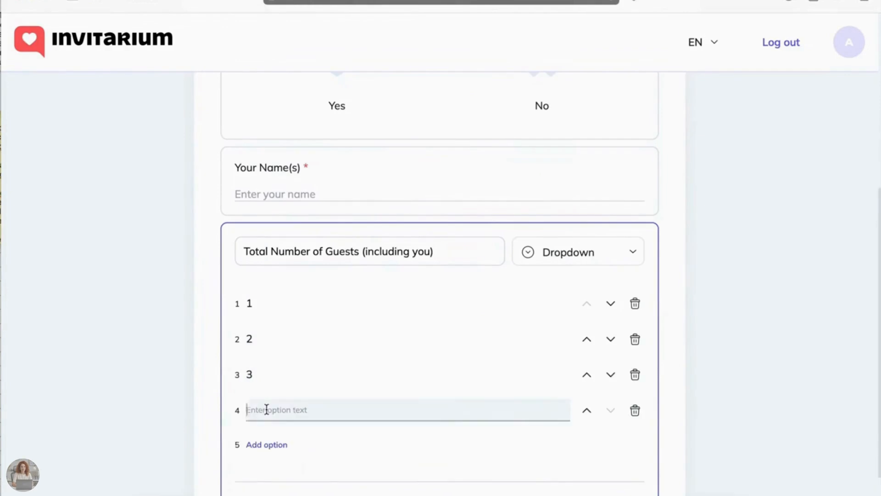
scroll(269, 410, down, 1)
text(3)
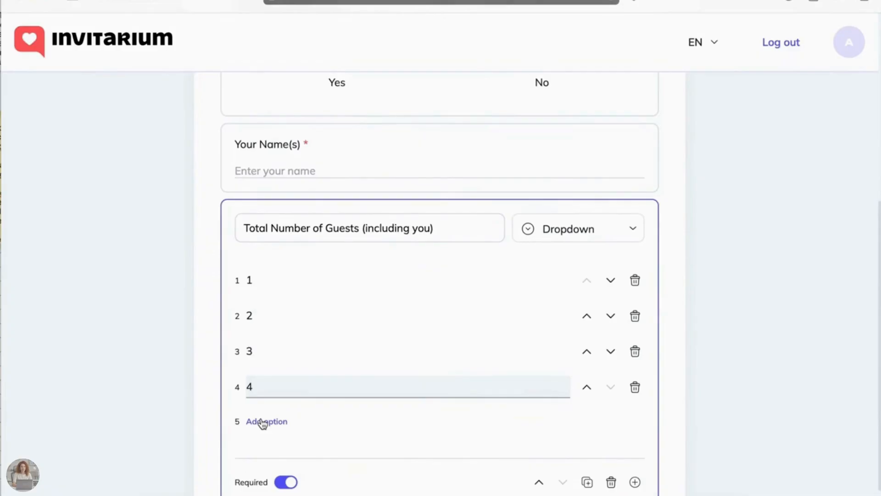
- Return to the assets overview, open the RSVP form's full responses and download them as CSV, allowing downloads from invitarium.io
scroll(262, 424, up, 6)
scroll(287, 149, up, 1)
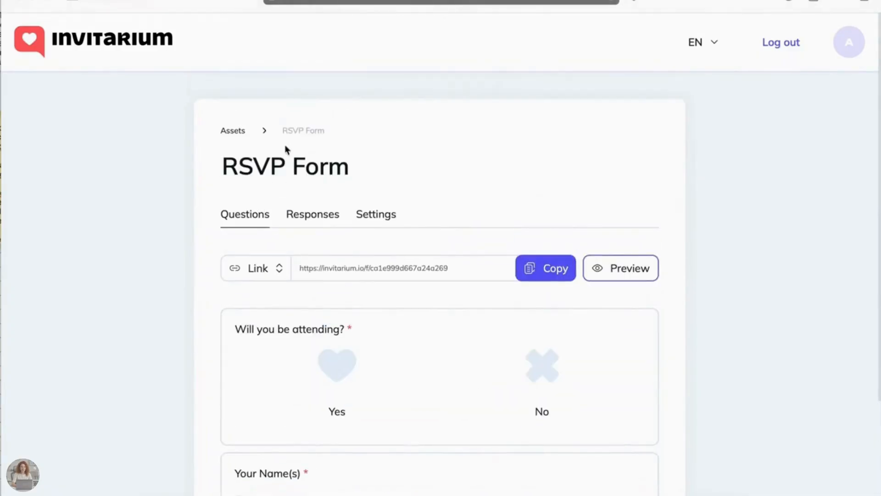
click(233, 132)
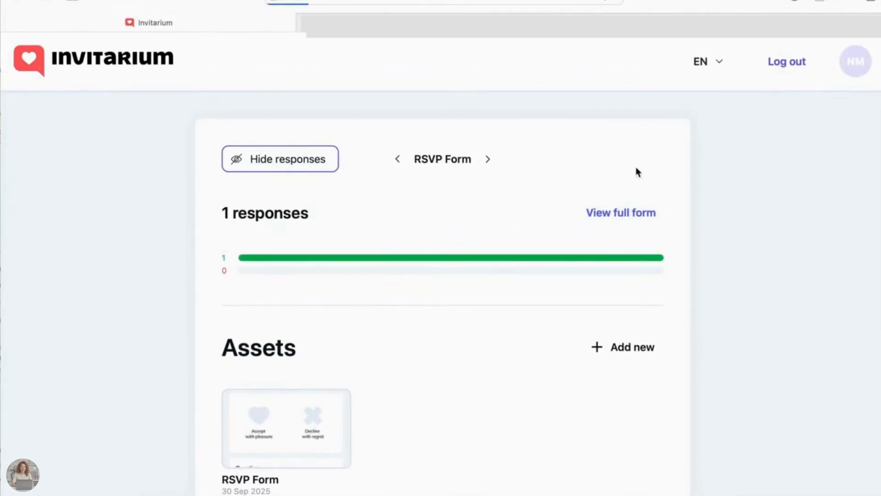
click(609, 214)
scroll(503, 261, down, 2)
scroll(418, 333, up, 1)
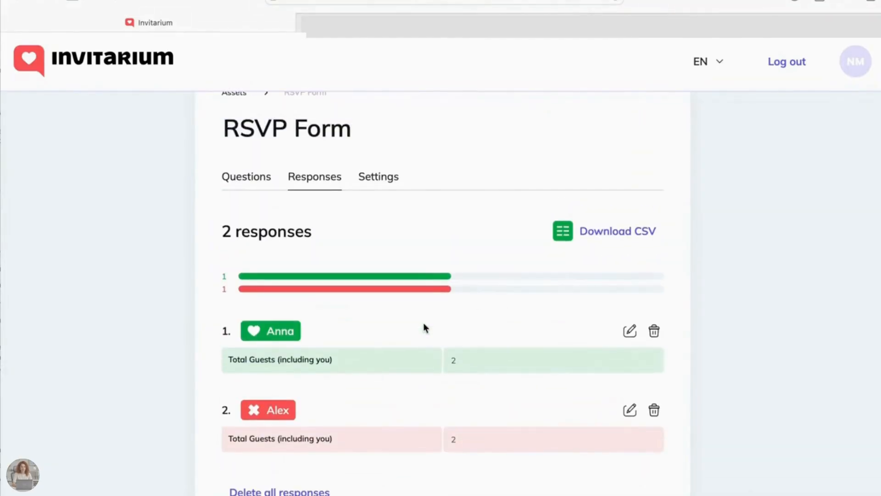
click(605, 236)
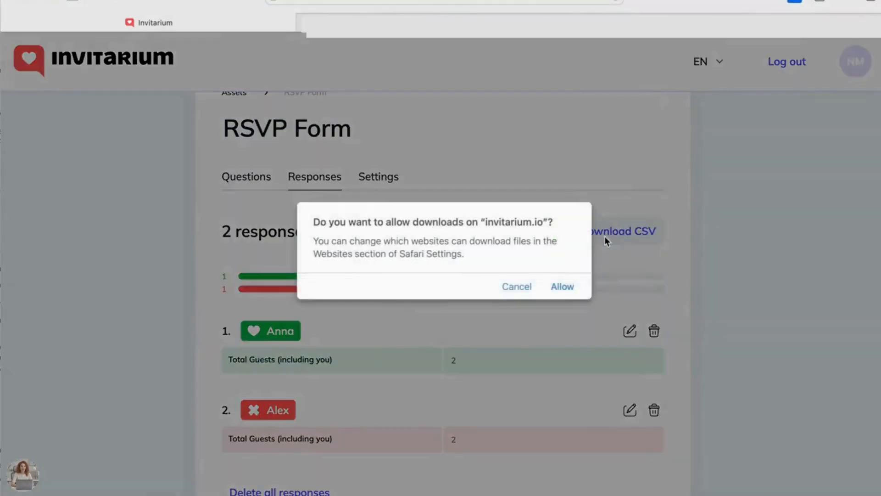
click(570, 289)
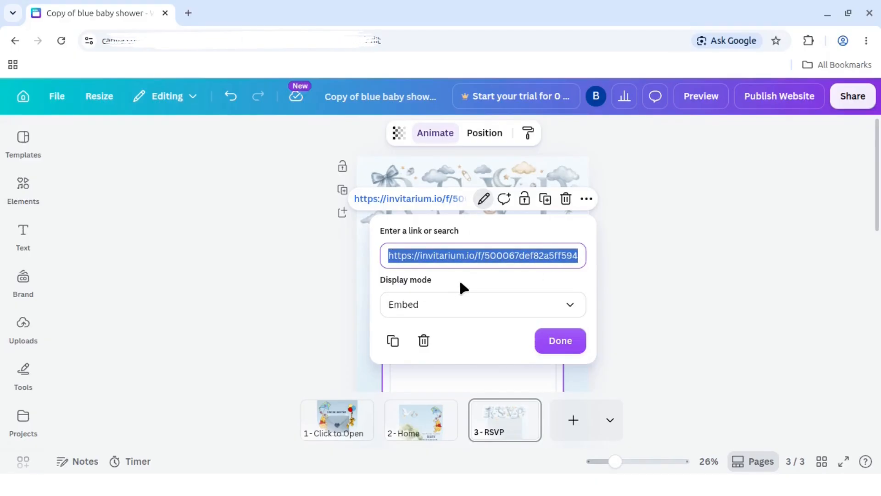
- Switch back to Canva and confirm the RSVP form's Invitarium link with the Embed display mode
click(461, 281)
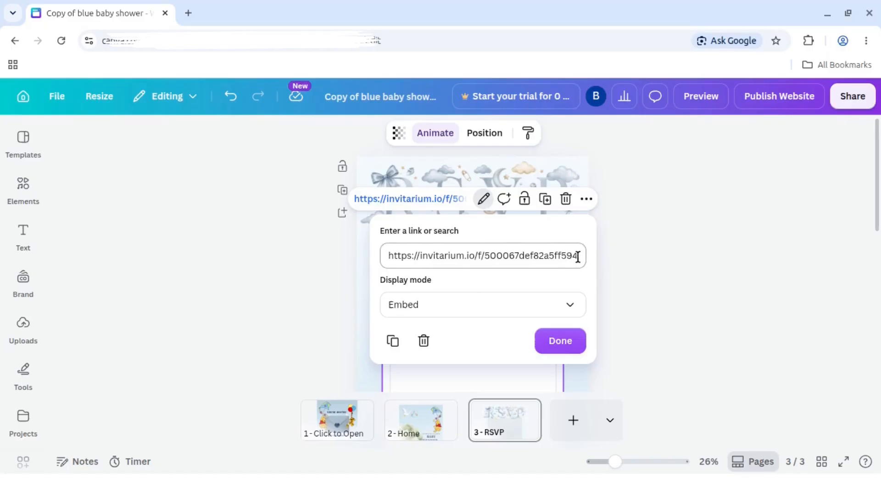
click(571, 351)
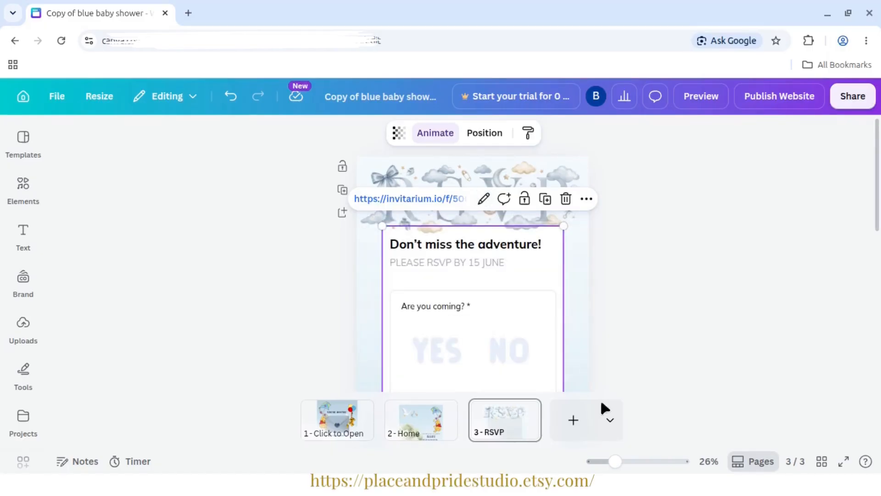
- Select all elements of the RSVP page, including the embedded form, and group them again
drag(616, 468, 600, 467)
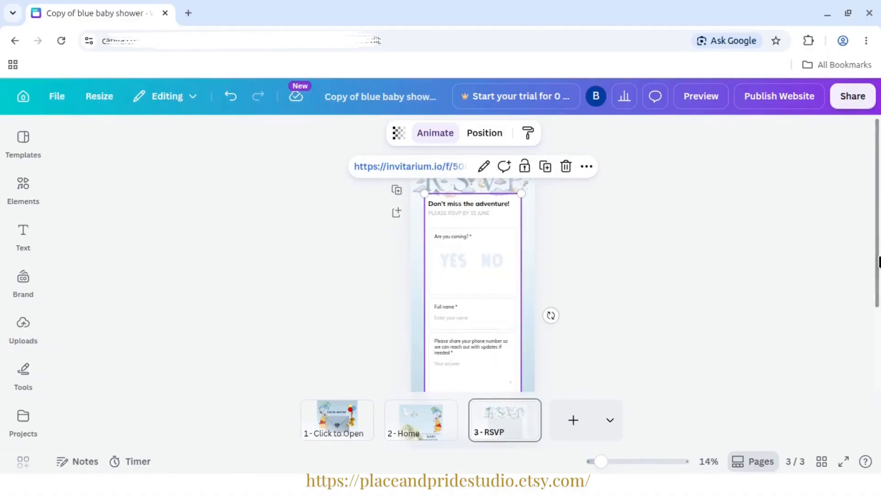
drag(879, 270, 879, 343)
click(633, 353)
drag(600, 461, 594, 462)
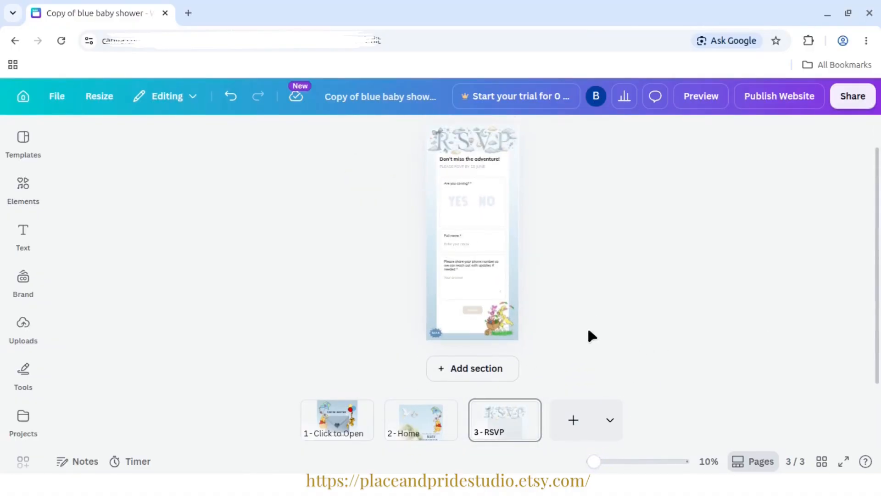
drag(589, 347, 404, 161)
click(406, 366)
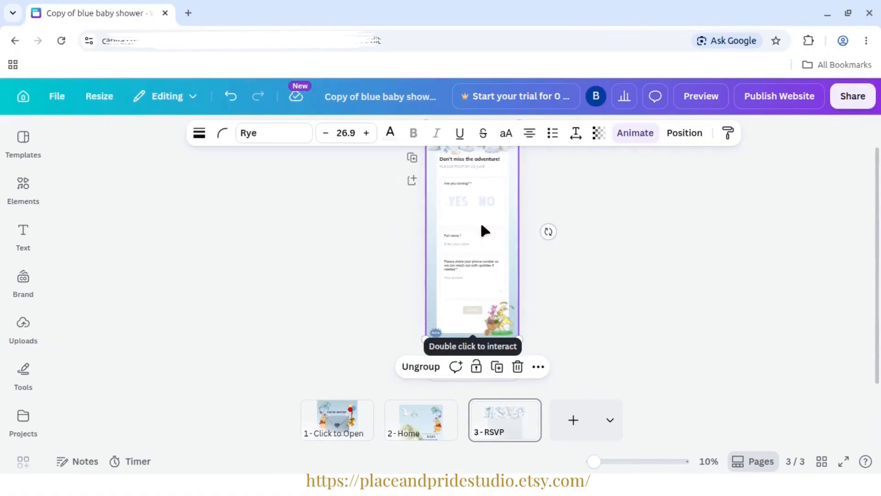
- Apply the Pop animation to the grouped elements of the RSVP page and lock the group
click(628, 136)
click(86, 304)
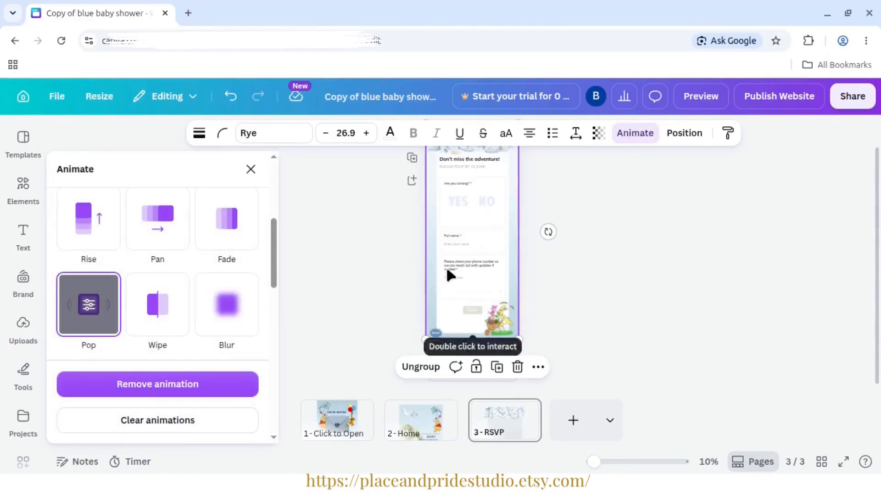
right_click(450, 273)
click(486, 409)
- Open the Home page and lock the RSVP section's group with the envelope and mail-carrying Pooh
click(432, 420)
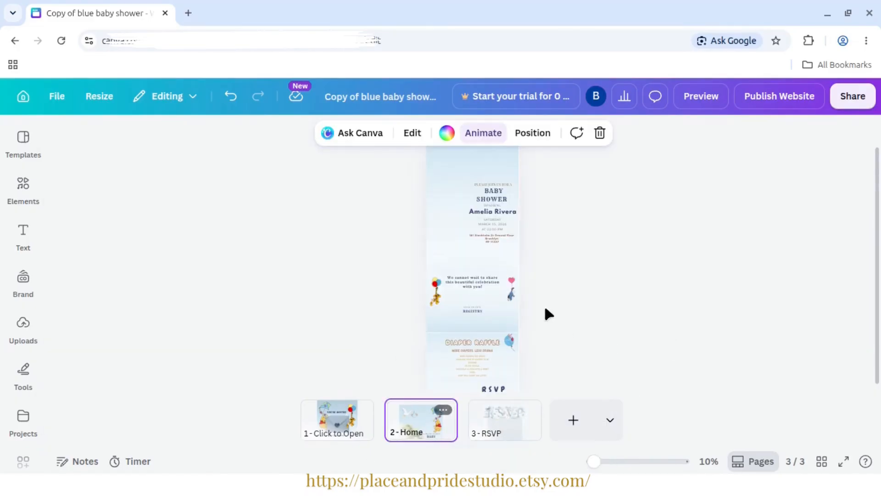
drag(879, 159, 875, 241)
click(478, 254)
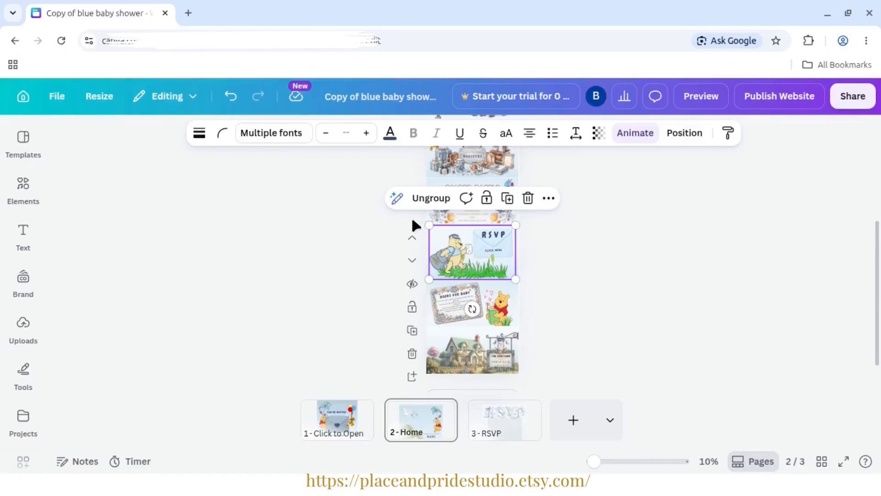
right_click(468, 253)
click(505, 410)
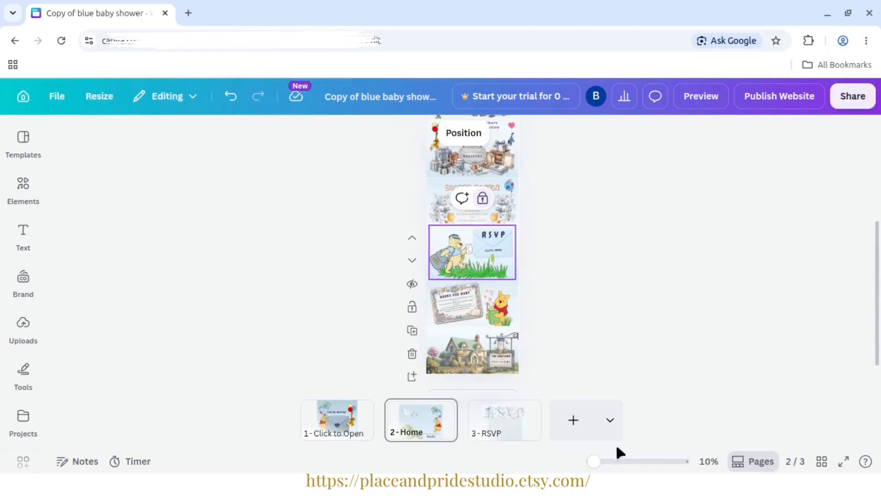
- Unlock the Books for Baby group on the Home page
drag(594, 461, 610, 461)
drag(878, 197, 875, 291)
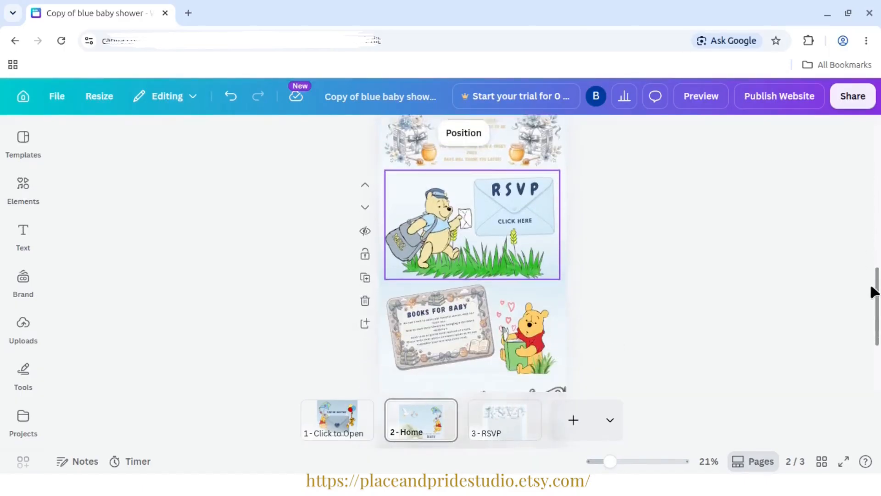
drag(609, 462, 633, 461)
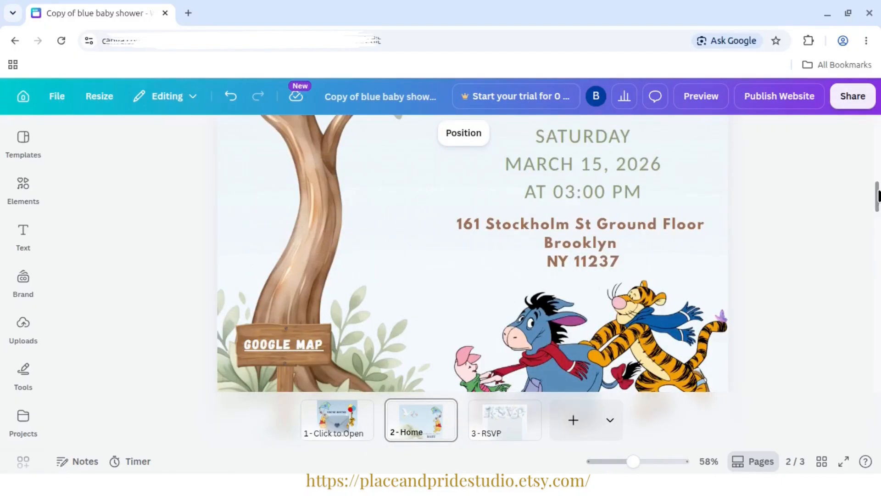
drag(878, 195, 852, 336)
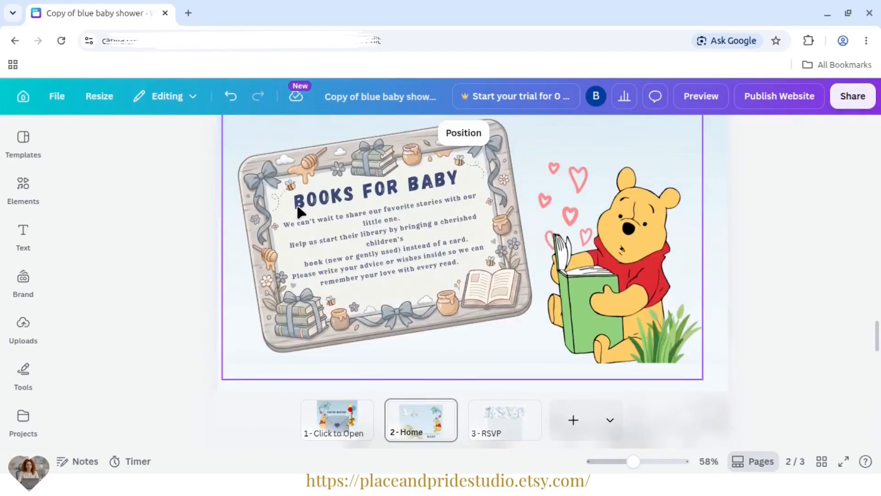
right_click(344, 233)
click(377, 260)
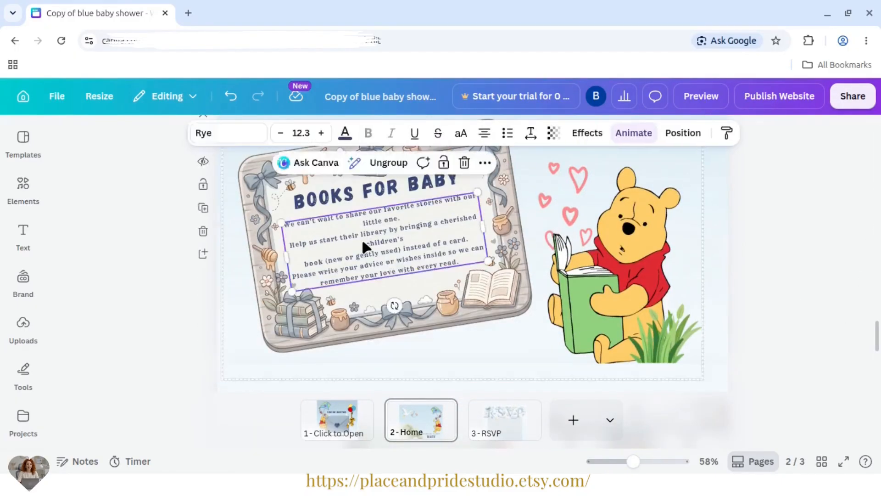
- Replace the Books for Baby message with the matching three-paragraph text copied from _baby_shower_tutorial.txt
right_click(342, 258)
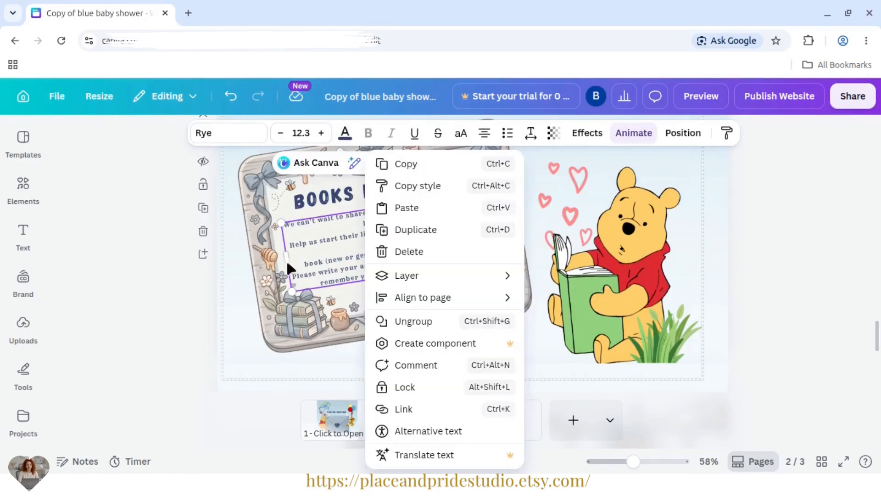
click(304, 243)
triple_click(312, 242)
key(alt+Tab)
scroll(372, 317, down, 5)
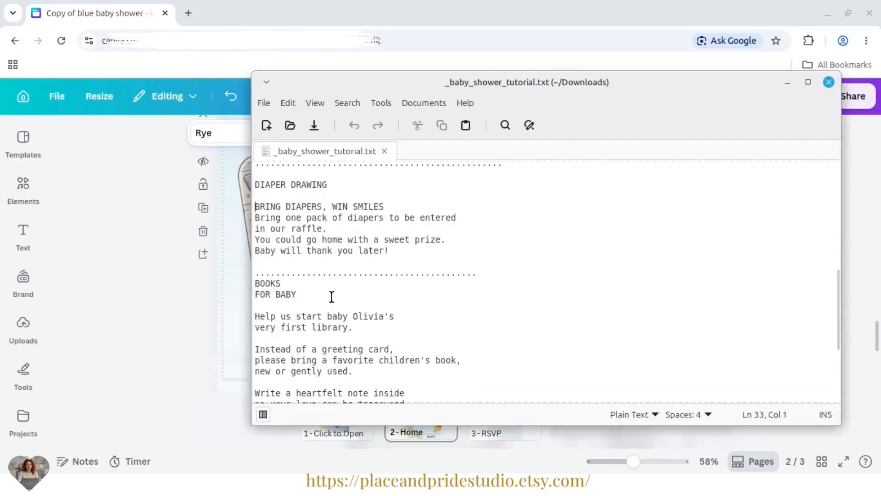
drag(402, 348, 249, 248)
right_click(299, 265)
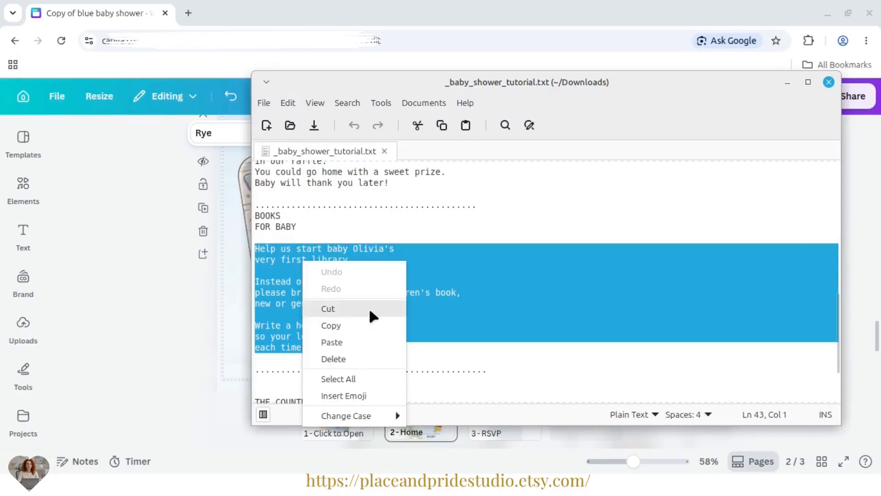
click(363, 325)
key(alt+Tab)
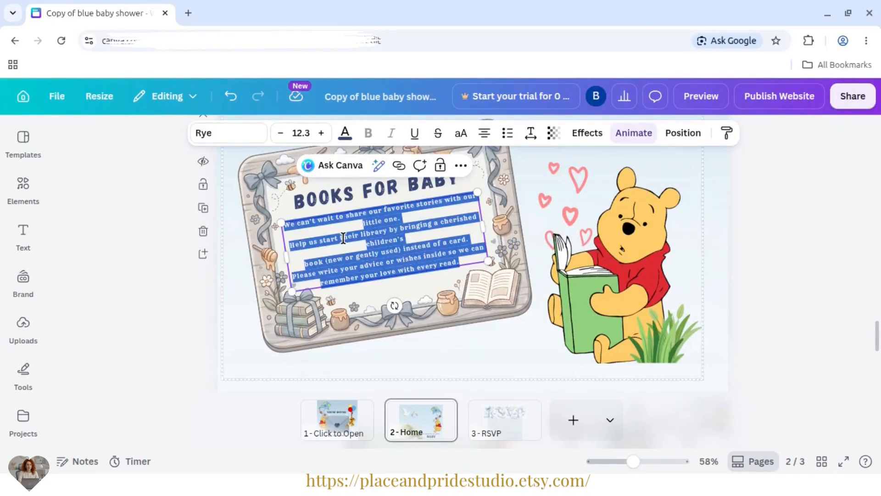
key(ctrl+v)
click(770, 278)
- Shift the Books for Baby message slightly up and delete the blank lines between its paragraphs
click(384, 238)
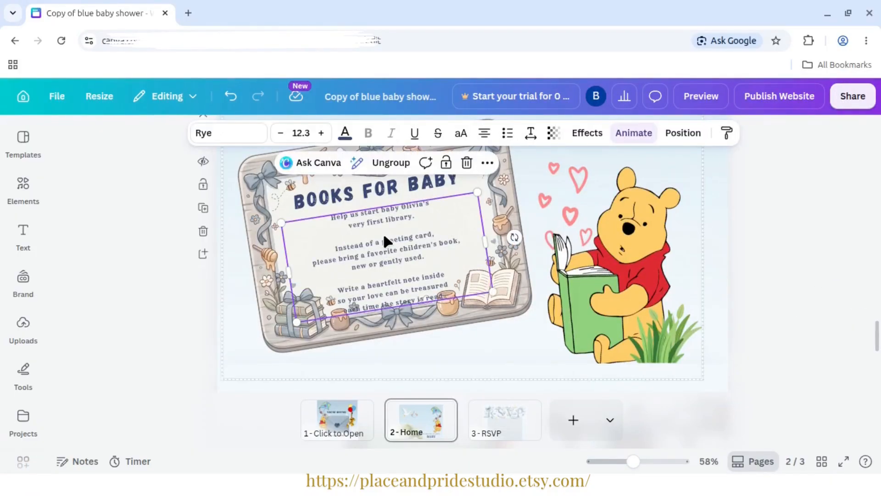
mouse_move(384, 238)
mouse_down()
mouse_move(381, 222)
mouse_move(381, 231)
mouse_up()
click(381, 229)
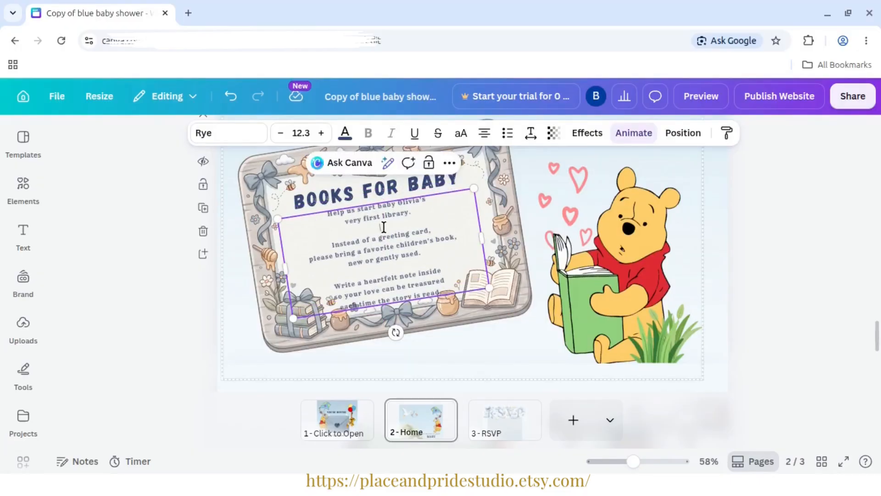
key(BackSpace)
click(387, 259)
key(BackSpace)
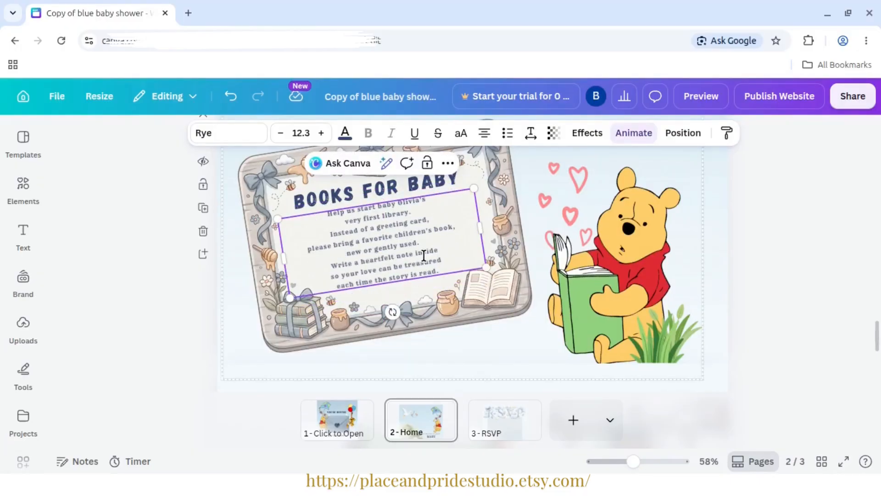
- Enlarge the Books for Baby message to font size 13.8 and center it inside the wooden frame
drag(481, 263, 505, 294)
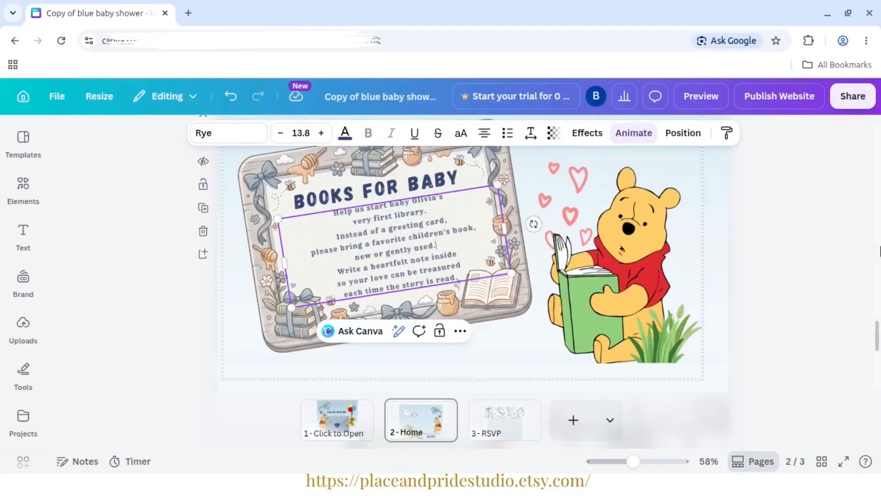
click(693, 230)
click(388, 250)
click(389, 249)
drag(392, 249, 387, 242)
click(762, 250)
click(528, 266)
click(387, 250)
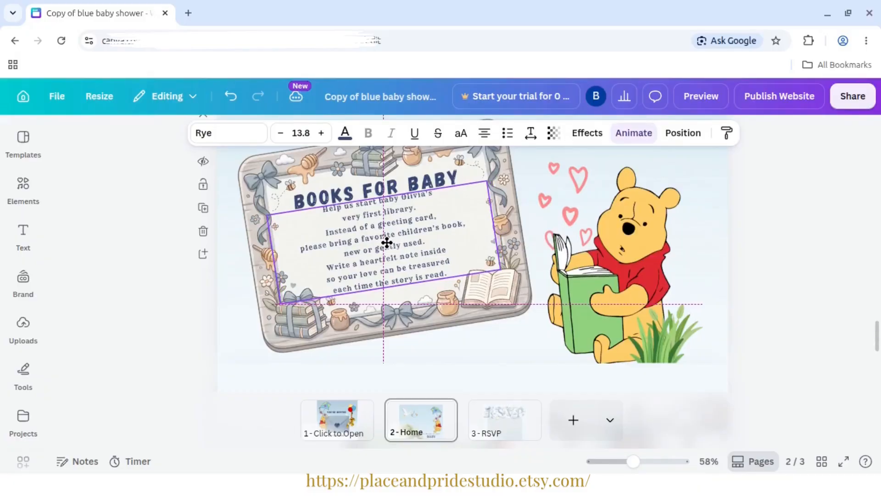
click(722, 241)
click(804, 243)
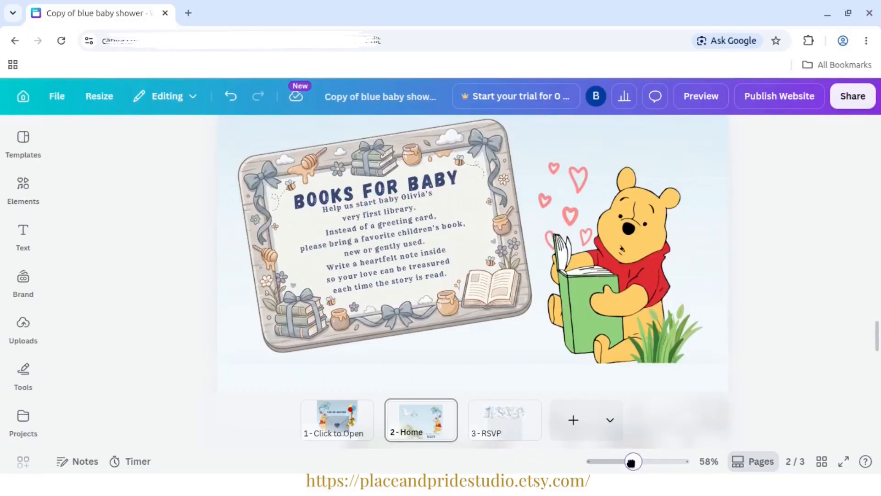
- Select the whole Books for Baby section and lock its group
drag(633, 461, 624, 461)
scroll(879, 364, up, 5)
drag(769, 377, 294, 246)
right_click(494, 275)
click(546, 408)
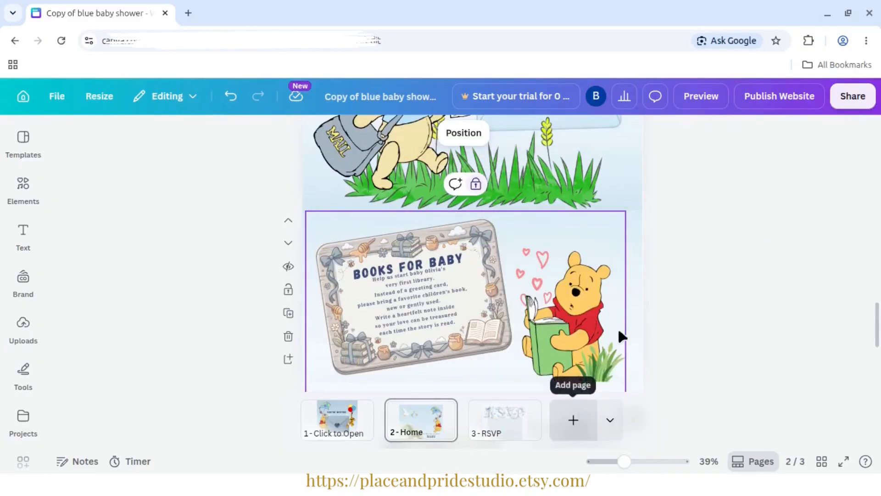
- Unlock the group of the countdown section at the end of the Home page
scroll(513, 405, down, 2)
scroll(449, 339, down, 3)
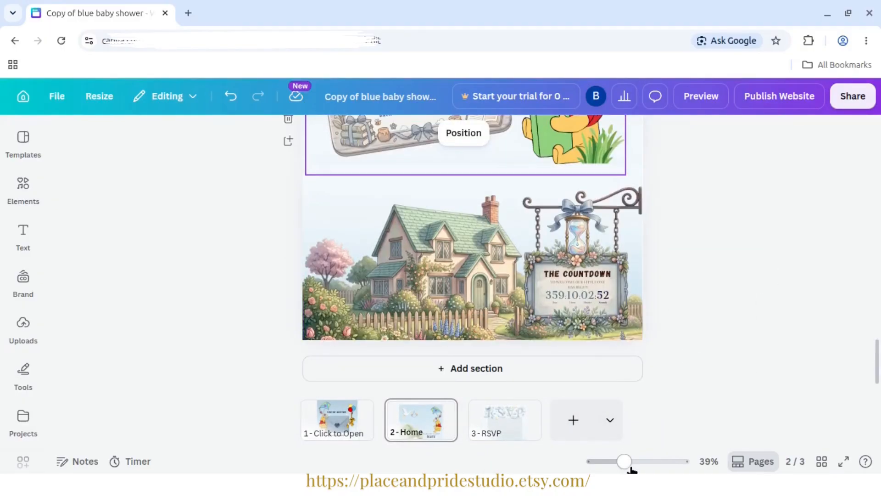
drag(624, 462, 637, 461)
scroll(868, 354, down, 5)
scroll(875, 353, down, 3)
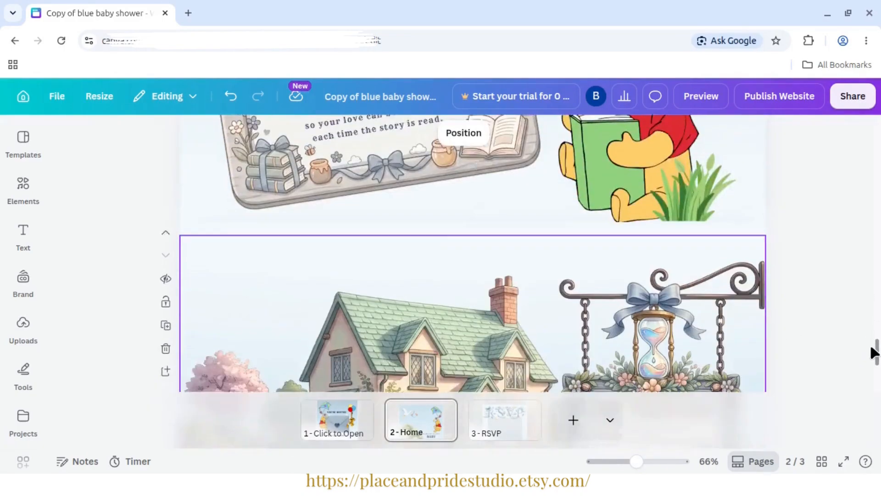
right_click(499, 281)
click(545, 305)
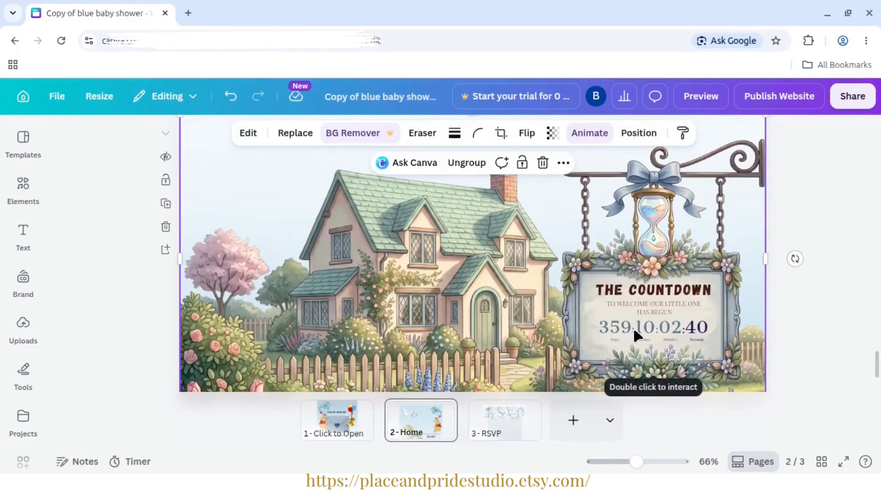
- Replace the line under THE COUNTDOWN with "UNTIL WE MEET OUR LITTLE MIRACLE" copied from _baby_shower_tutorial.txt
click(646, 303)
triple_click(640, 304)
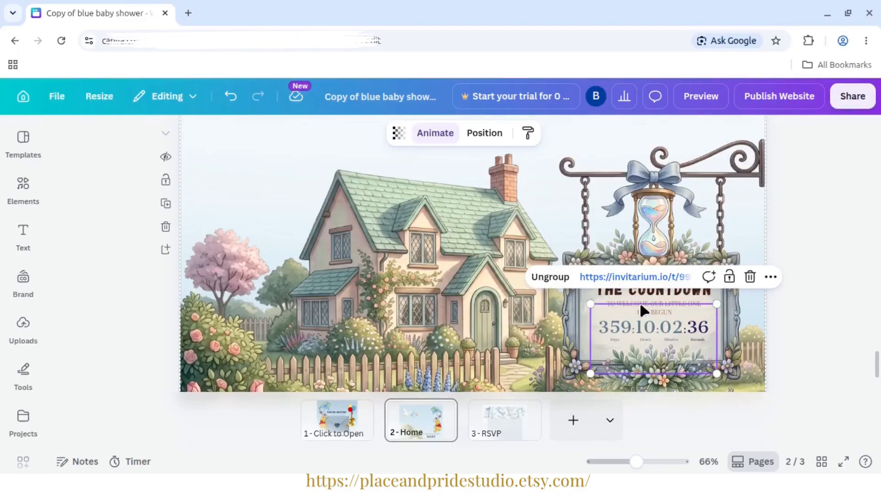
key(alt+Tab)
scroll(354, 331, down, 3)
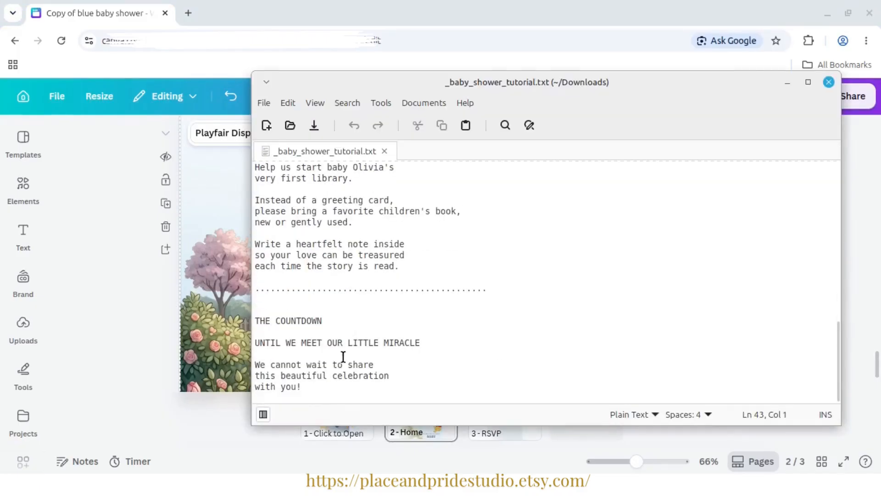
drag(428, 344, 171, 342)
key(ctrl+c)
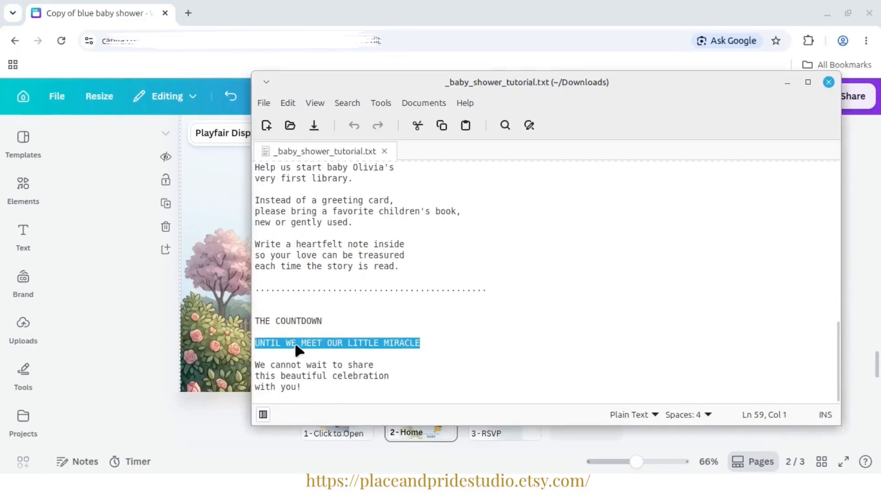
click(788, 83)
key(ctrl+a)
key(ctrl+v)
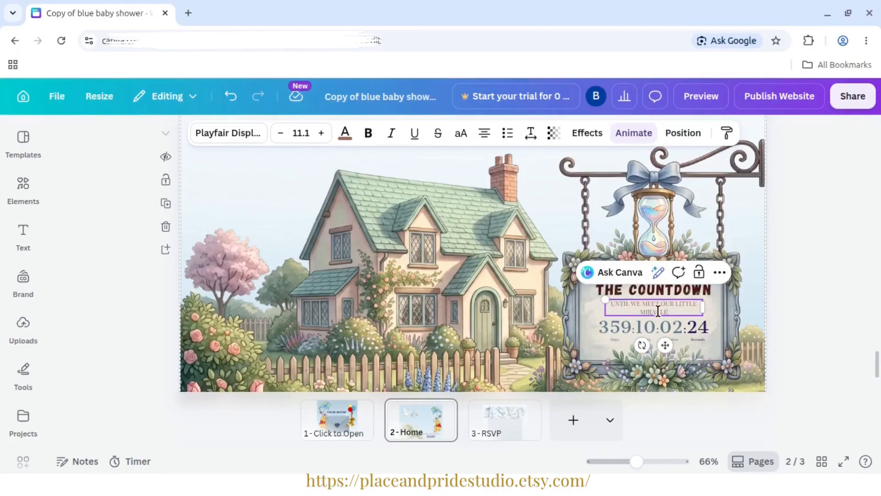
click(801, 316)
- Ungroup the countdown section and open the embedded timer's Invitarium link for editing
click(664, 309)
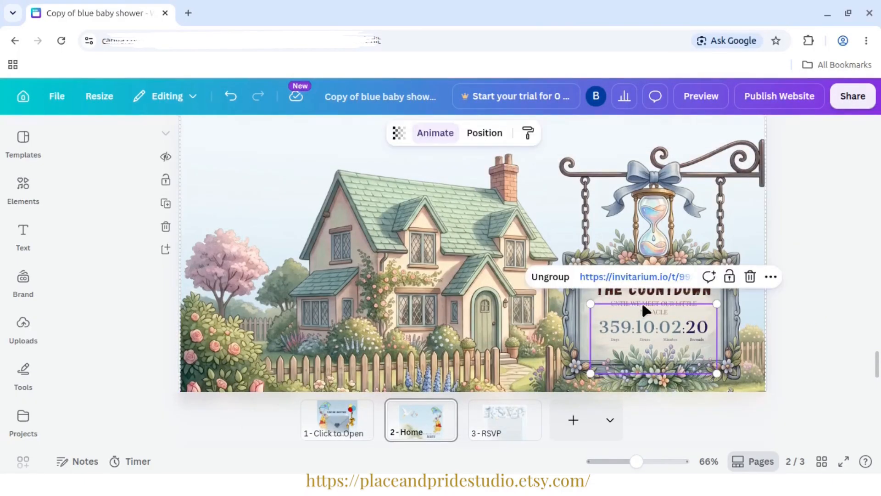
right_click(645, 323)
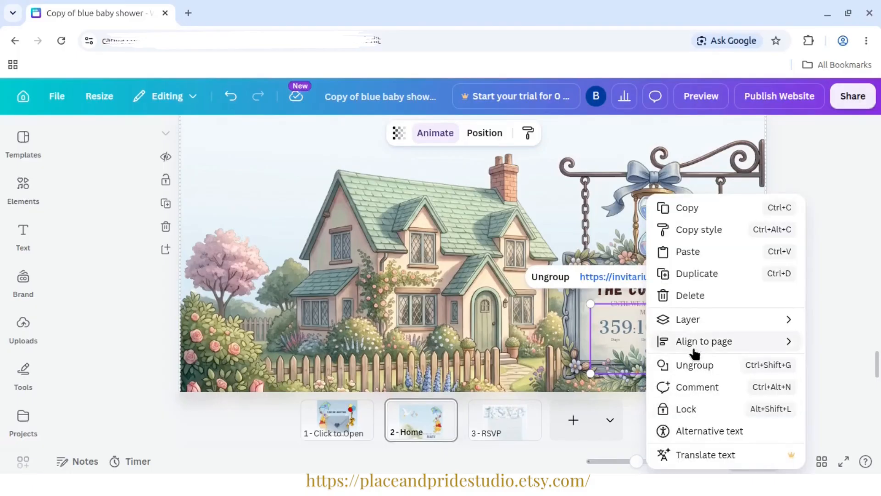
click(562, 276)
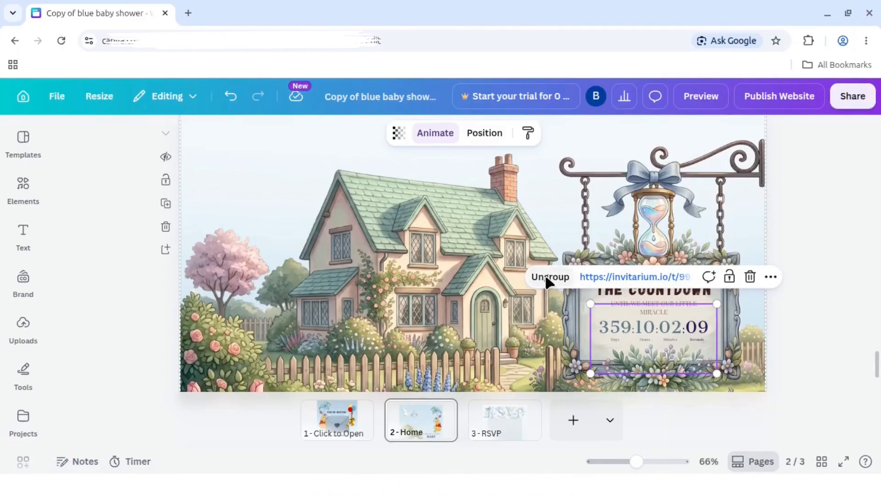
click(664, 276)
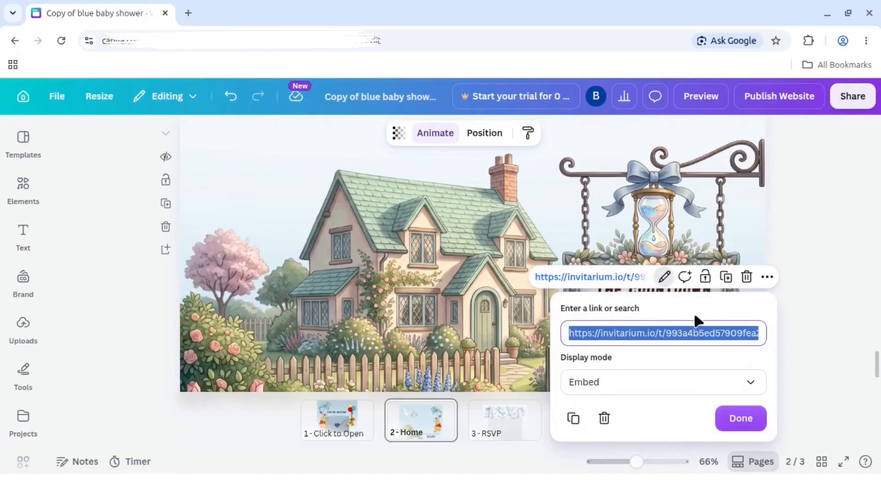
click(571, 333)
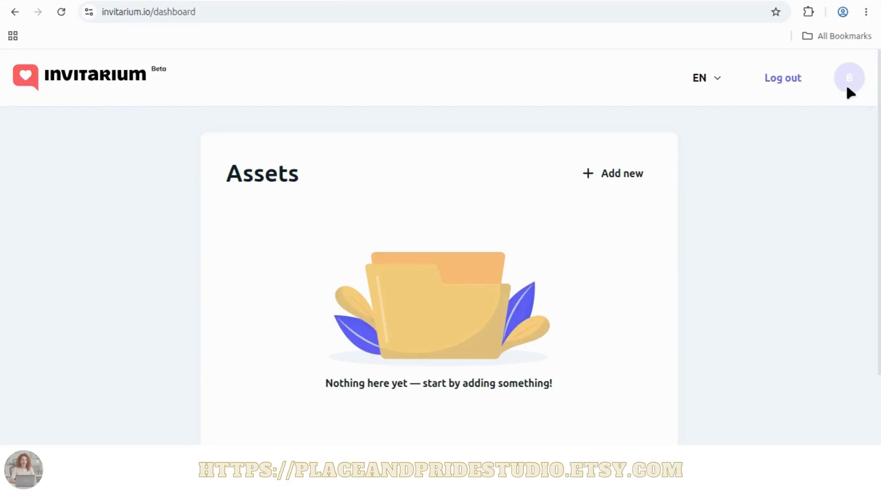
- Switch to the Invitarium dashboard, add a new Countdown asset and look through its settings and timer preview
click(588, 175)
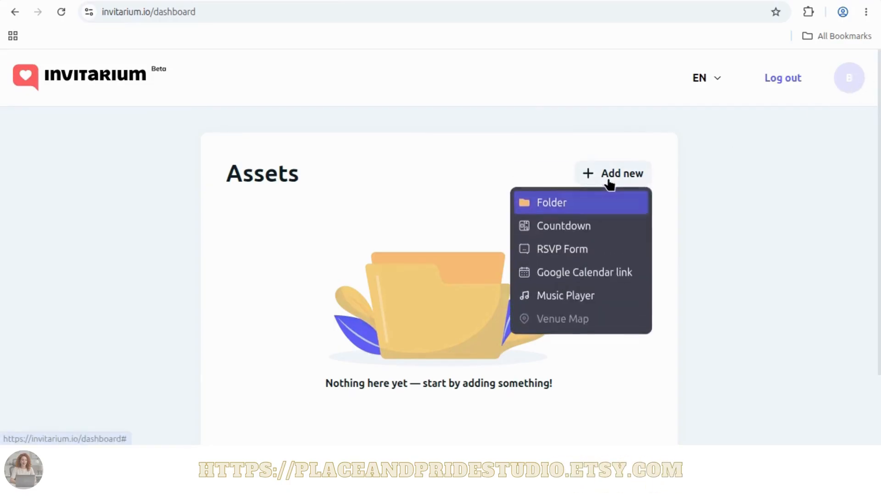
click(596, 231)
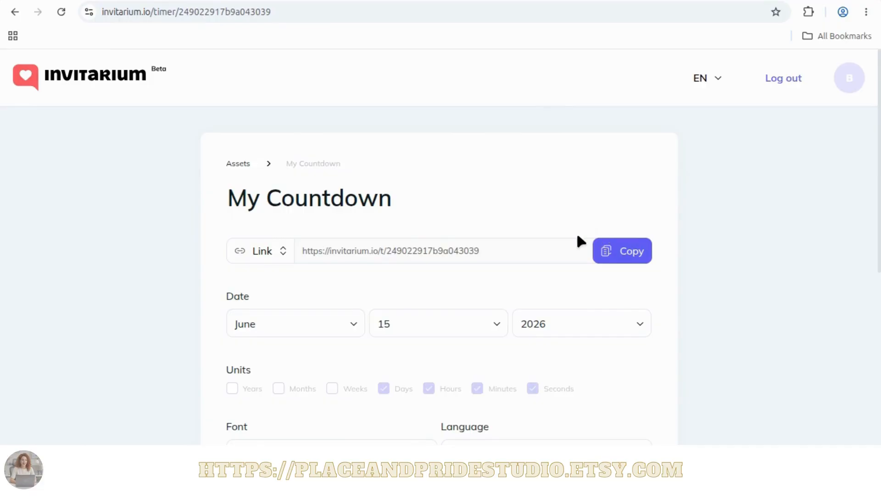
scroll(874, 229, down, 5)
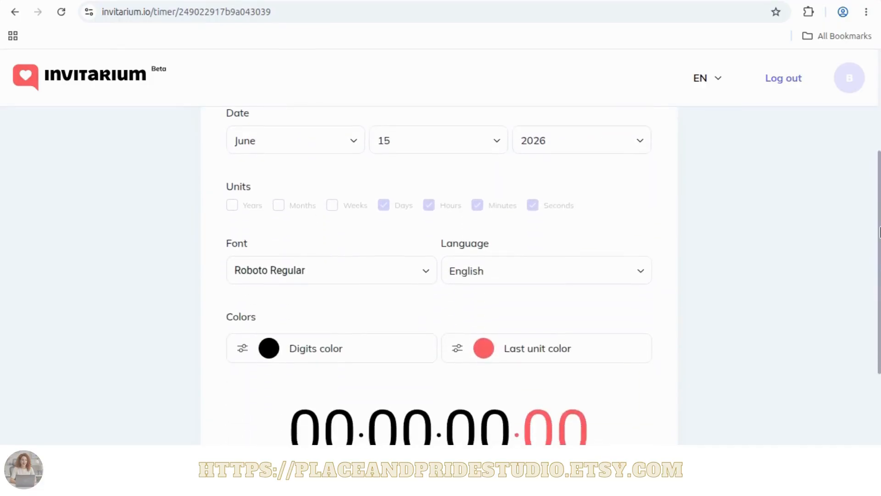
scroll(879, 275, down, 1)
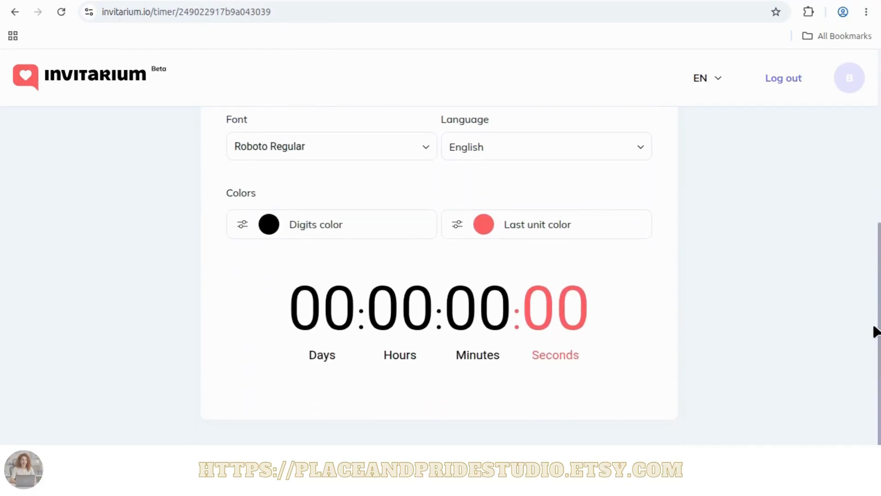
- Set the Invitarium countdown's target date to September 20, 2026
scroll(877, 332, up, 5)
scroll(880, 212, down, 2)
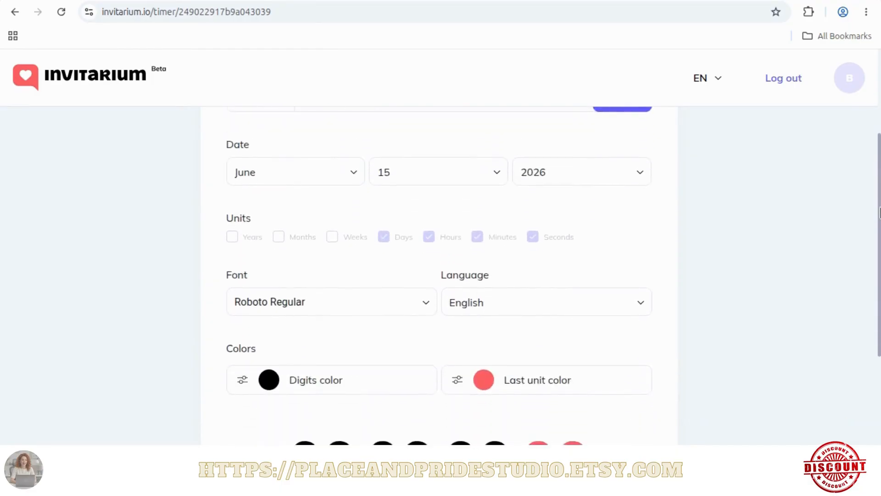
mouse_move(880, 212)
mouse_down()
mouse_move(880, 235)
mouse_move(880, 225)
mouse_up()
click(350, 162)
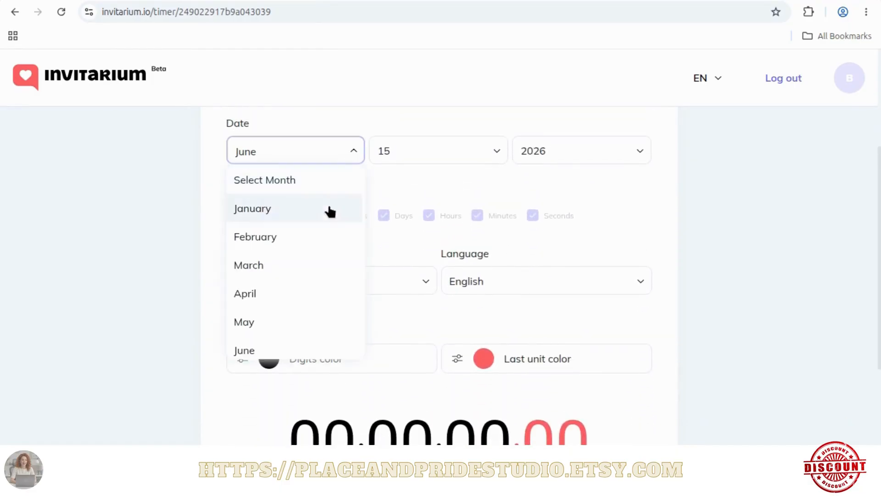
scroll(321, 254, down, 4)
click(316, 281)
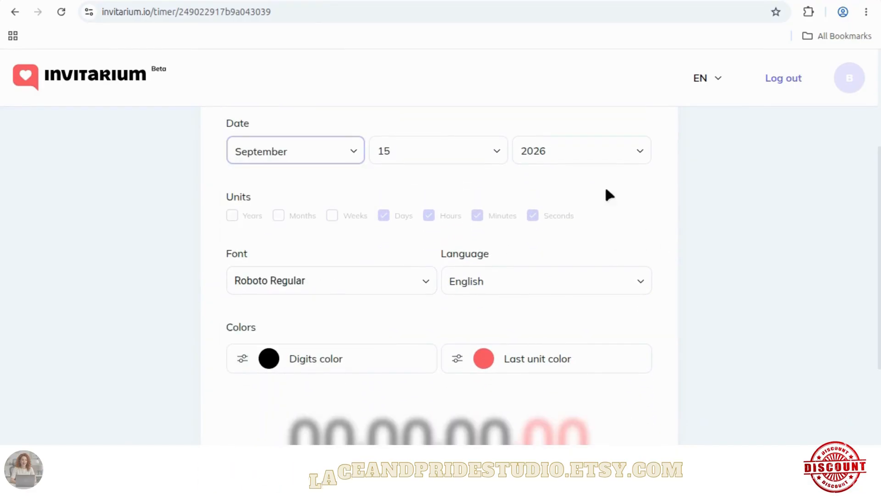
click(503, 157)
scroll(418, 266, down, 8)
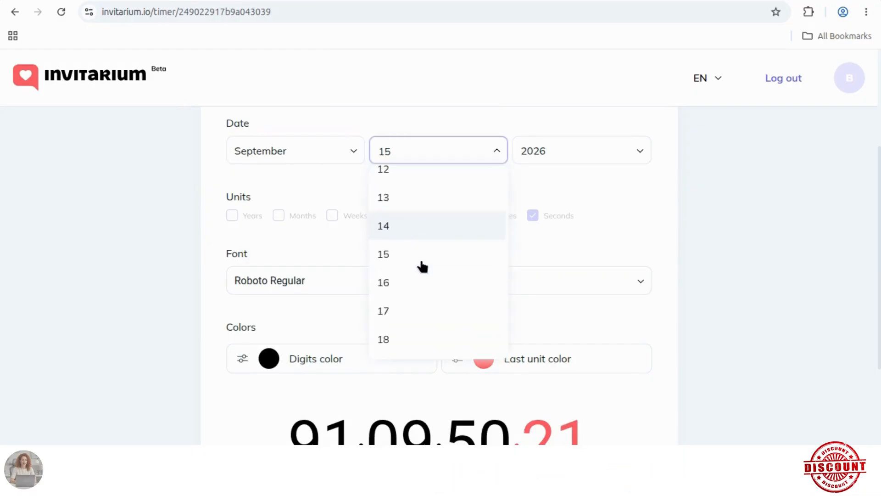
click(408, 285)
- Change the countdown timer's font to Alice
scroll(795, 219, down, 2)
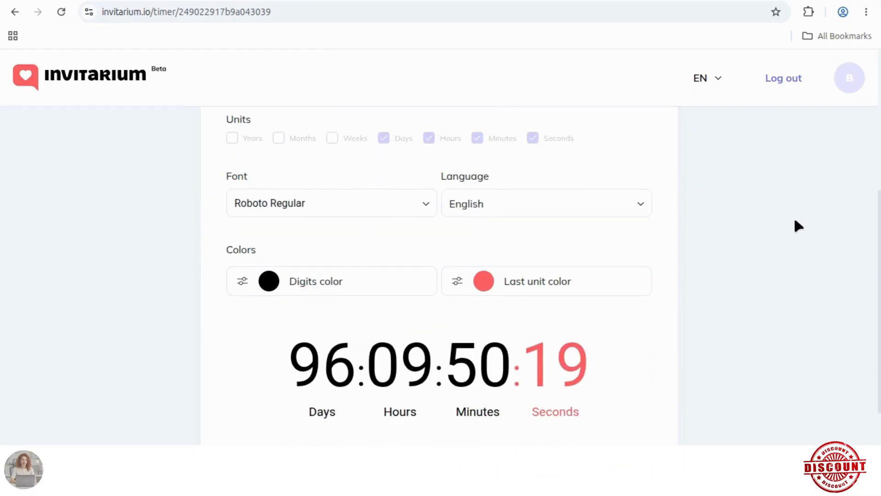
click(418, 209)
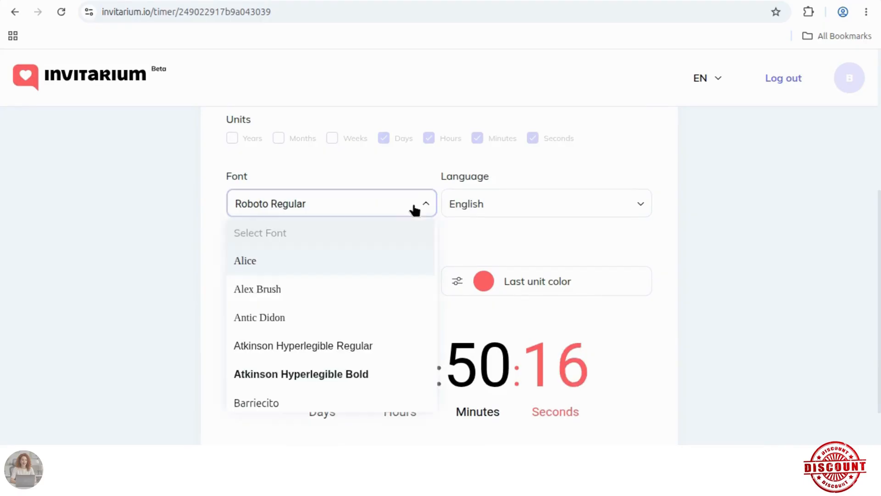
click(398, 261)
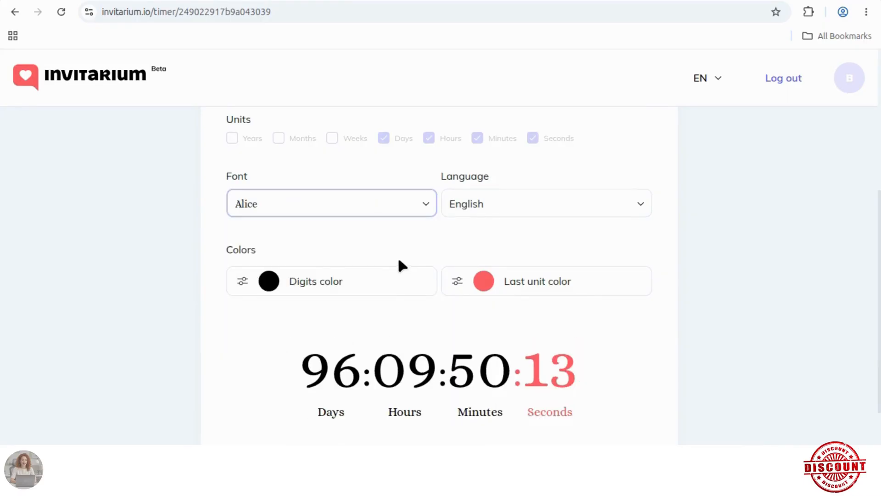
- Set the timer's last unit color to dusty rose and its digits color to a paler dusty pink
click(478, 284)
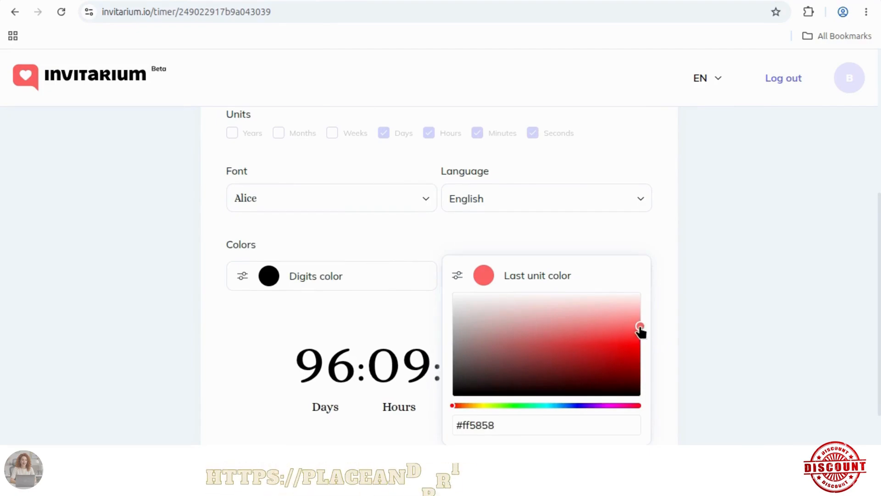
drag(642, 330, 524, 320)
click(656, 307)
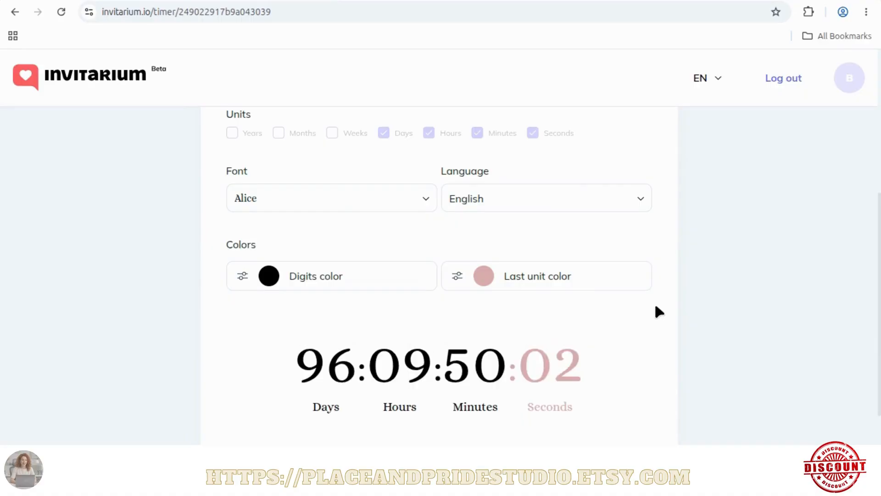
click(299, 277)
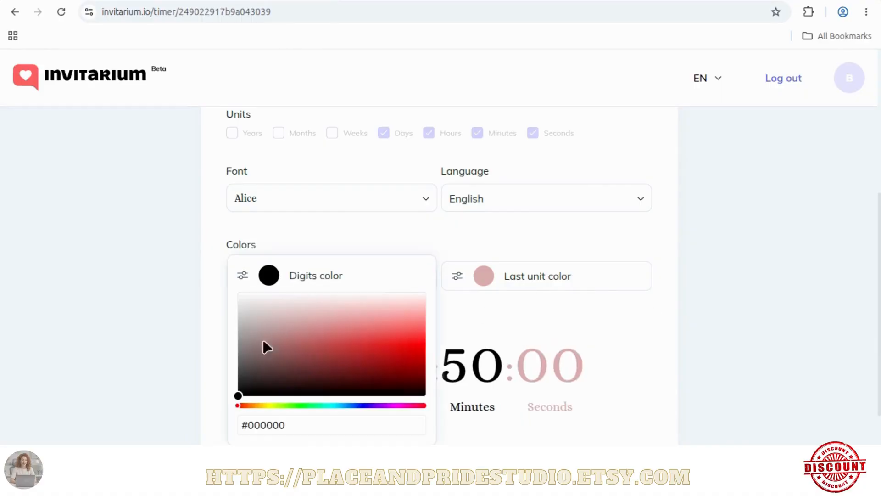
click(292, 337)
drag(292, 336, 297, 319)
click(203, 309)
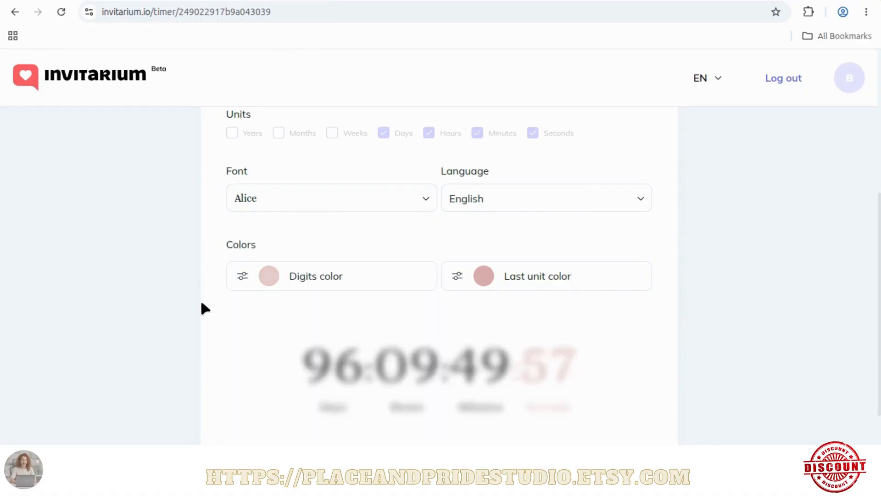
- Check the restyled timer preview and copy the My Countdown link
scroll(203, 310, down, 1)
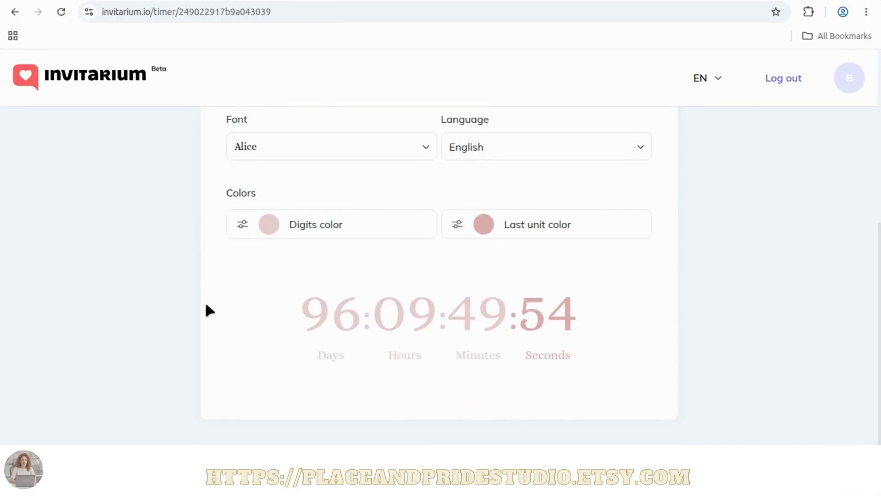
scroll(333, 267, up, 3)
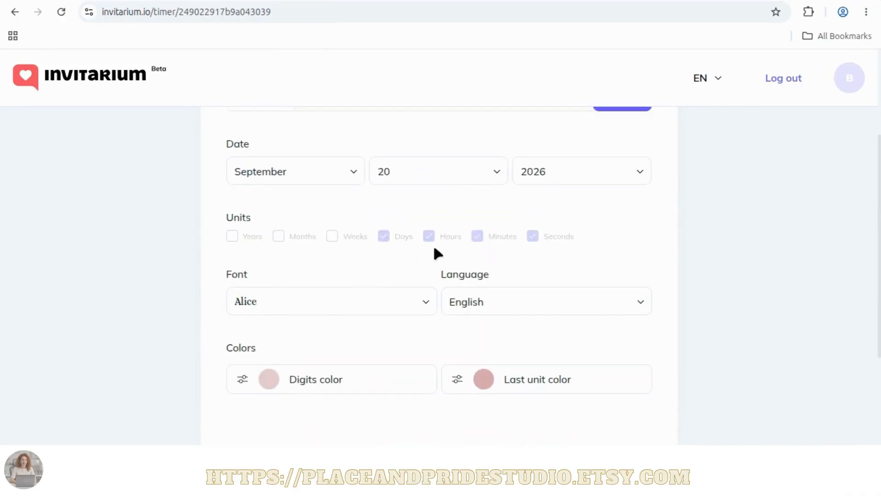
scroll(446, 365, up, 3)
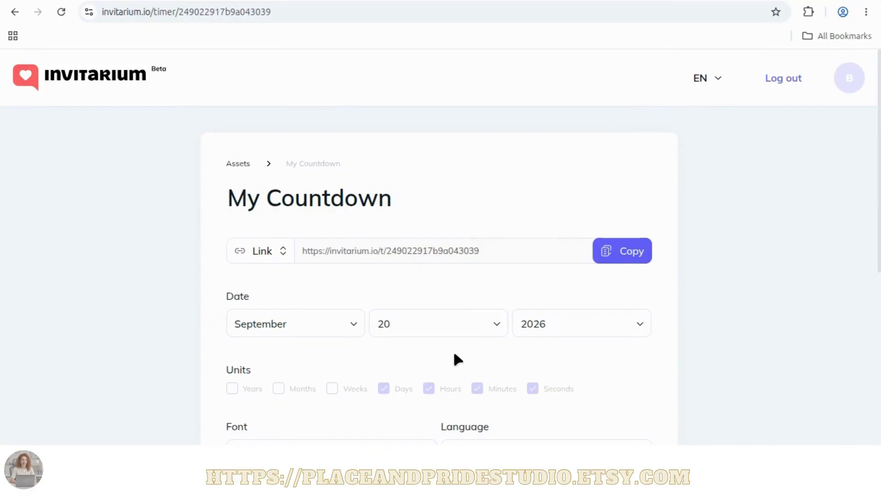
scroll(498, 336, down, 6)
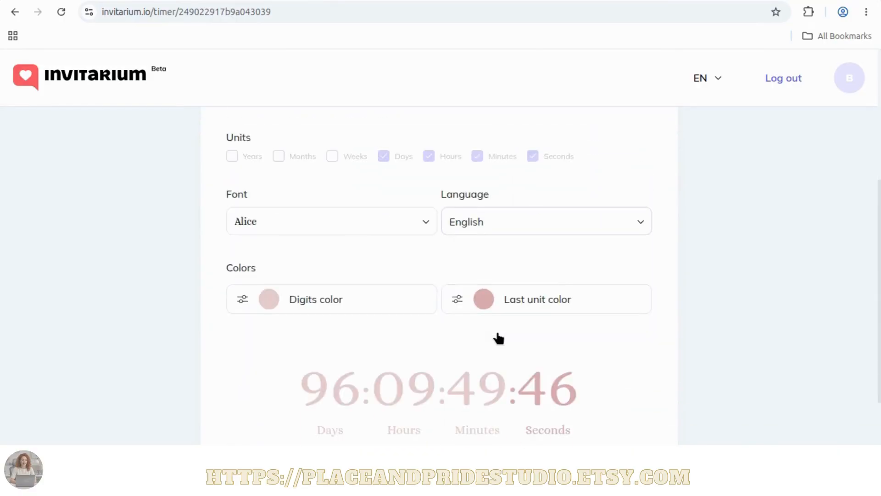
scroll(496, 333, up, 7)
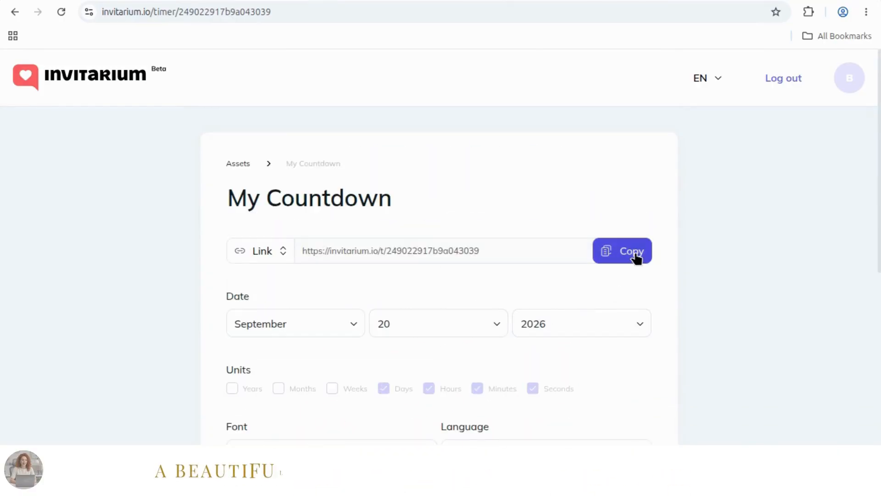
click(637, 256)
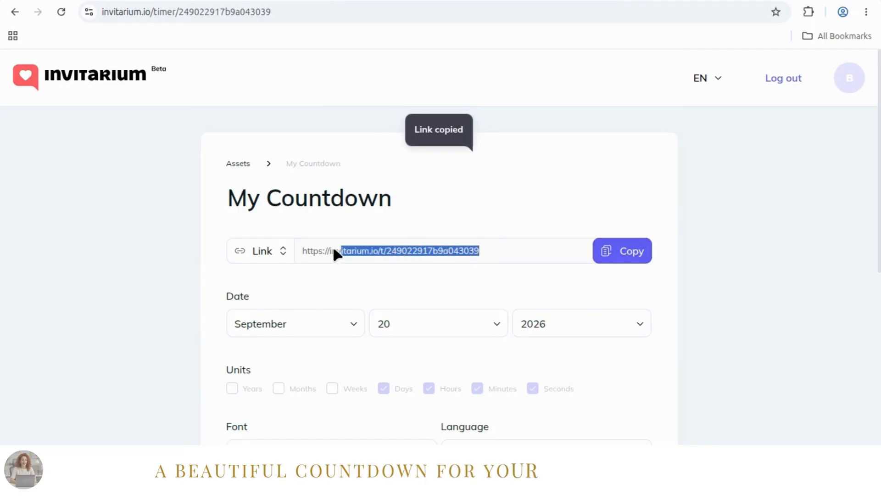
drag(333, 250, 303, 249)
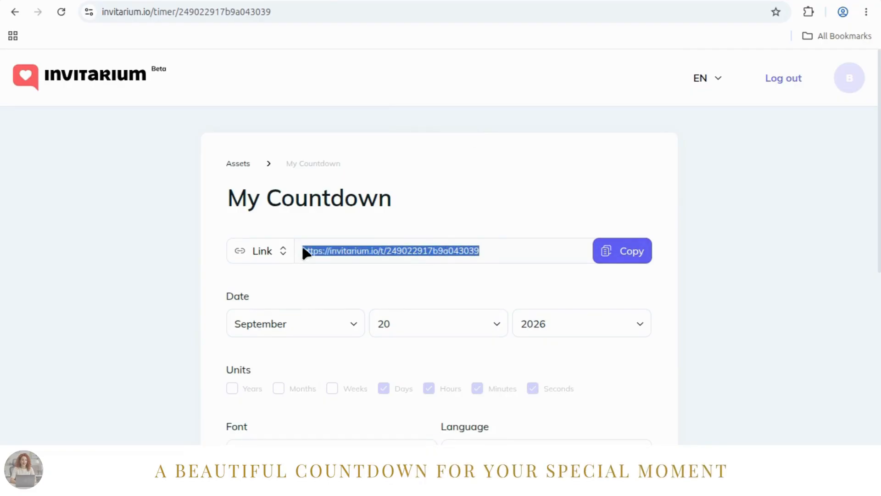
- Go back to the Assets overview, reopen My Countdown to review its settings and preview, and return to Assets
click(245, 166)
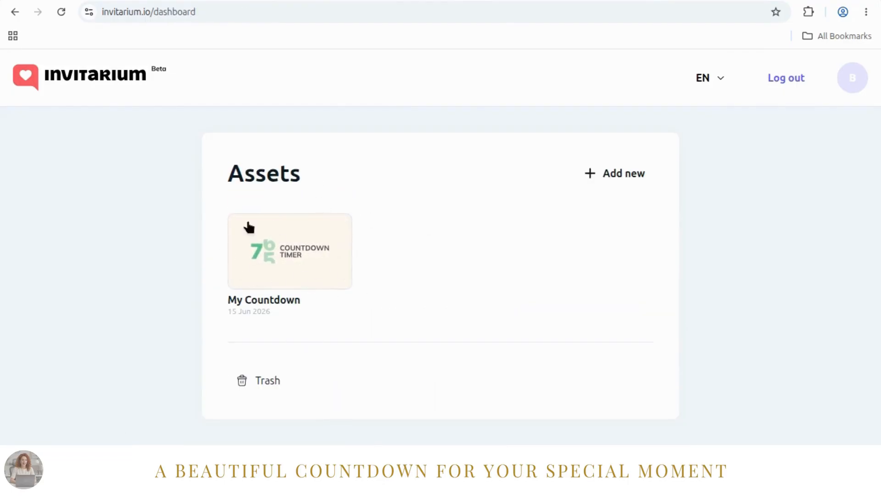
click(286, 284)
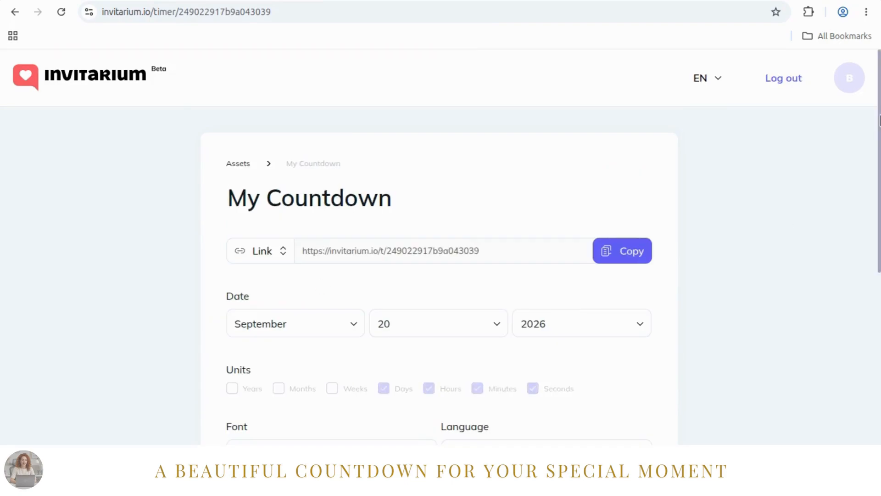
scroll(880, 177, down, 2)
drag(880, 176, 880, 320)
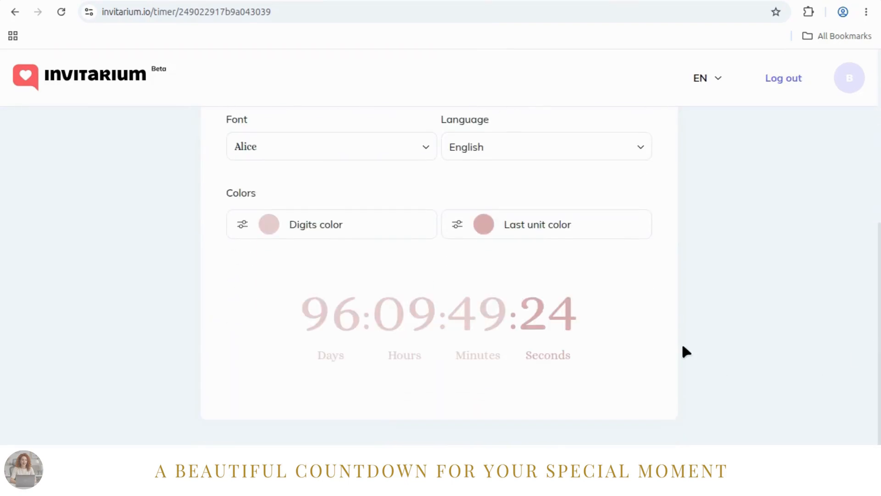
drag(880, 275, 880, 97)
click(231, 163)
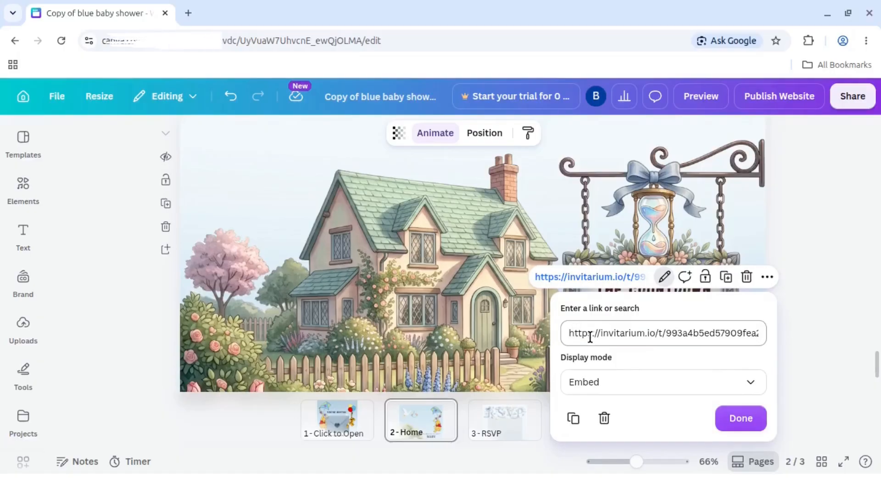
- Switch to the Canva design, highlight the embedded timer's existing Invitarium link and close the link editor
click(565, 334)
drag(613, 335, 765, 335)
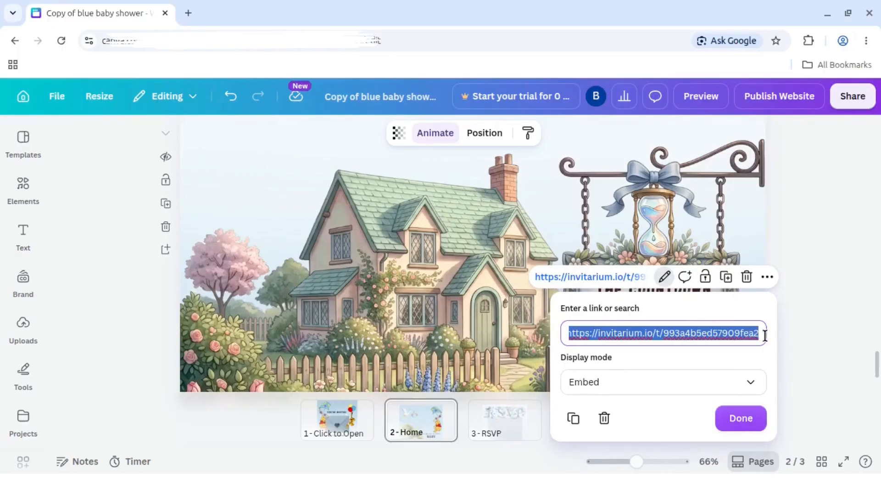
click(663, 309)
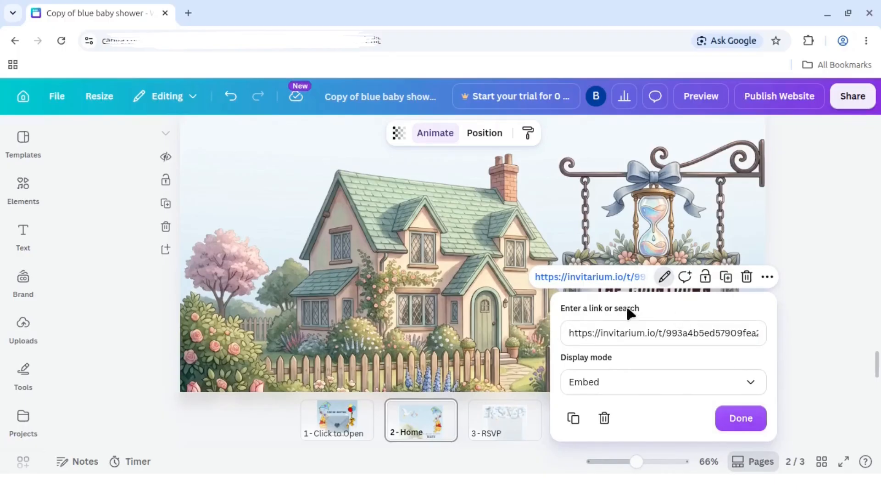
click(722, 411)
right_click(649, 320)
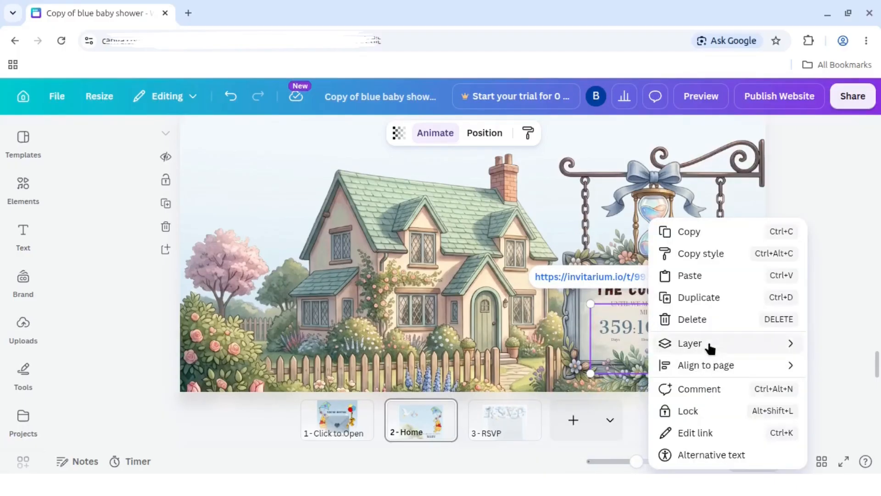
mouse_move(707, 344)
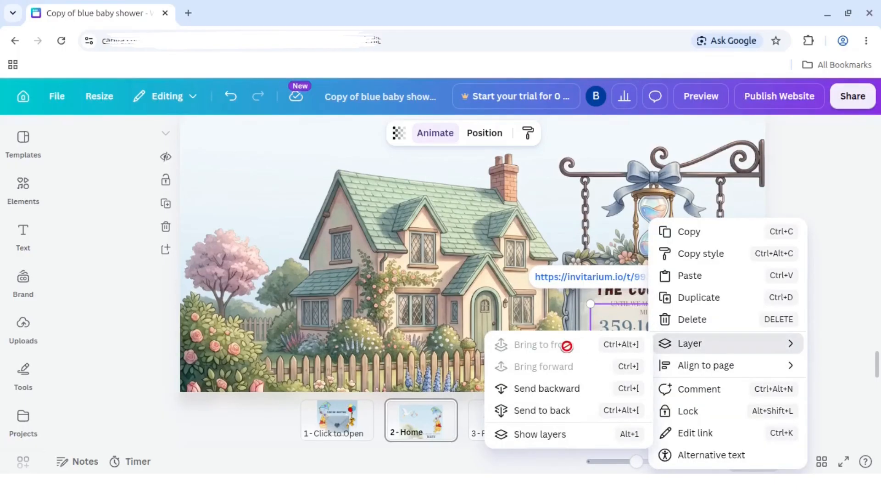
click(828, 316)
- Group all elements of the countdown section at the end of the Home page and lock the group
drag(640, 463, 625, 461)
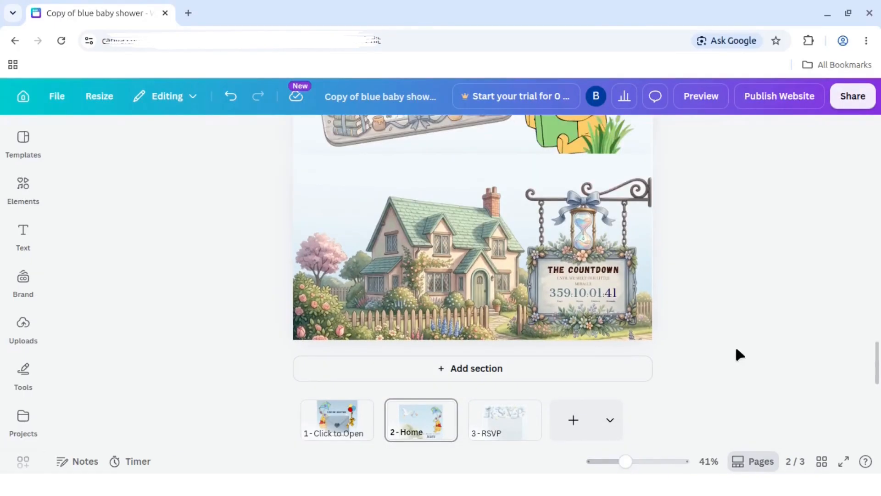
drag(726, 331, 443, 224)
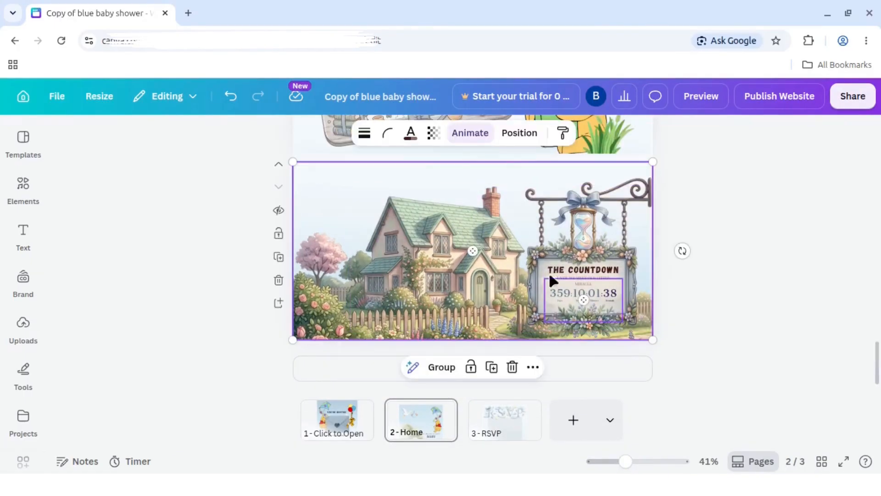
click(442, 367)
right_click(458, 256)
click(514, 387)
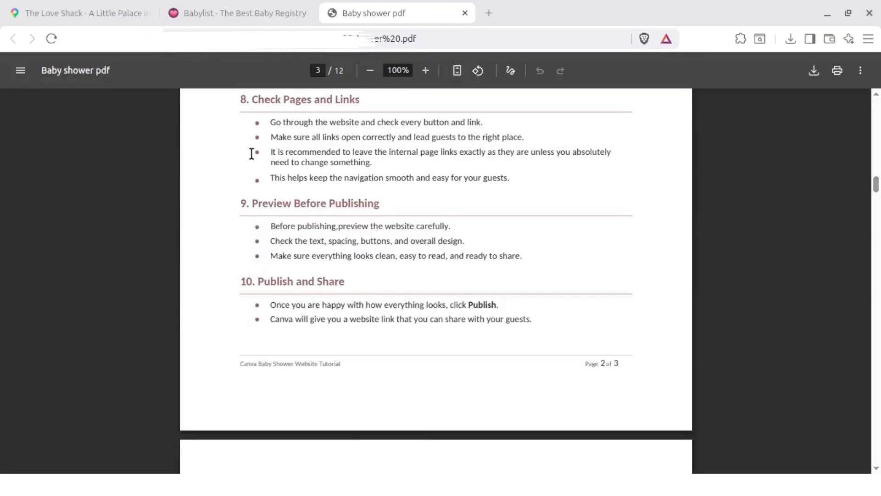
- Switch to the Baby shower pdf and review the instructions around section 8, "Check Pages and Links"
drag(252, 94, 361, 100)
scroll(436, 172, up, 6)
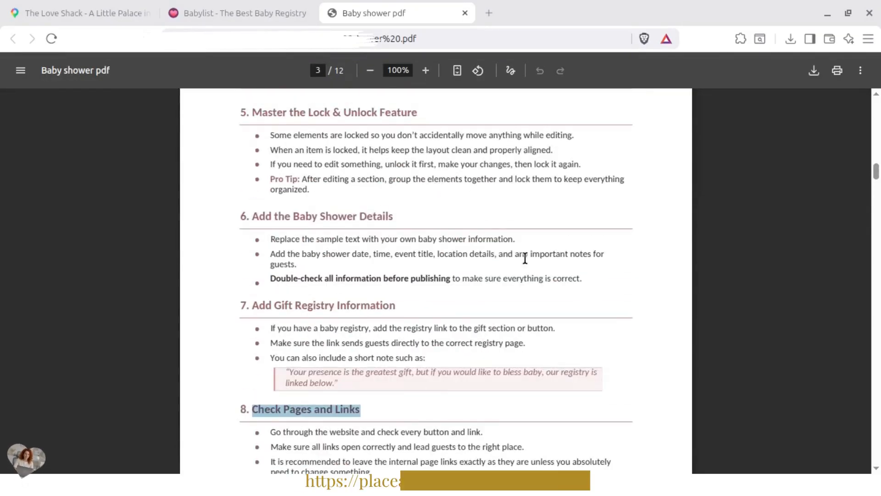
scroll(335, 307, down, 5)
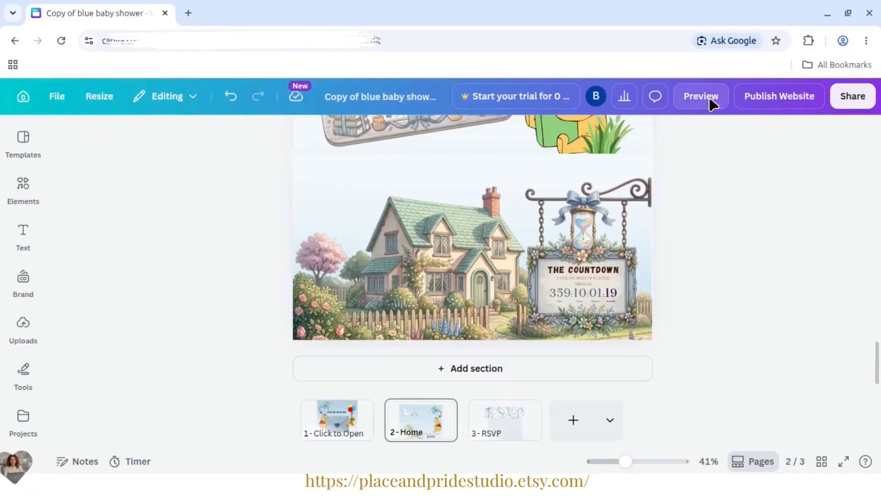
- Preview the Canva website in mobile view and look through the Home page down to its end
click(709, 97)
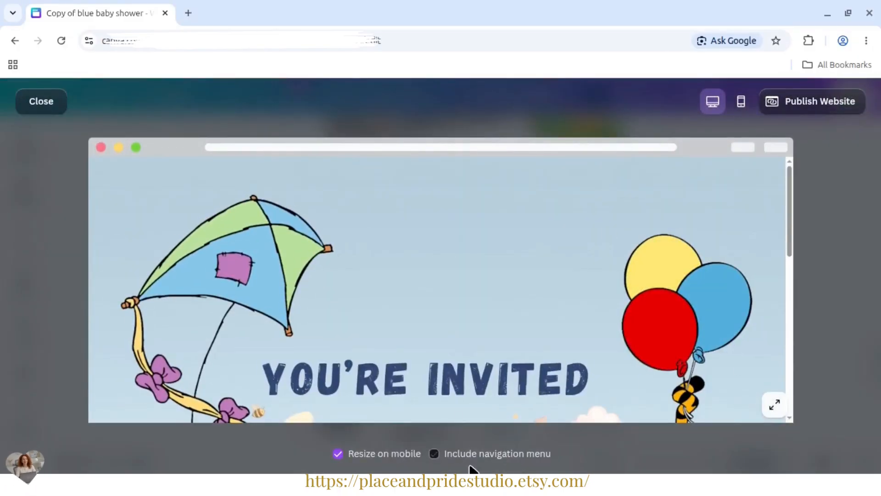
click(741, 101)
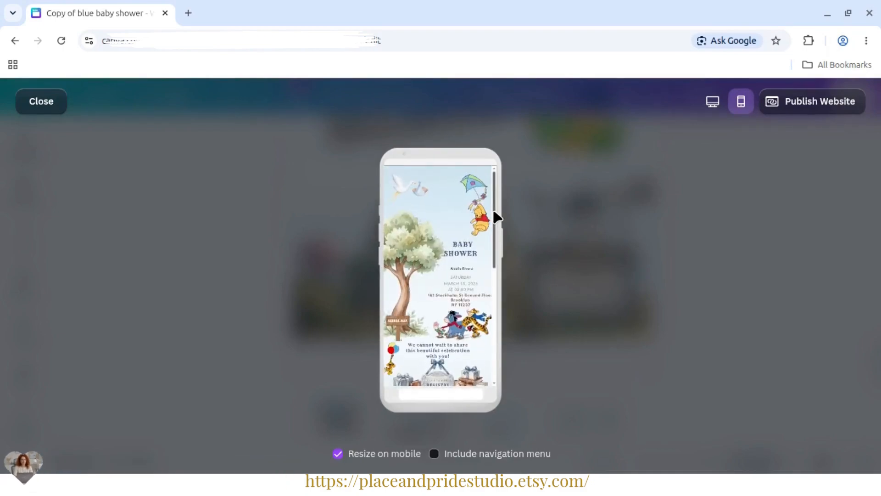
scroll(482, 244, down, 3)
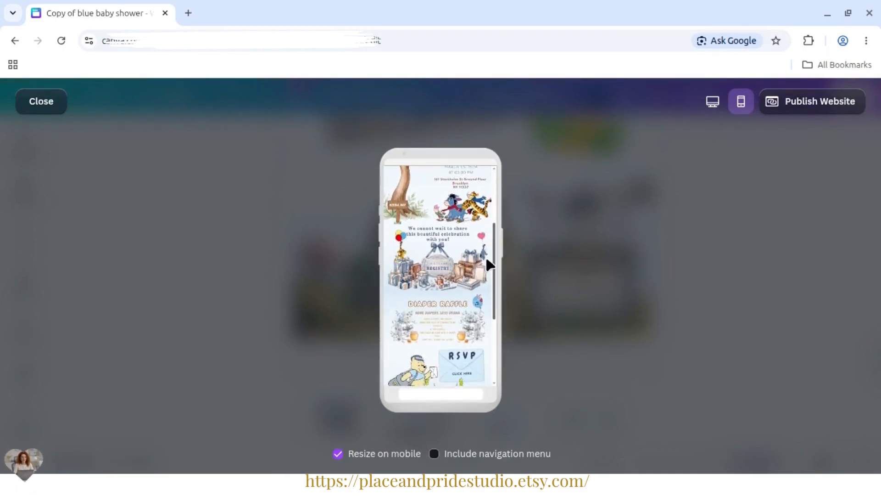
scroll(487, 259, down, 4)
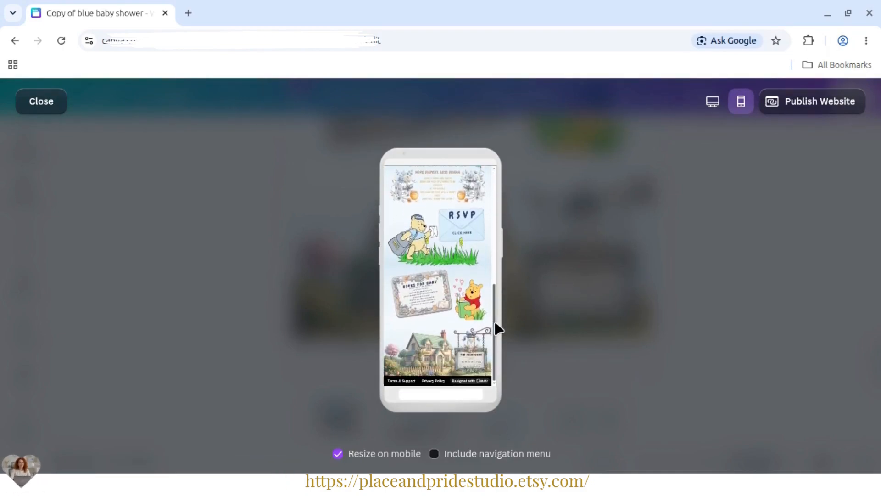
- In the mobile preview, follow the RSVP link from the Home page, look through the RSVP page and return to Home by its link
drag(497, 326, 505, 228)
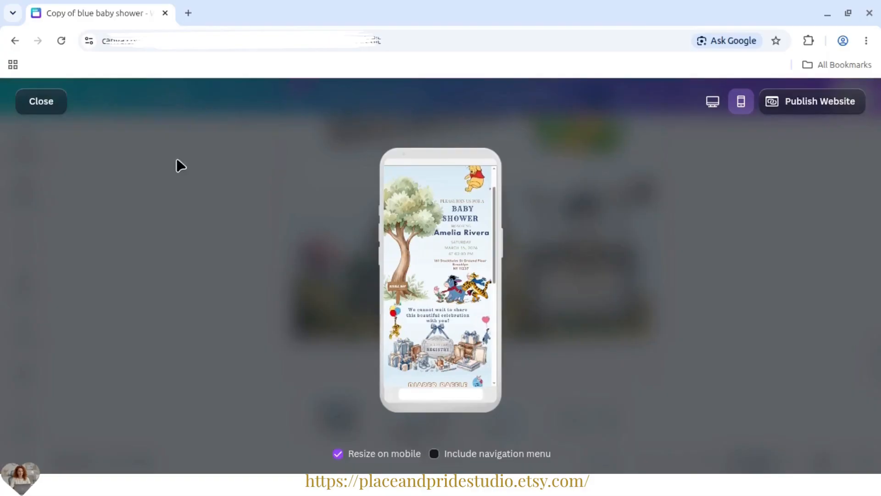
scroll(466, 221, down, 10)
scroll(444, 315, up, 2)
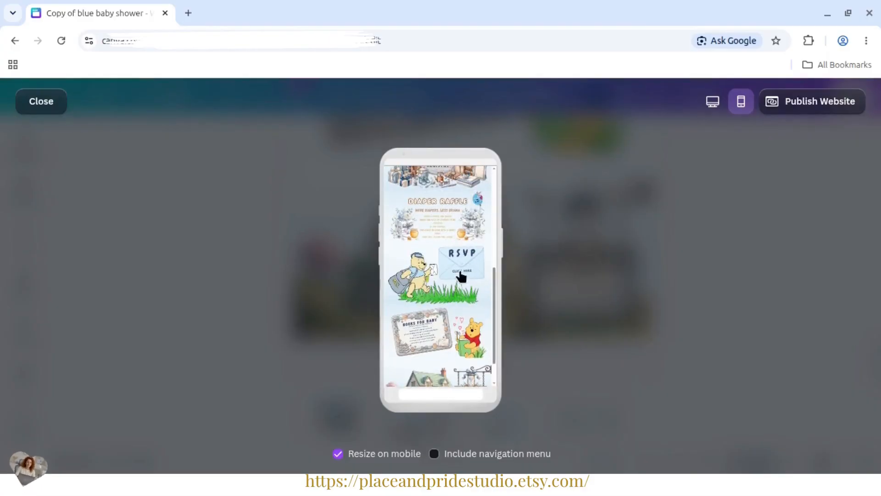
click(461, 275)
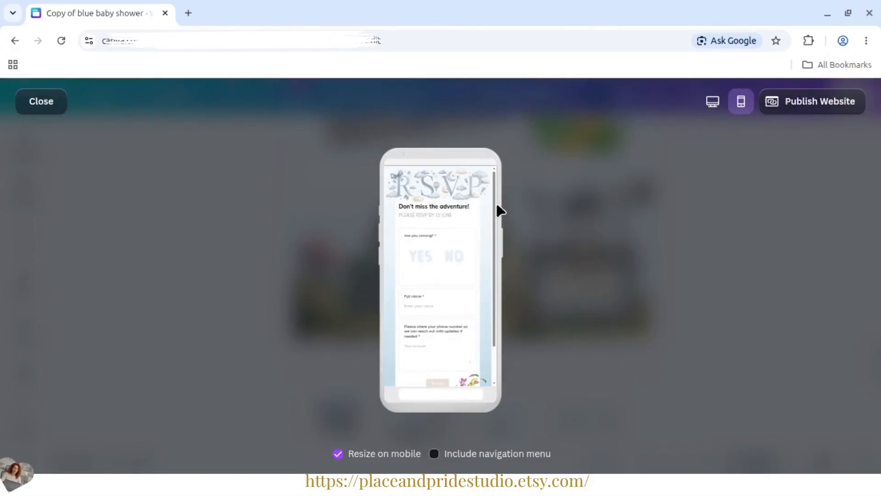
drag(496, 201, 498, 251)
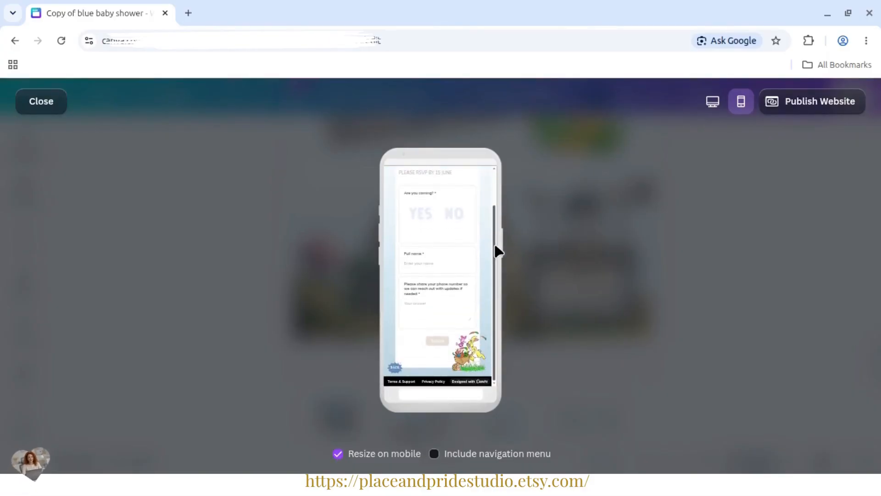
click(394, 370)
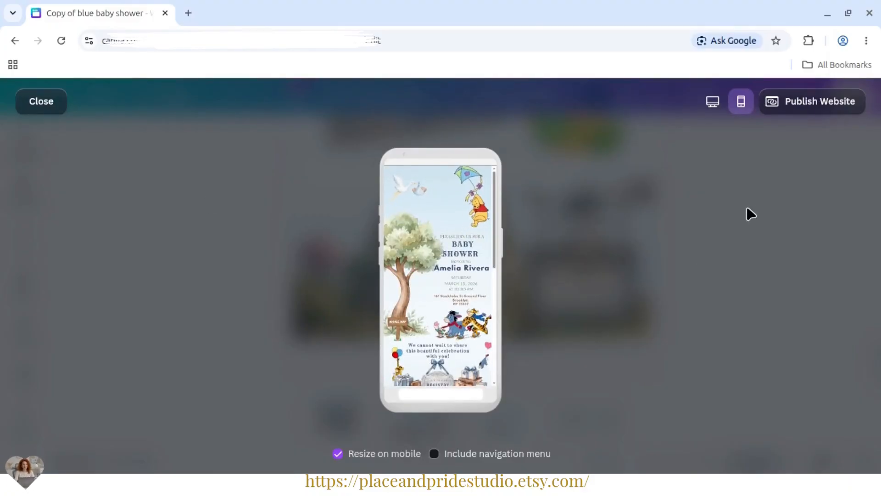
- Highlight "Preview Before Publishing" in the Baby shower pdf and enable the social media link preview in the Canva website's publishing settings
click(820, 109)
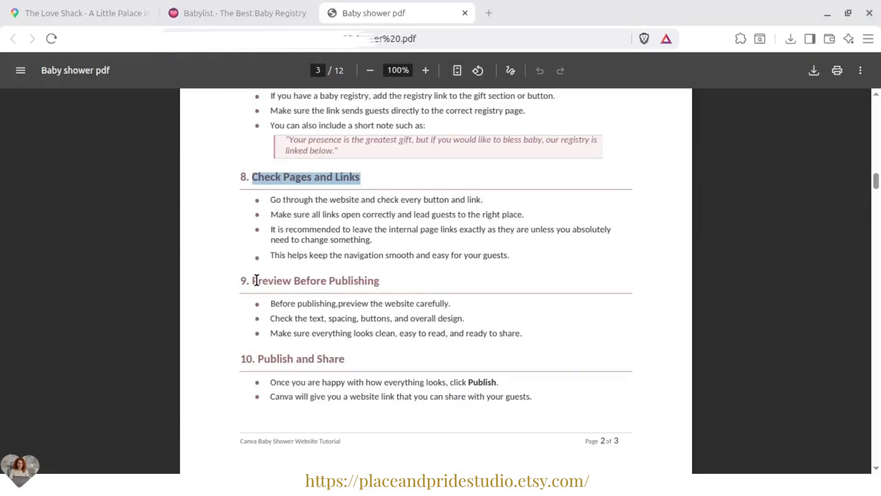
drag(257, 280, 444, 288)
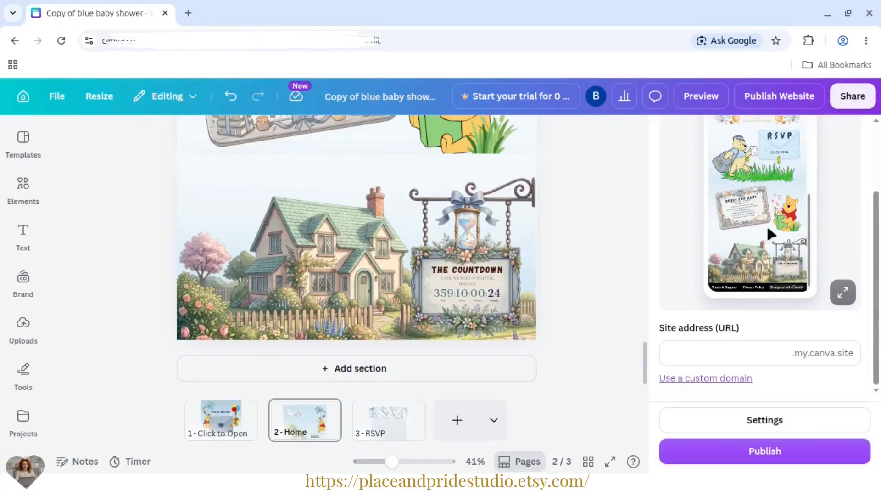
click(793, 416)
click(857, 377)
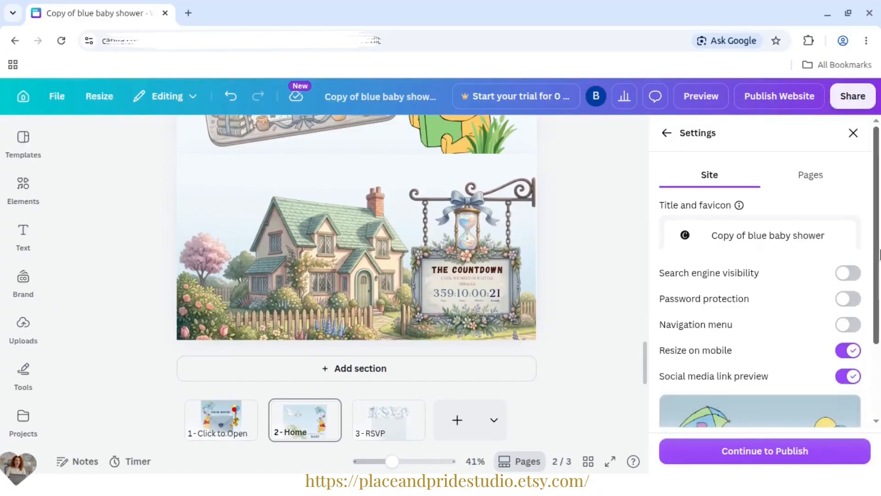
scroll(780, 349, down, 3)
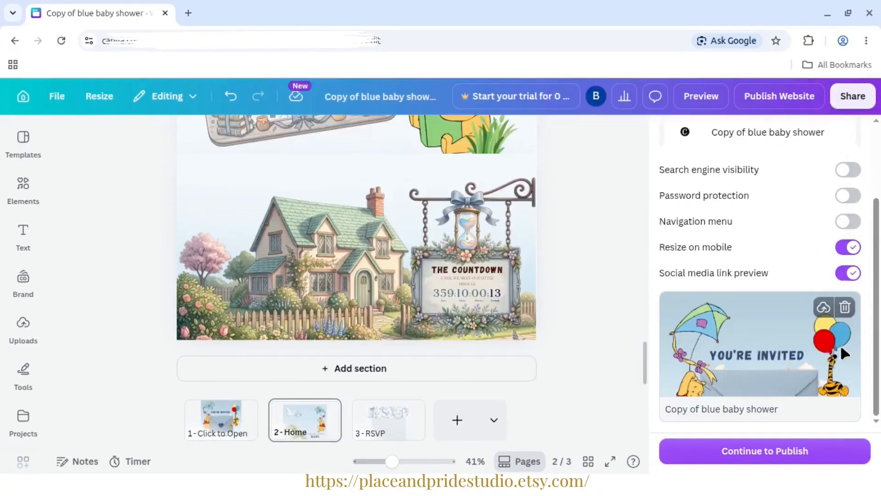
- Copy the honoree's full name from _baby_shower_tutorial.txt and replace "Copy of blue" with it in the Canva design's title
key(alt+Tab)
drag(837, 356, 840, 150)
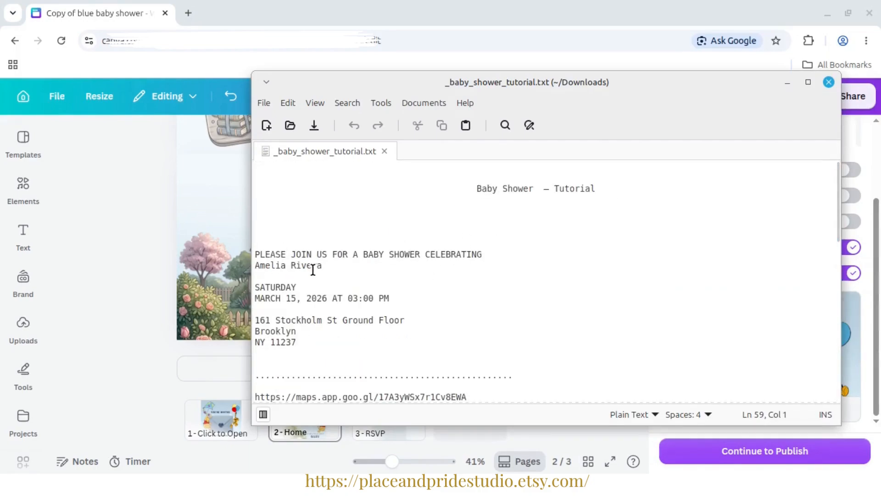
drag(328, 266, 247, 265)
right_click(272, 270)
click(304, 335)
click(573, 69)
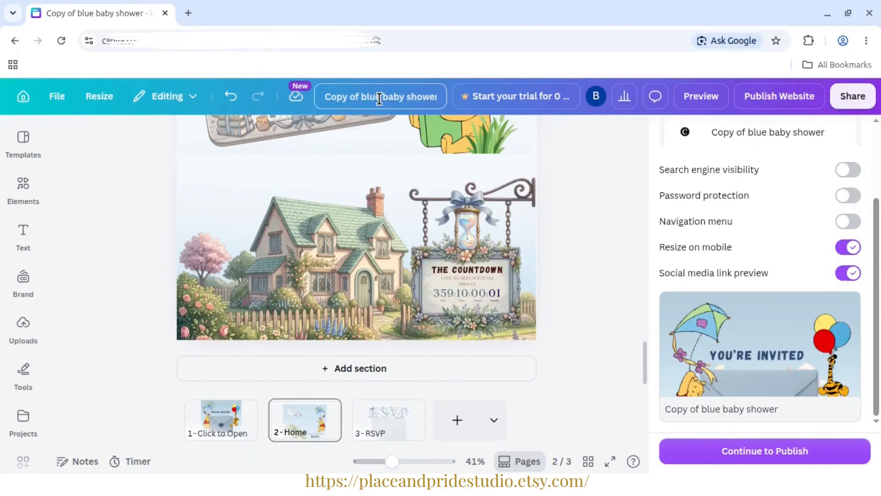
key(ctrl+v)
click(617, 155)
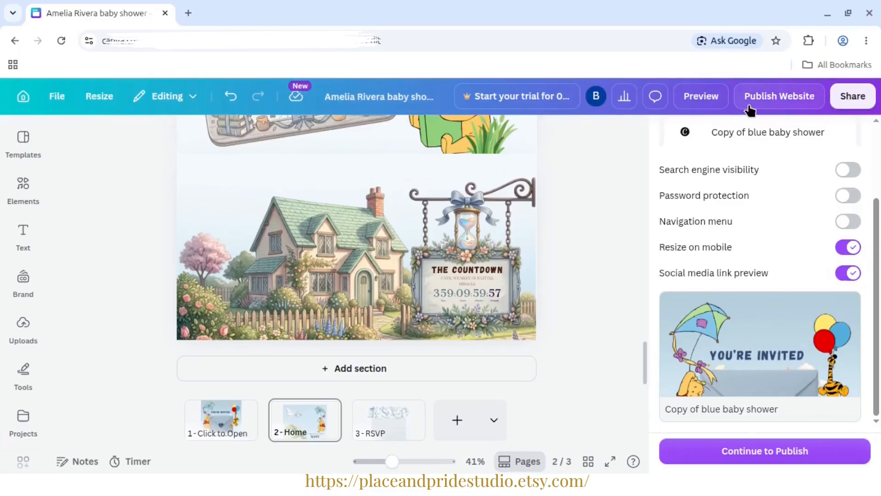
- Turn on Social media link preview in the website's publishing settings and check the preview card and page names
click(747, 107)
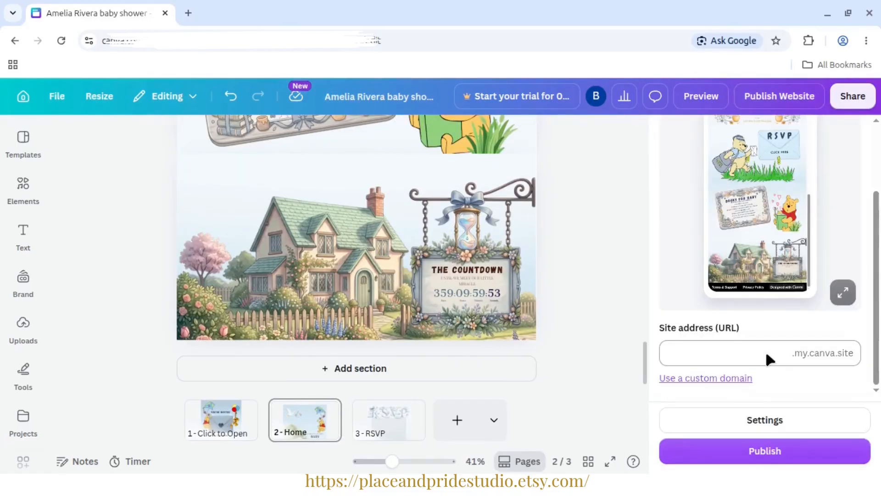
scroll(866, 332, up, 3)
scroll(880, 310, down, 2)
click(765, 420)
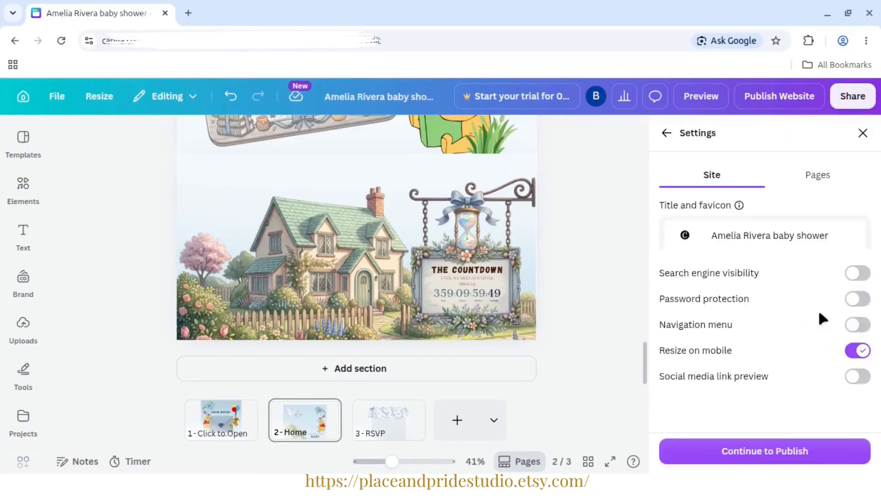
click(850, 374)
scroll(879, 349, down, 2)
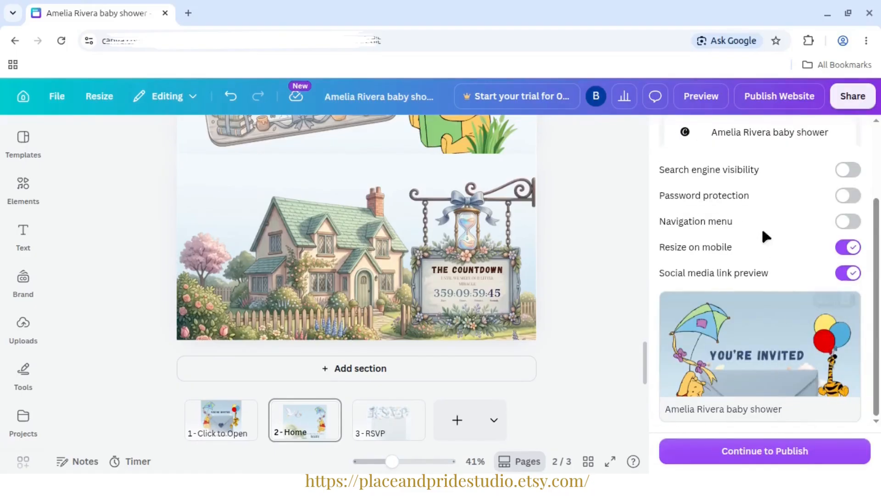
scroll(831, 187, up, 3)
click(808, 177)
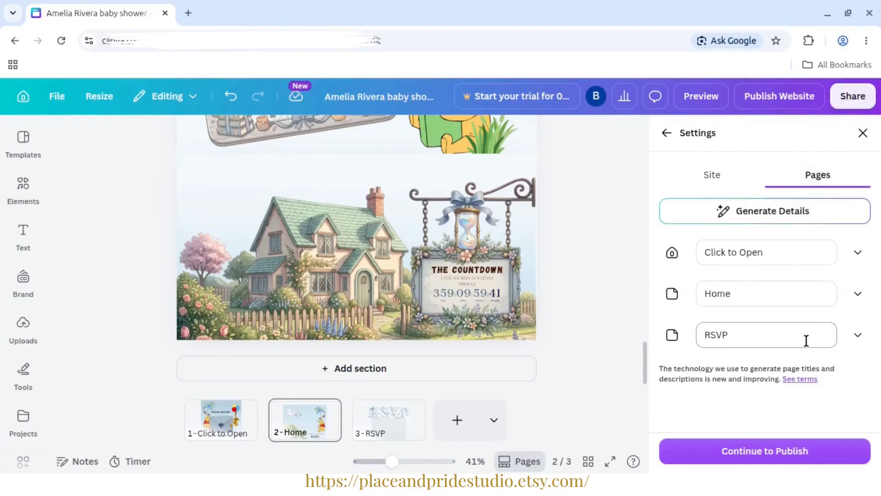
click(707, 180)
- Set the site address to the honoree's hyphenated name followed by "babyshower" on the my.canva.site domain and publish the website
click(753, 455)
click(724, 350)
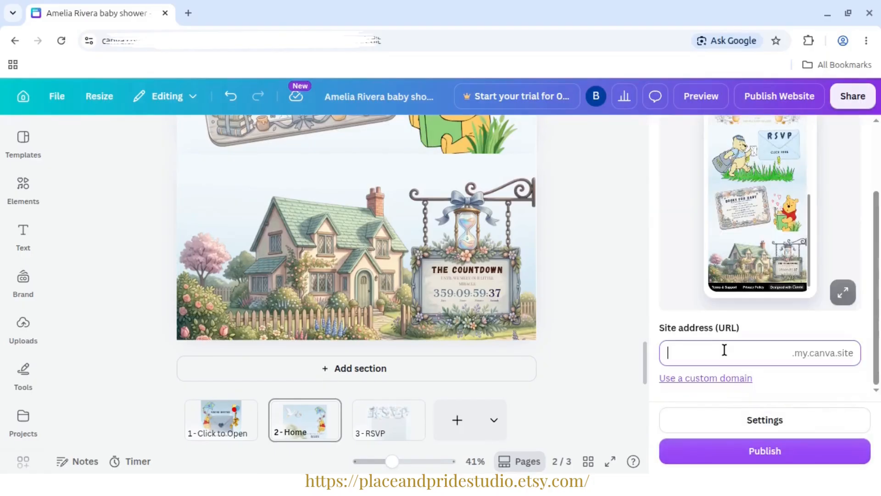
text(baby)
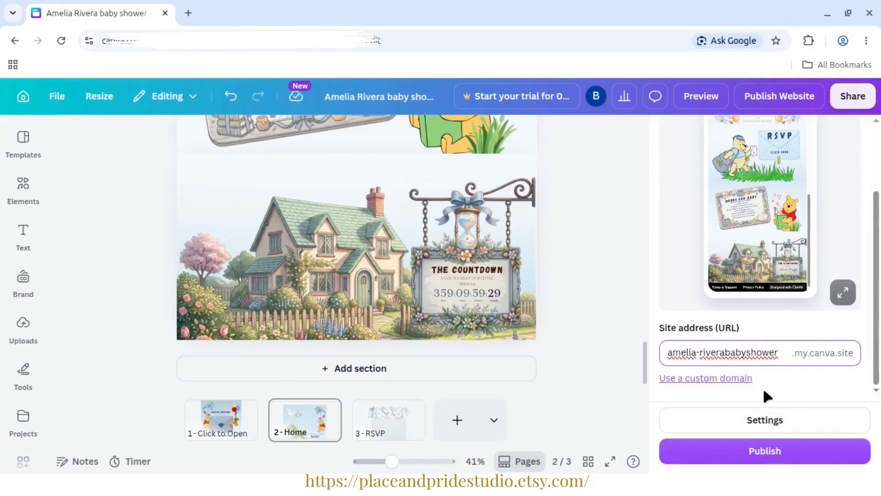
text(-)
click(798, 331)
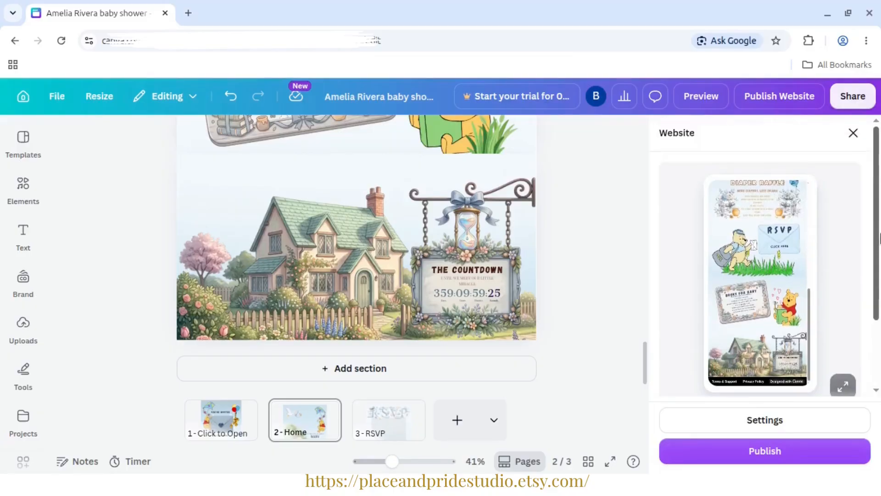
click(793, 452)
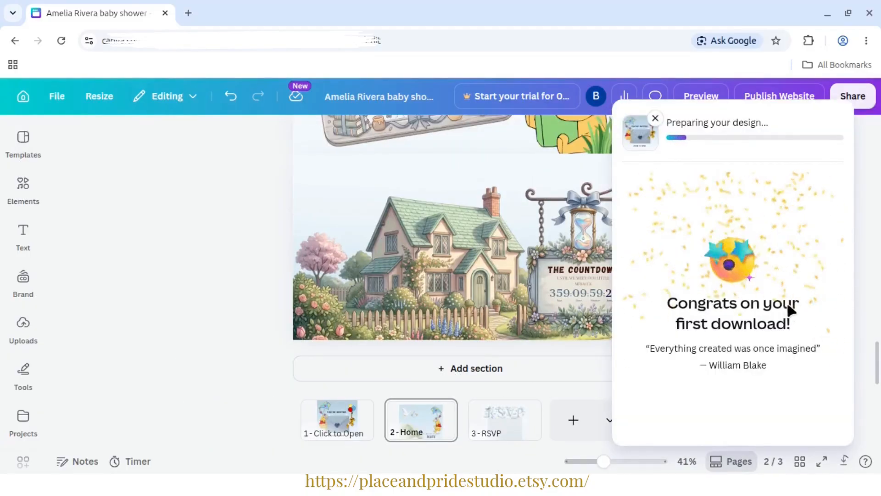